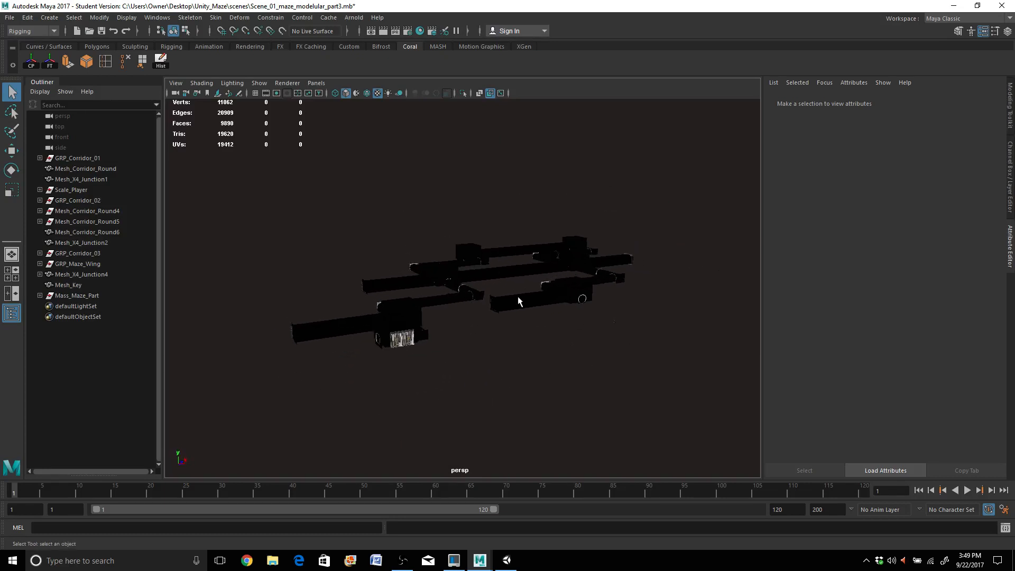
Step: Play the sliding door animation on the junction and return the timeline to frame 1
scroll(516, 302, up, 6)
alt+drag(499, 363, 435, 324)
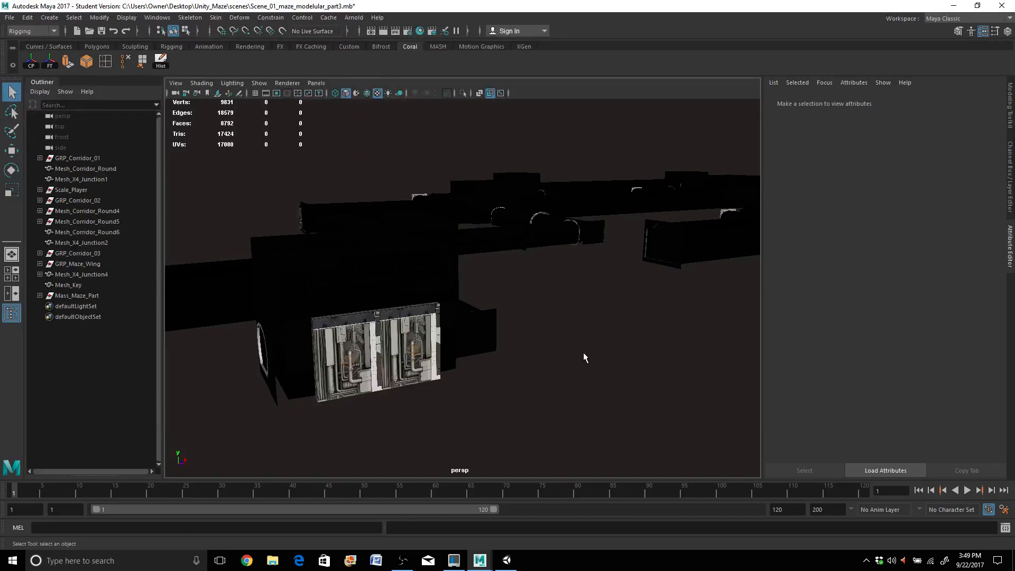
key(alt+v)
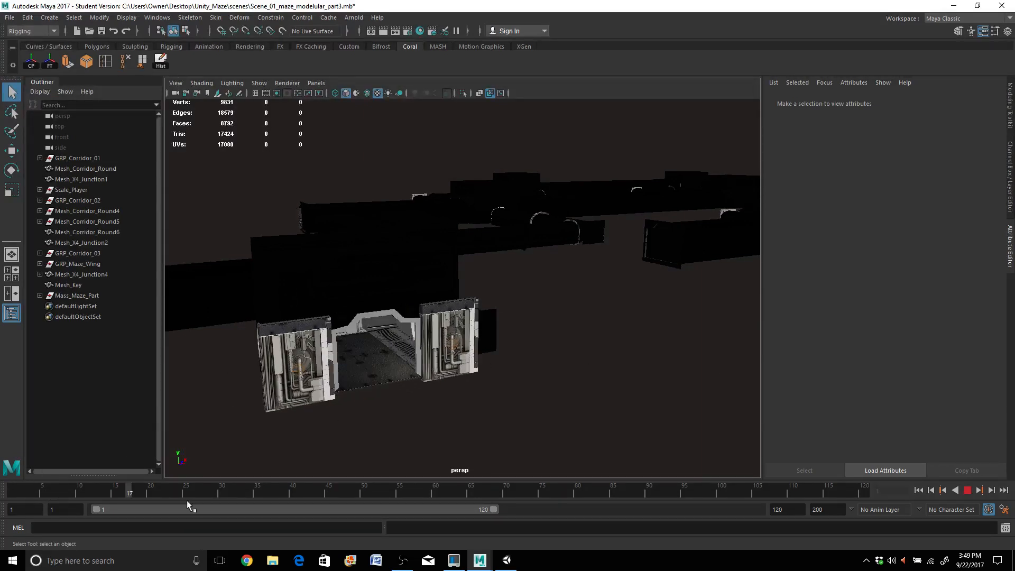
click(14, 493)
alt+middle_drag(538, 409, 582, 401)
scroll(582, 399, up, 4)
scroll(538, 402, down, 4)
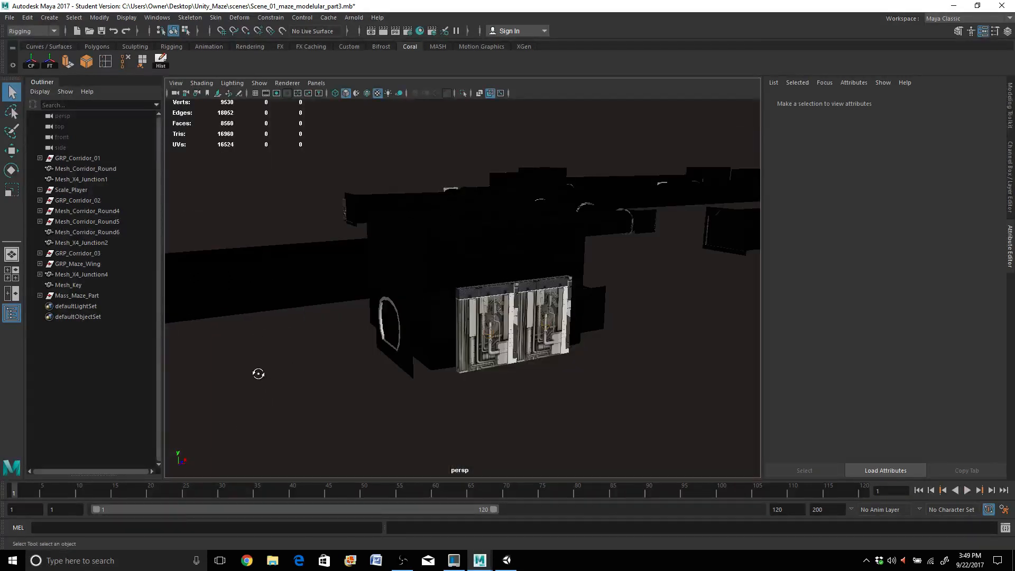
Step: Examine the arched end plane of the junction and the long corridor walls beside it, clearing the selection
alt+drag(257, 373, 295, 362)
click(684, 322)
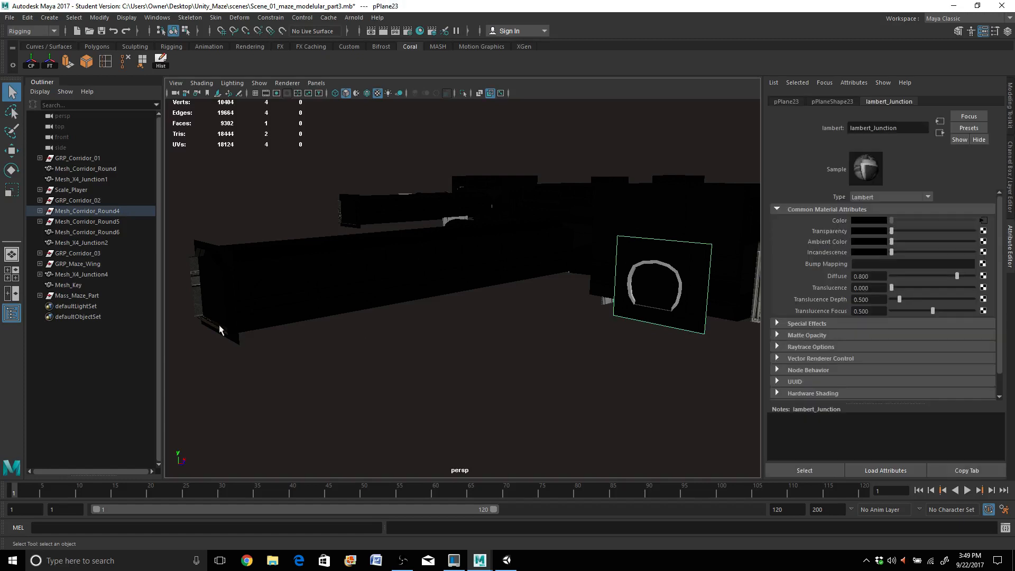
click(233, 337)
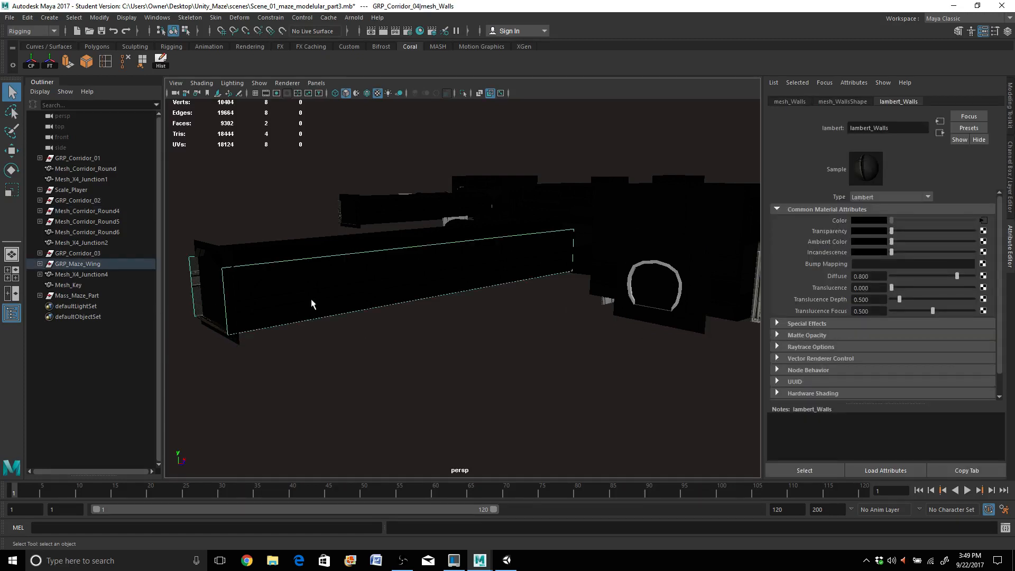
click(340, 353)
scroll(341, 339, down, 6)
mouse_move(428, 304)
alt+mouse_down()
mouse_move(442, 328)
mouse_move(424, 313)
alt+mouse_up()
scroll(423, 313, up, 4)
alt+drag(440, 348, 449, 334)
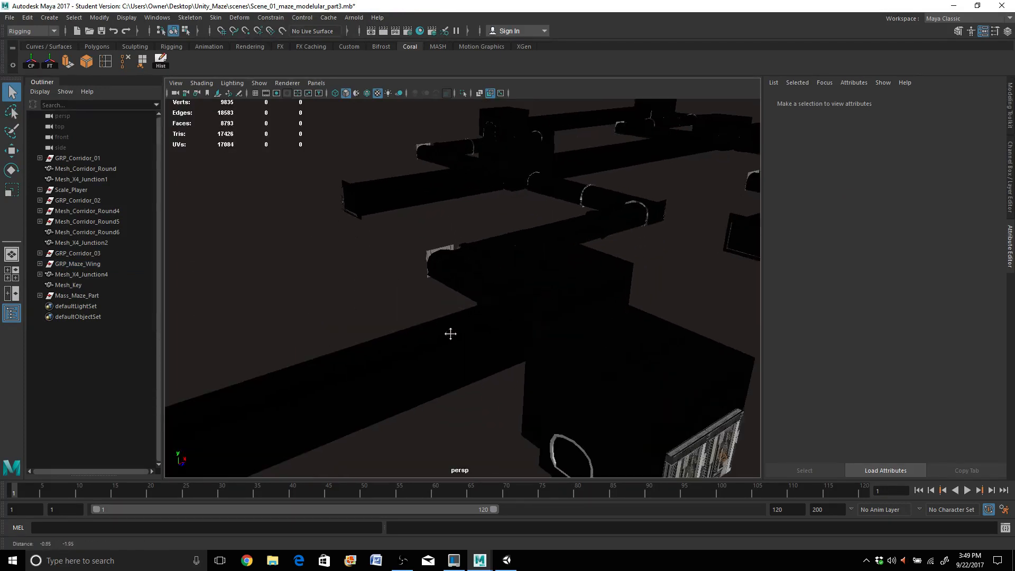
alt+middle_drag(449, 334, 451, 286)
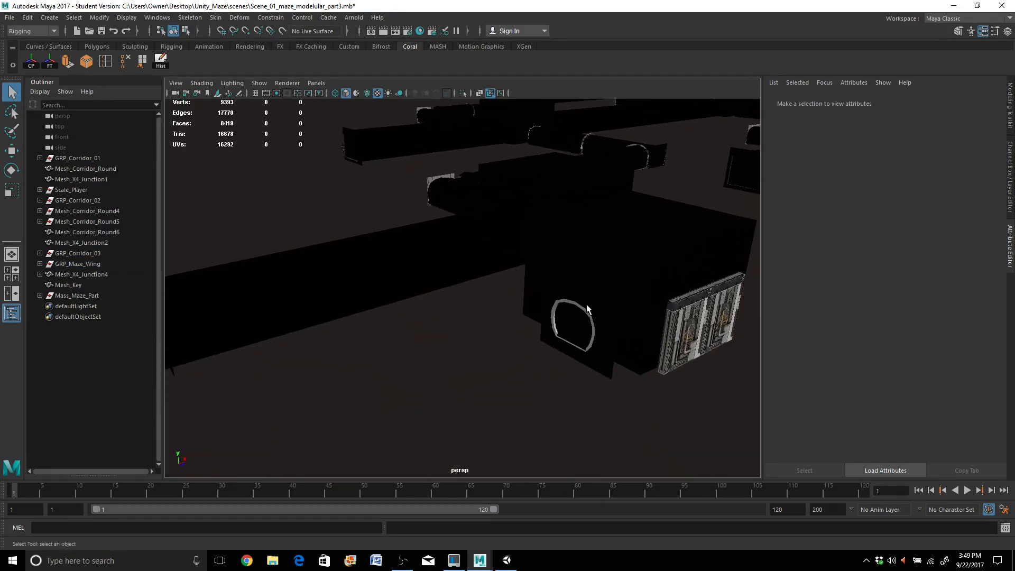
Step: Select the arched plane on the junction's side and inspect it together with the double doors from several angles
click(616, 318)
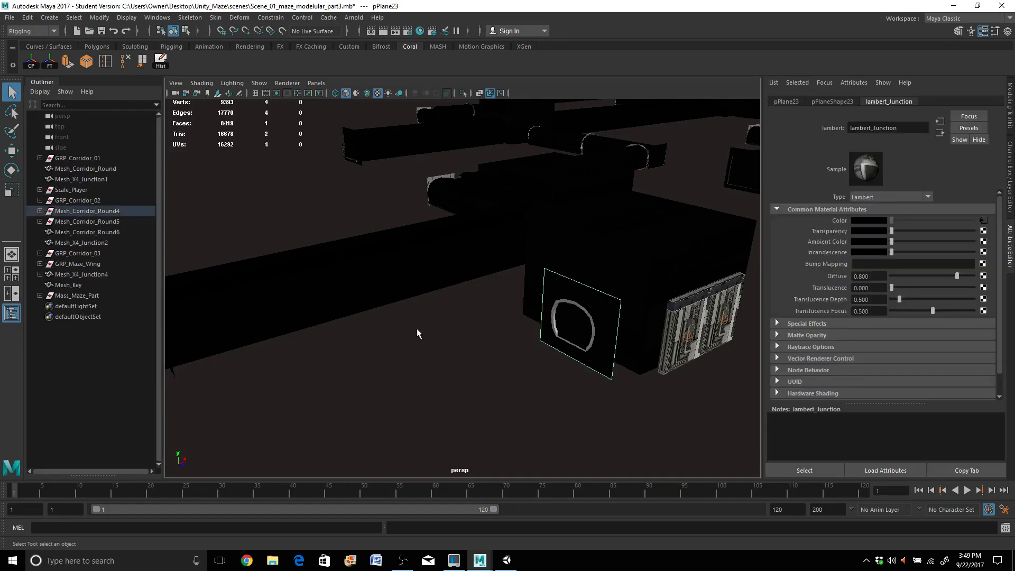
alt+middle_drag(480, 343, 408, 317)
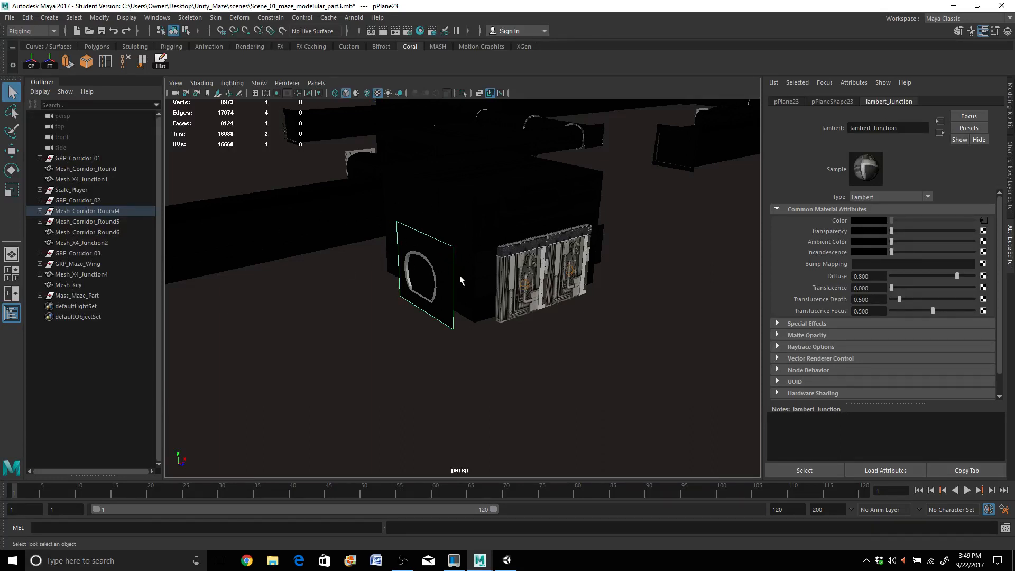
alt+right_drag(525, 268, 547, 276)
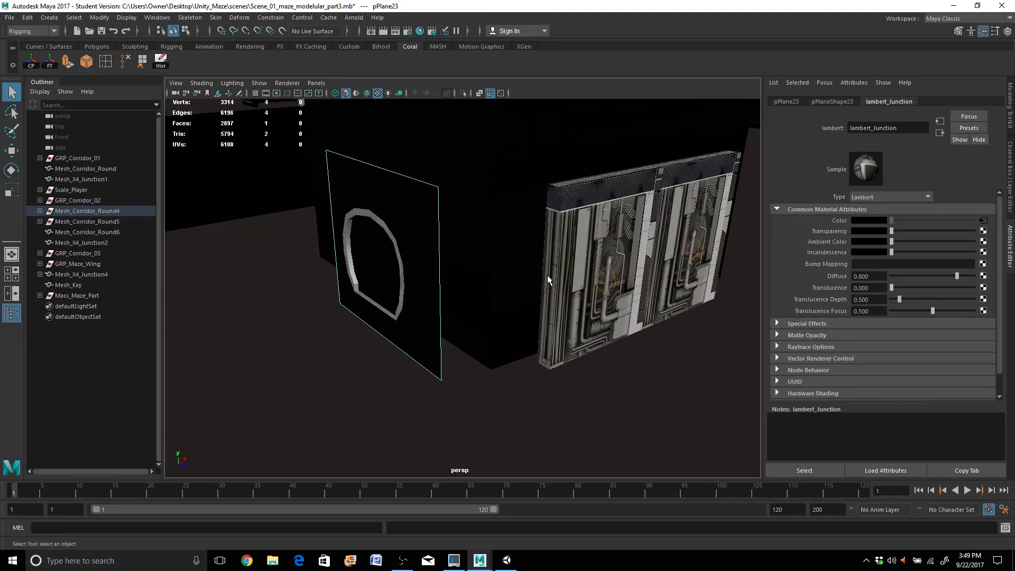
alt+drag(625, 283, 607, 275)
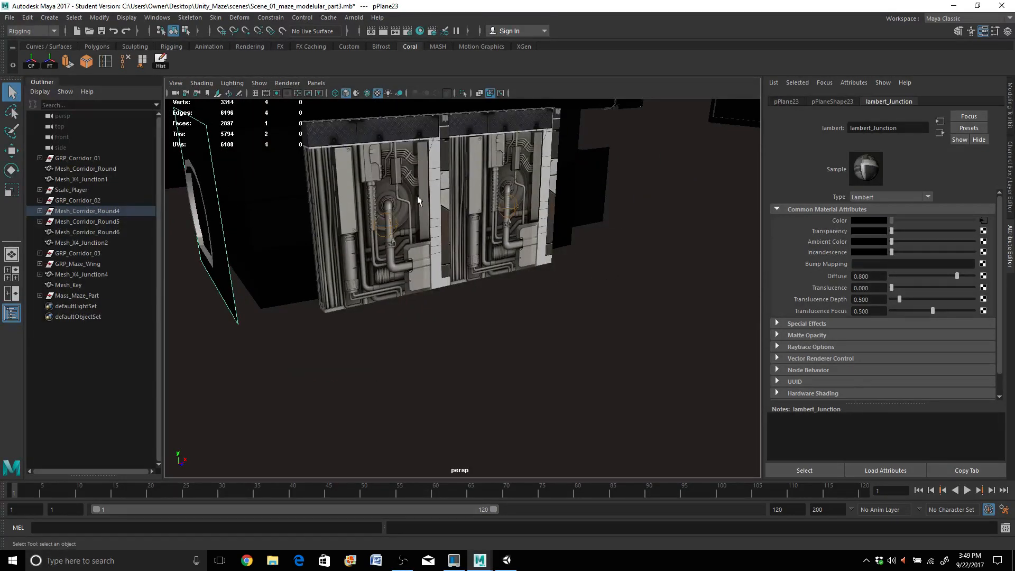
scroll(322, 186, down, 5)
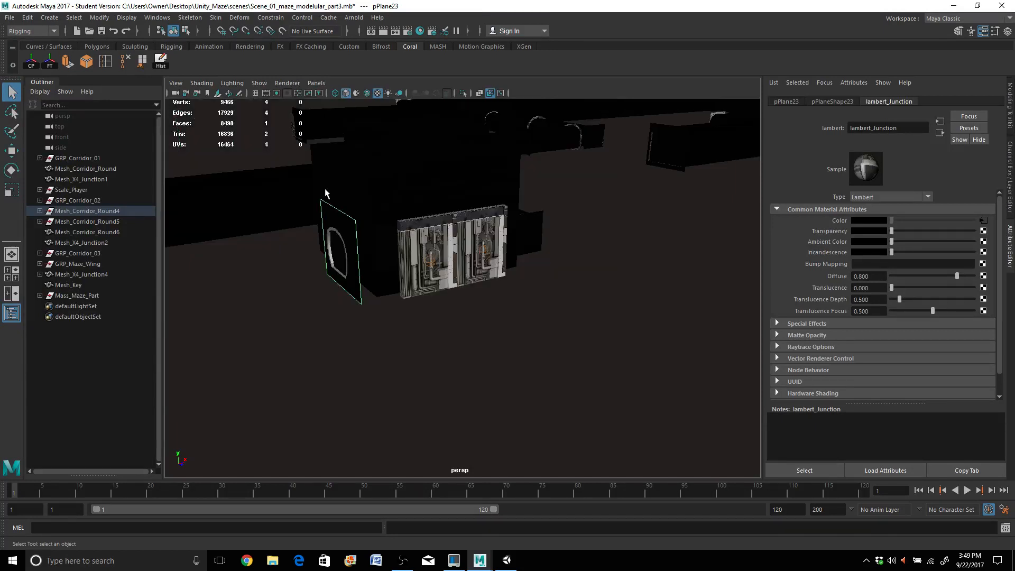
alt+drag(382, 255, 400, 277)
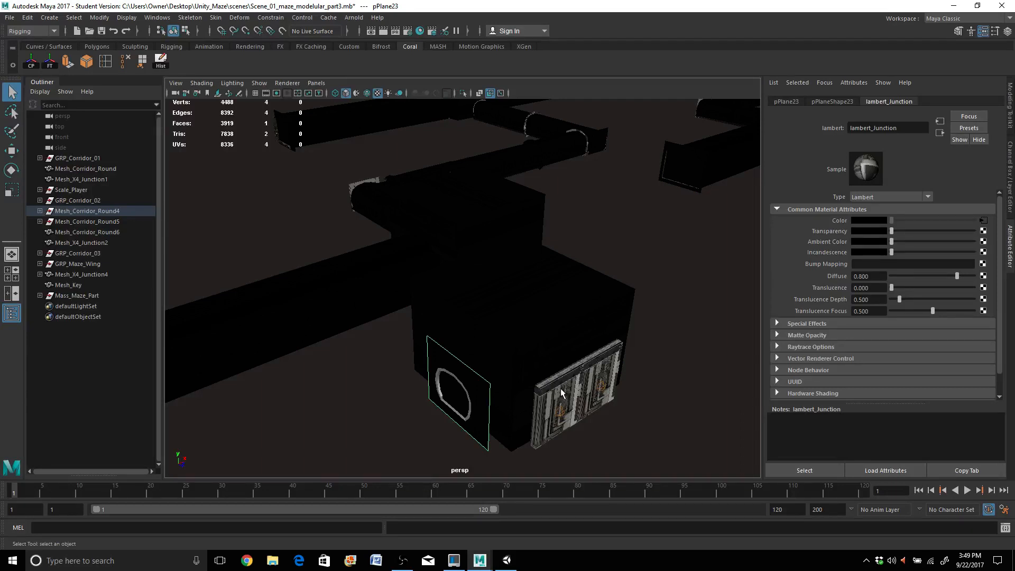
Step: Inspect the four-way junction mesh, its left door mesh and the left door's joint in turn, and clear the selection
click(529, 330)
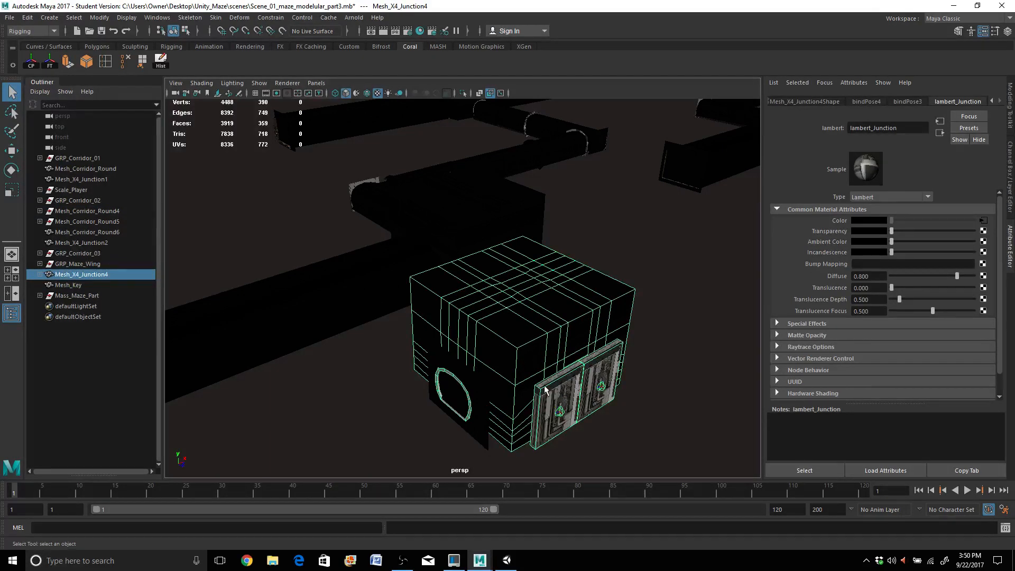
alt+middle_drag(536, 388, 526, 372)
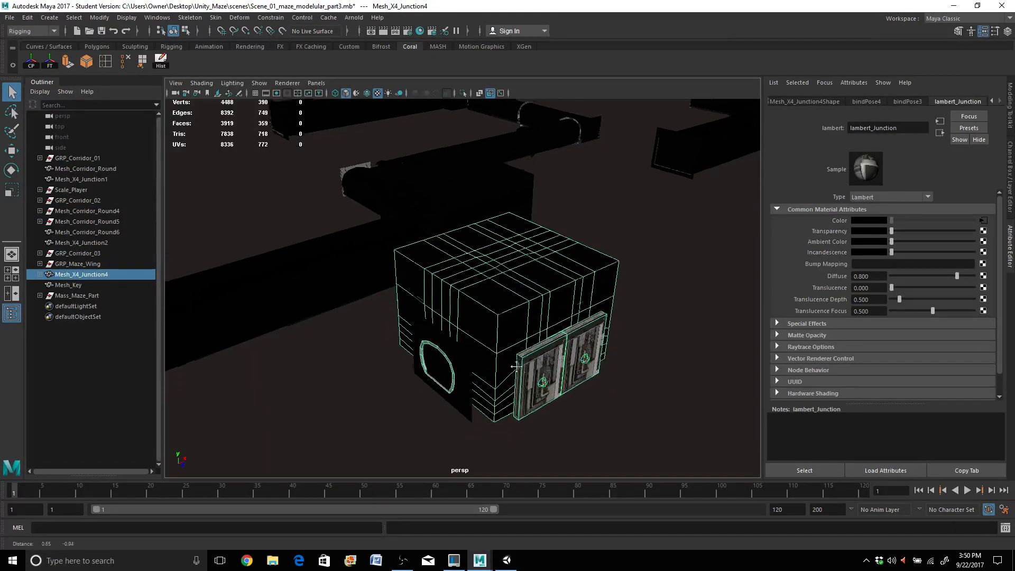
scroll(529, 374, up, 3)
scroll(576, 376, down, 3)
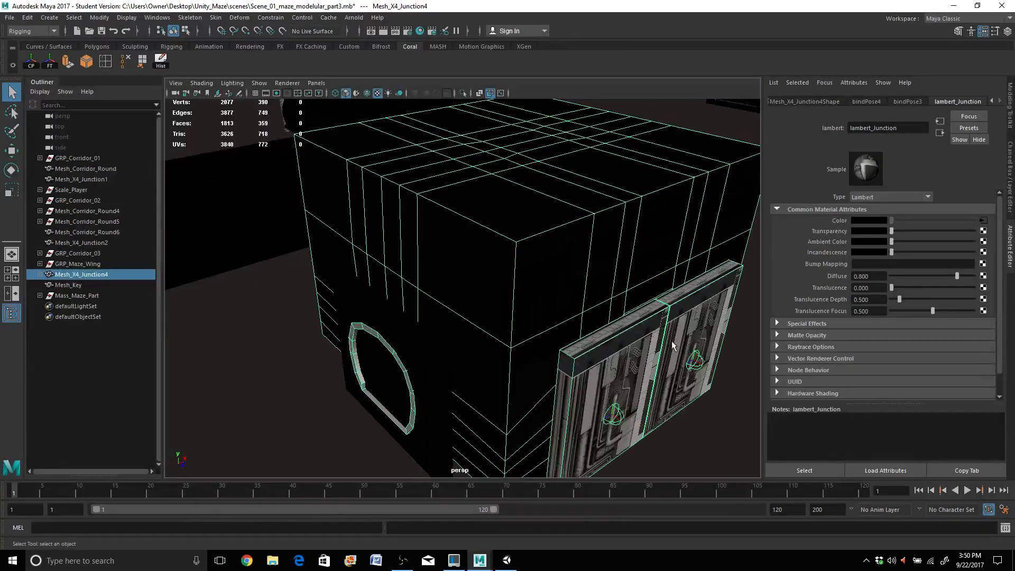
scroll(591, 399, down, 3)
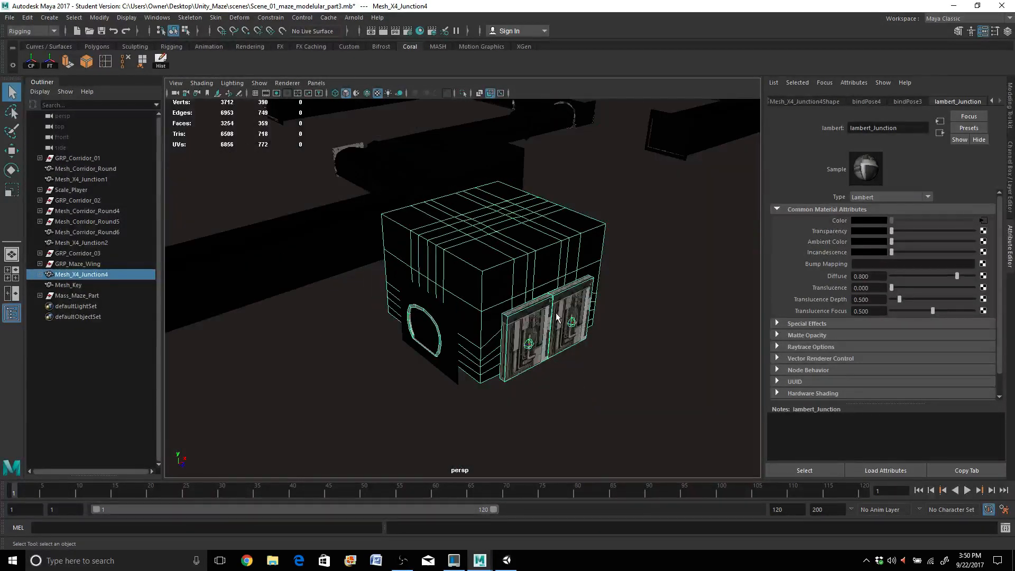
click(537, 312)
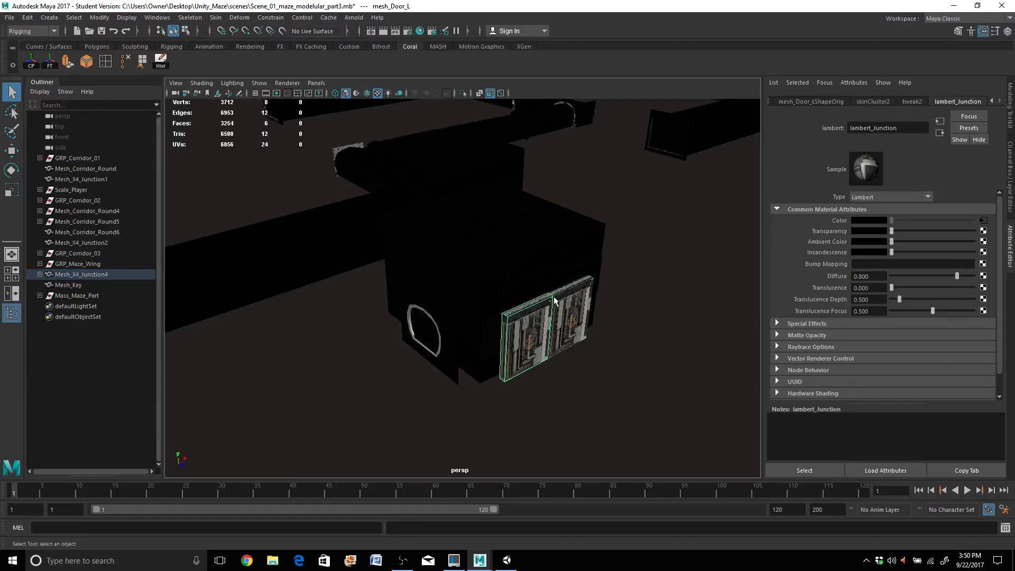
scroll(516, 345, up, 3)
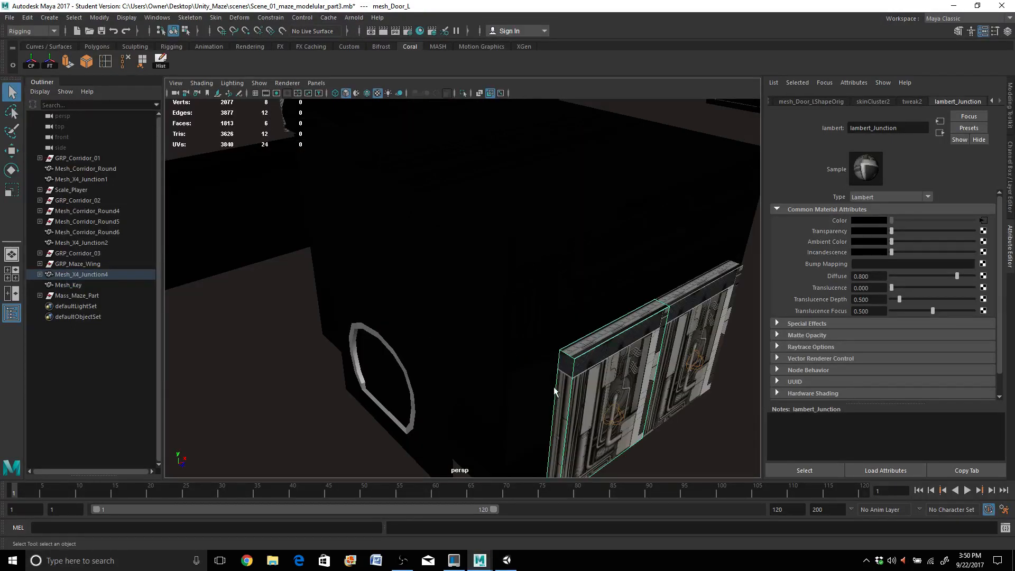
click(621, 414)
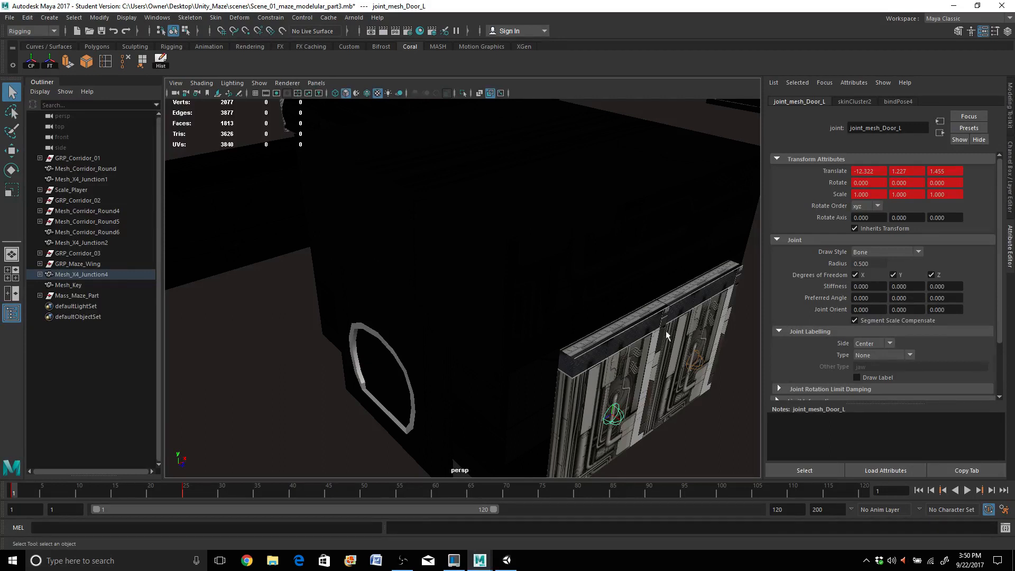
scroll(545, 341, down, 5)
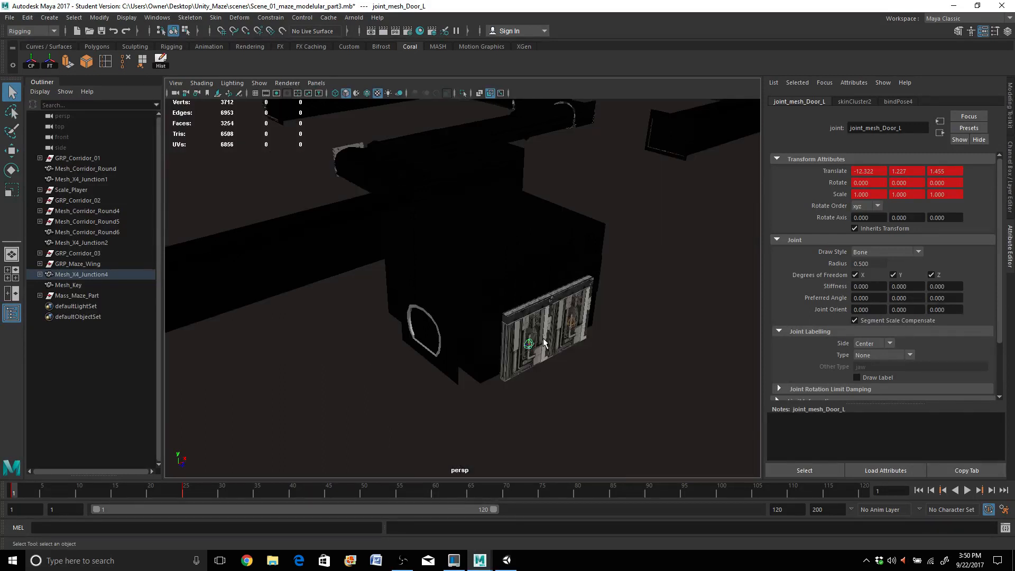
click(620, 308)
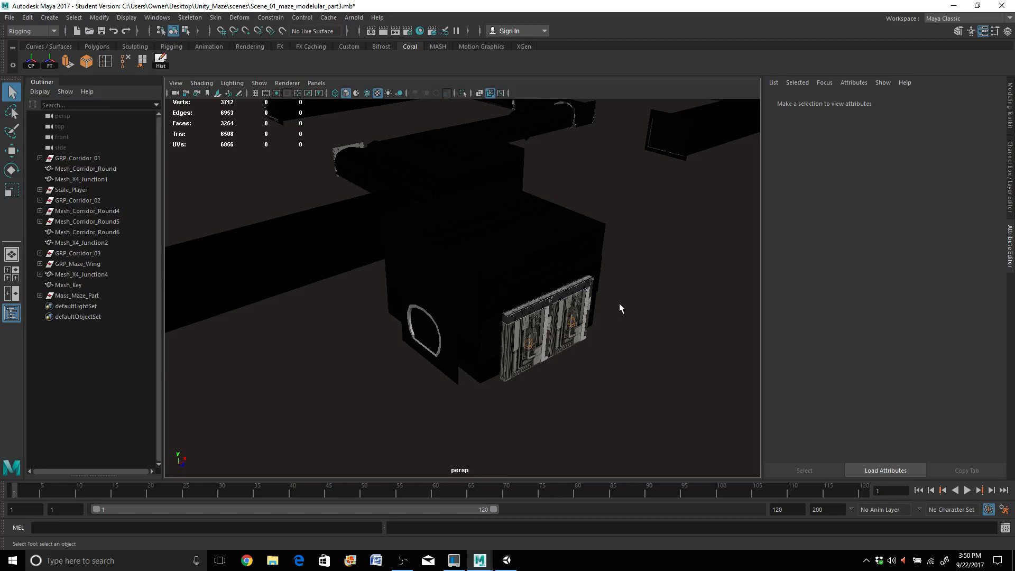
Step: Find the small key mesh lying apart from the maze corridors, select it and frame it in the view
alt+drag(620, 304, 566, 299)
alt+middle_drag(566, 299, 649, 309)
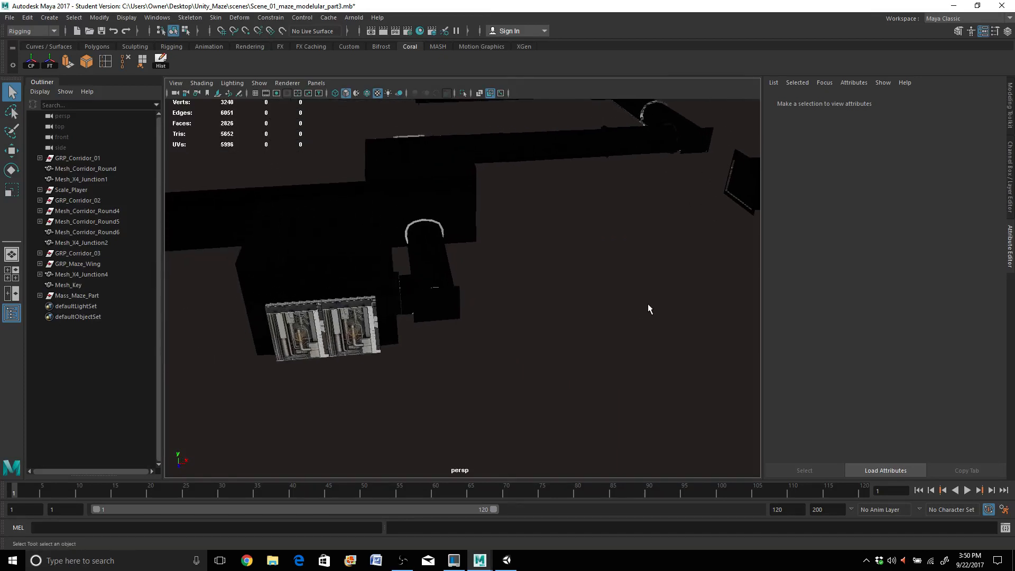
scroll(603, 307, down, 3)
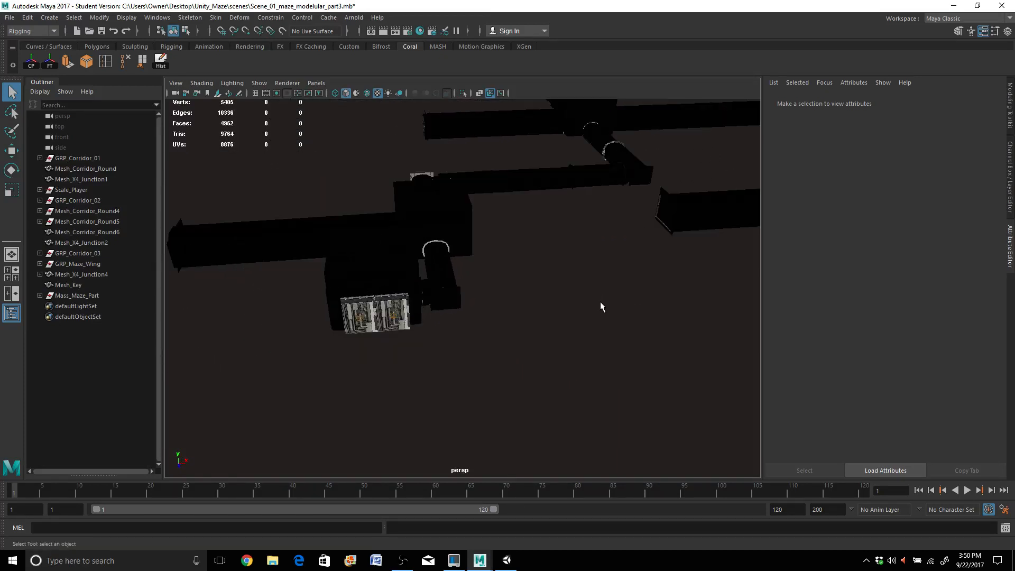
scroll(379, 346, down, 3)
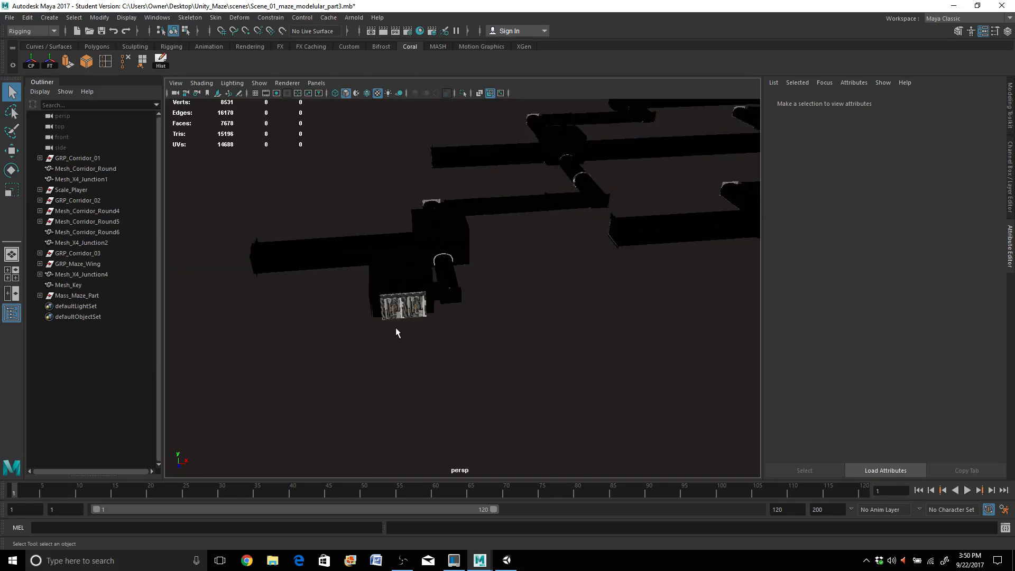
alt+middle_drag(603, 330, 377, 334)
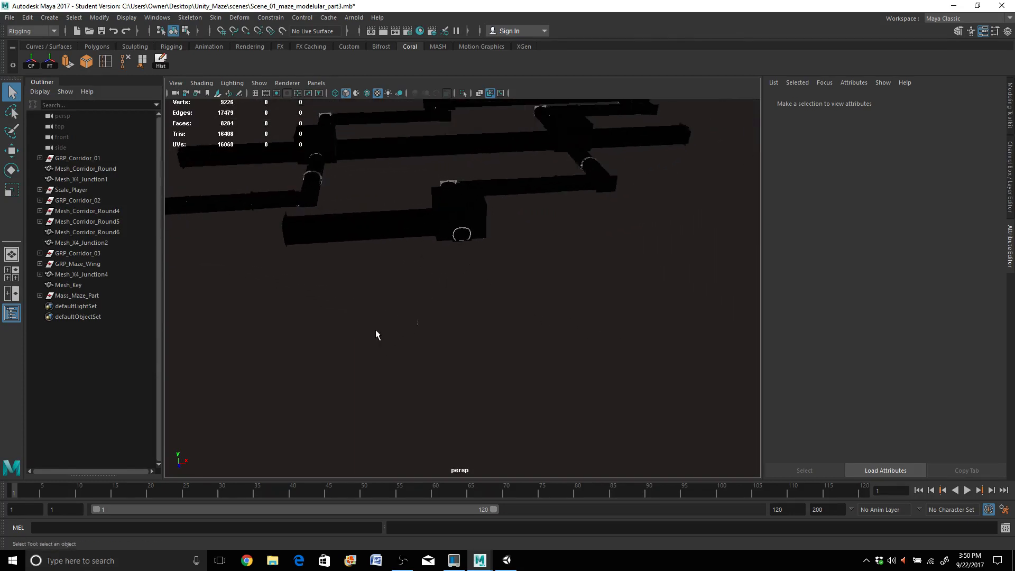
scroll(452, 317, up, 3)
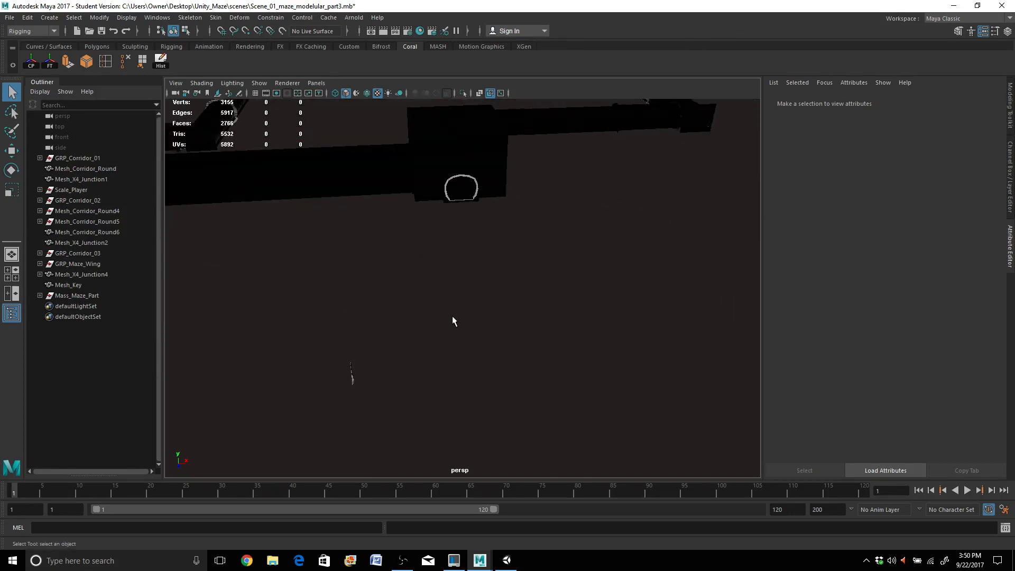
click(350, 373)
scroll(361, 371, up, 2)
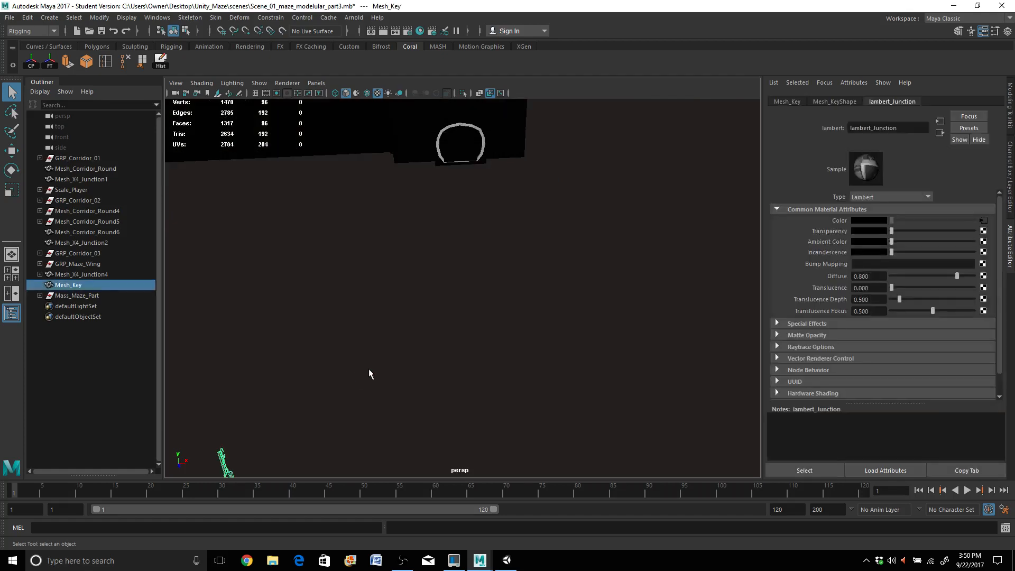
key(f)
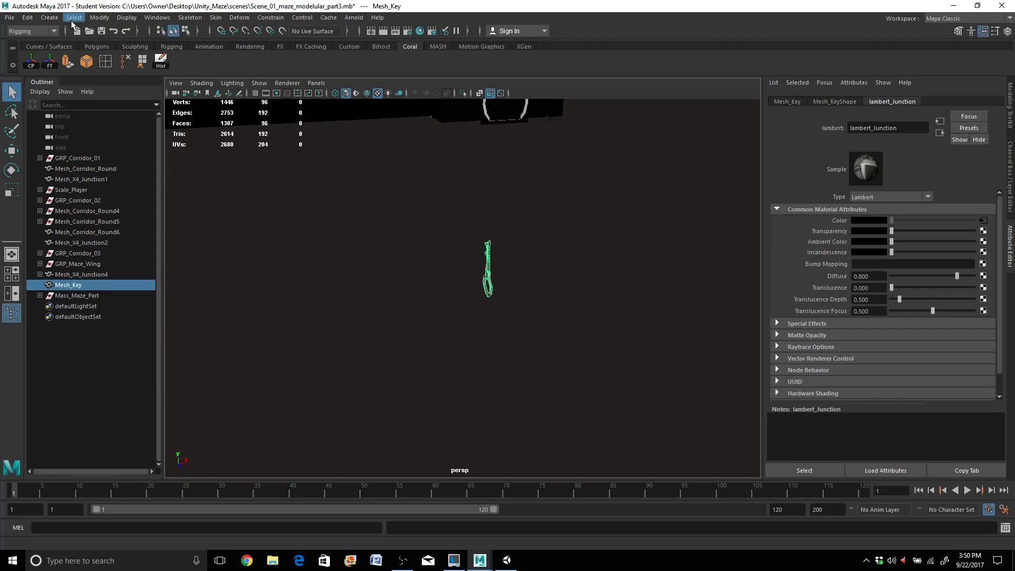
Step: Export the selected key mesh as FBX to Final_Key.fbx in the scenes folder, replacing the existing file, and switch to Unity
click(11, 18)
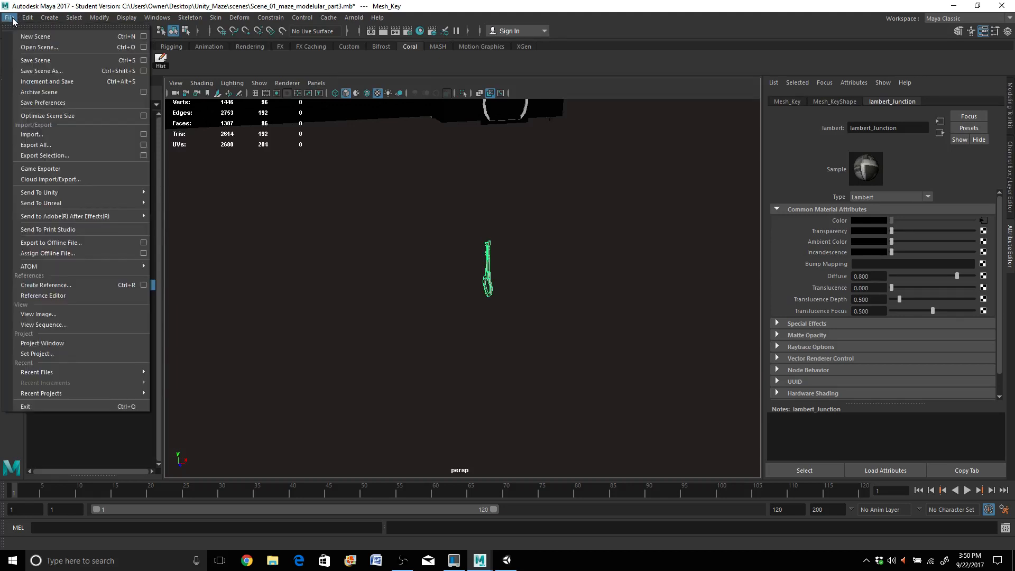
click(68, 158)
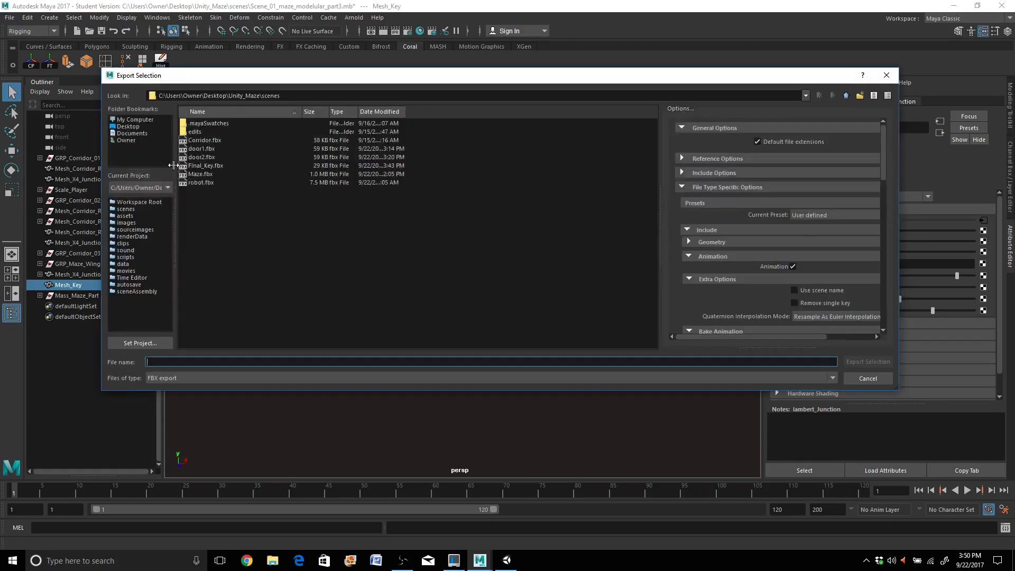
click(202, 167)
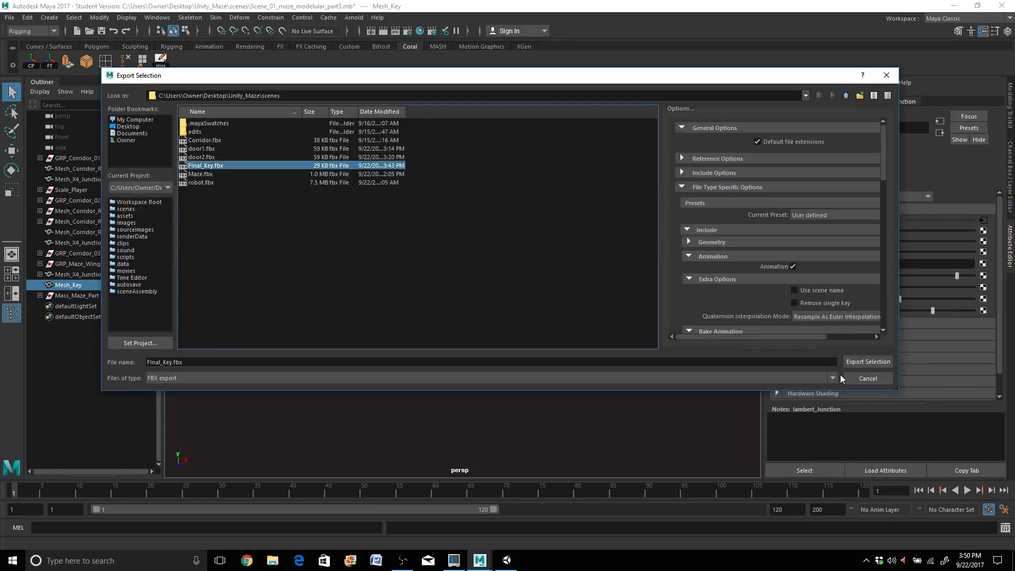
click(859, 363)
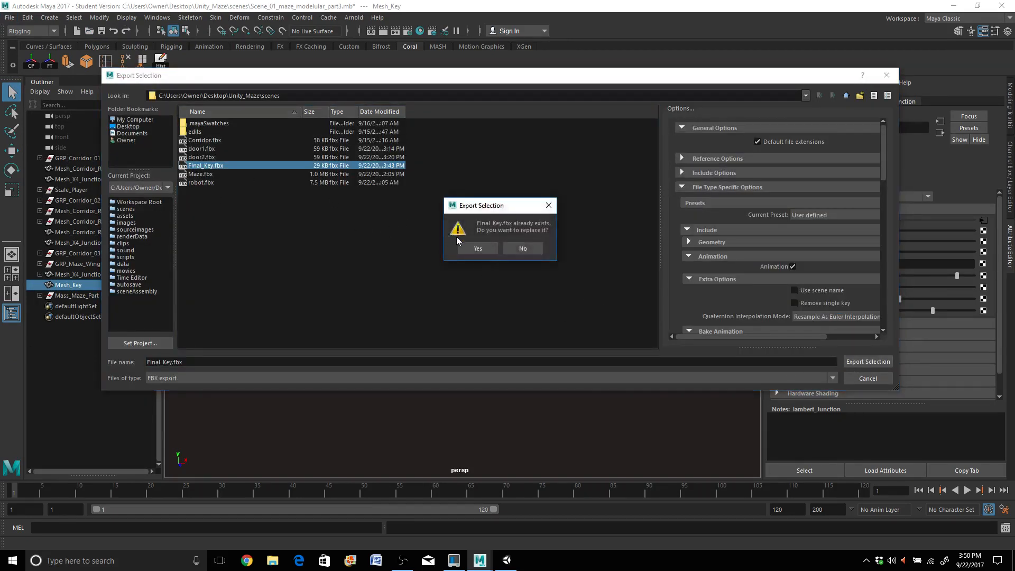
click(471, 248)
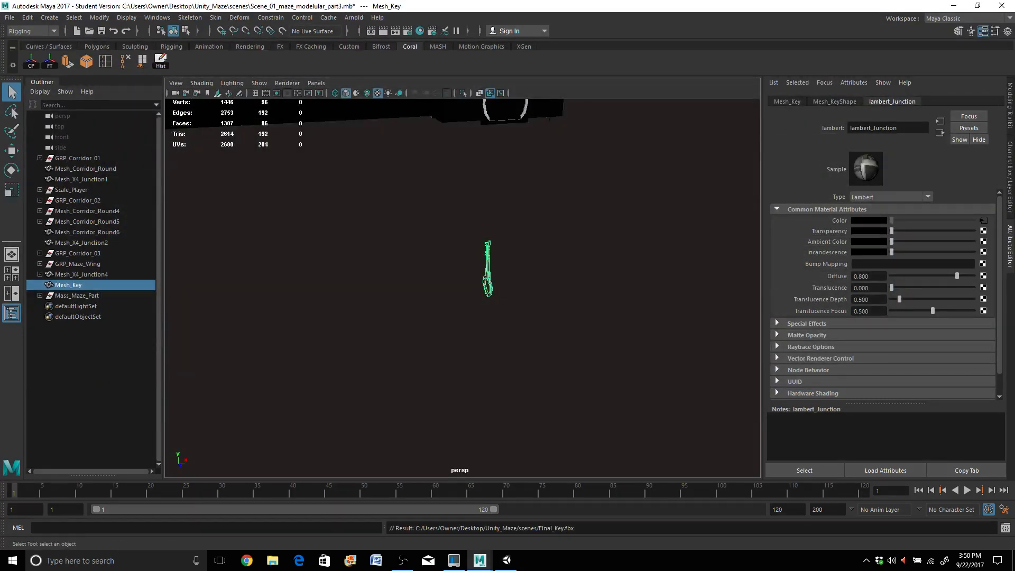
drag(1014, 32, 305, 4)
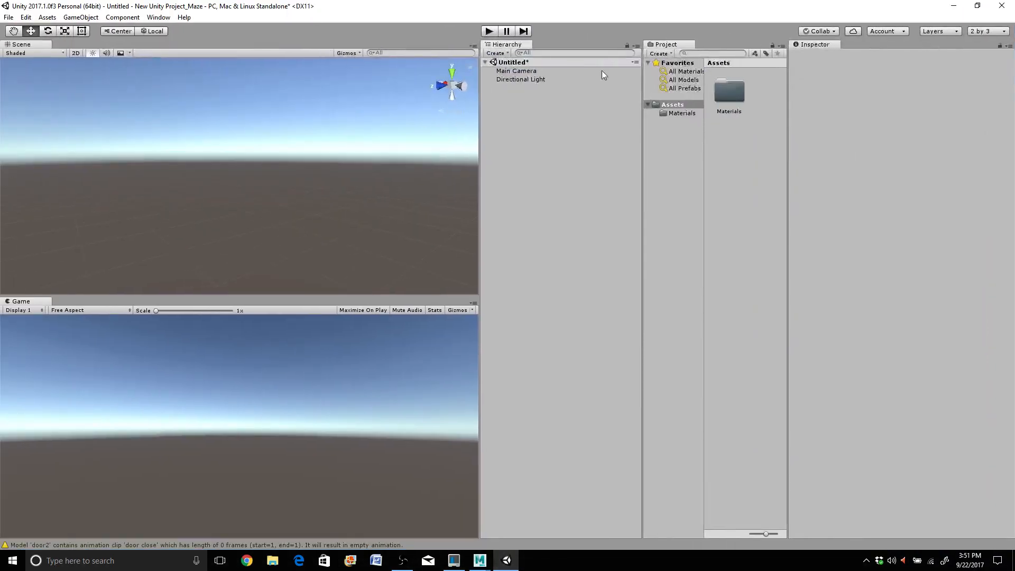
Step: Import FInal_Key.fbx from the Unity_Maze scenes folder into the project's assets
click(47, 17)
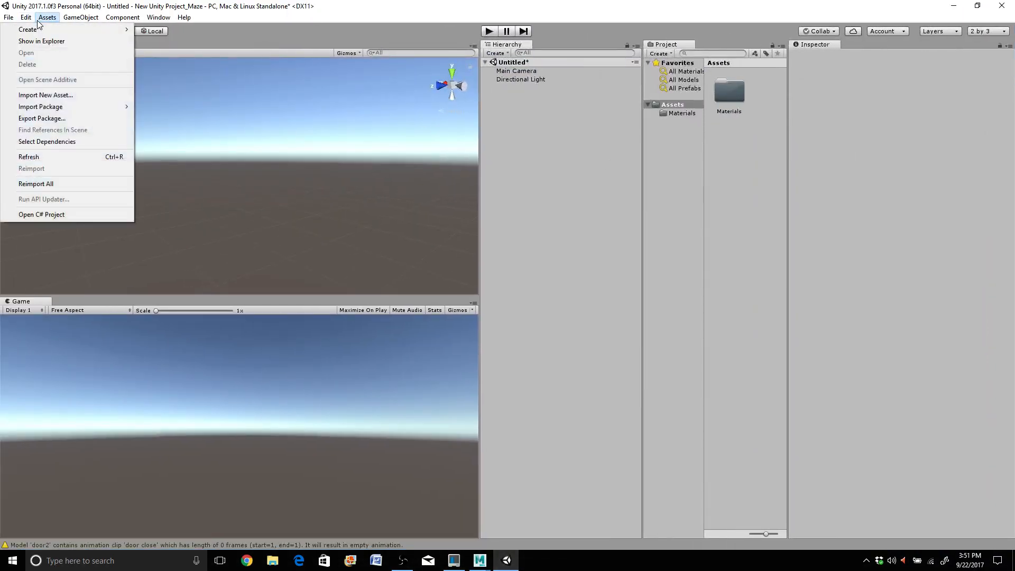
click(58, 96)
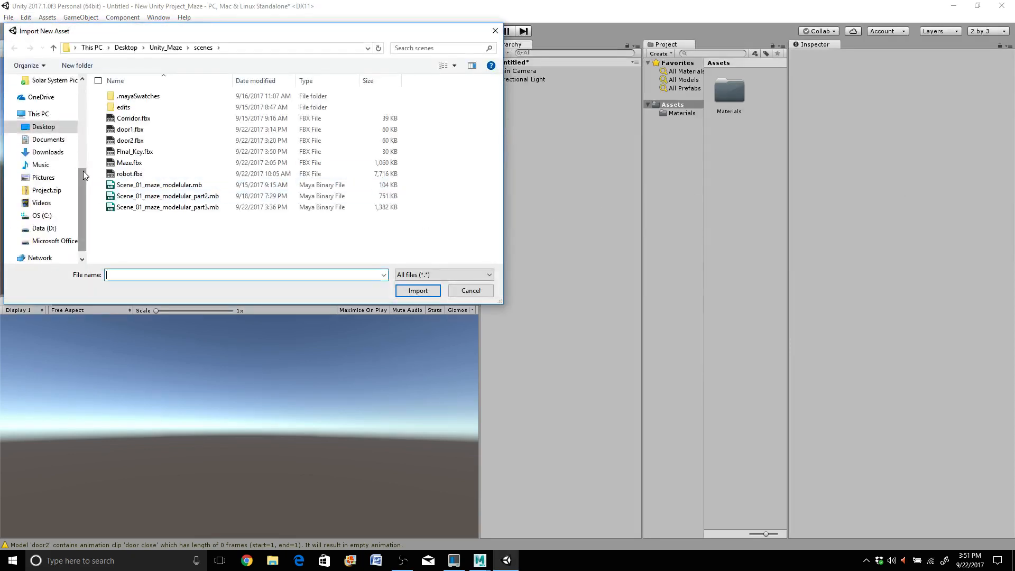
click(136, 152)
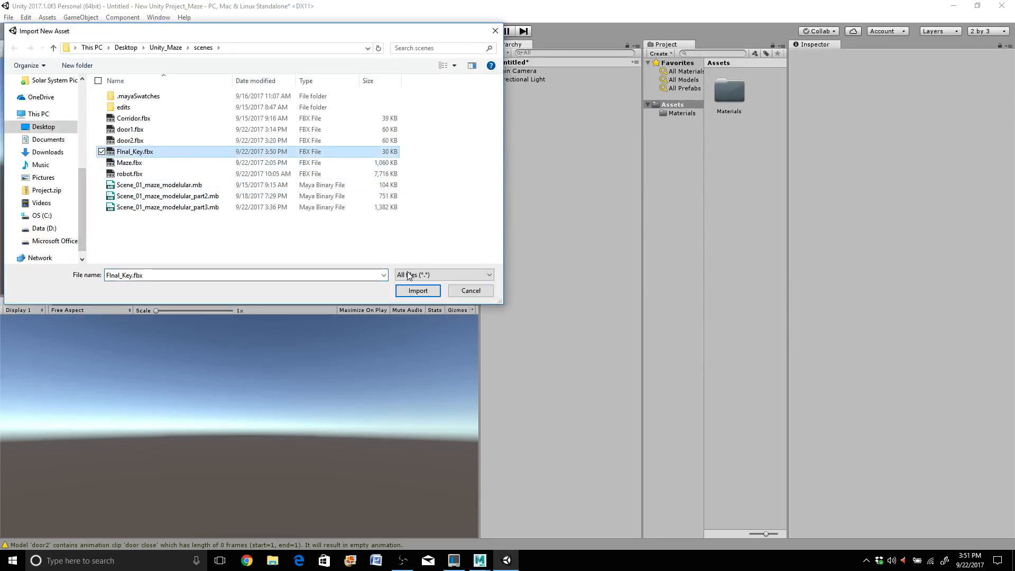
click(425, 291)
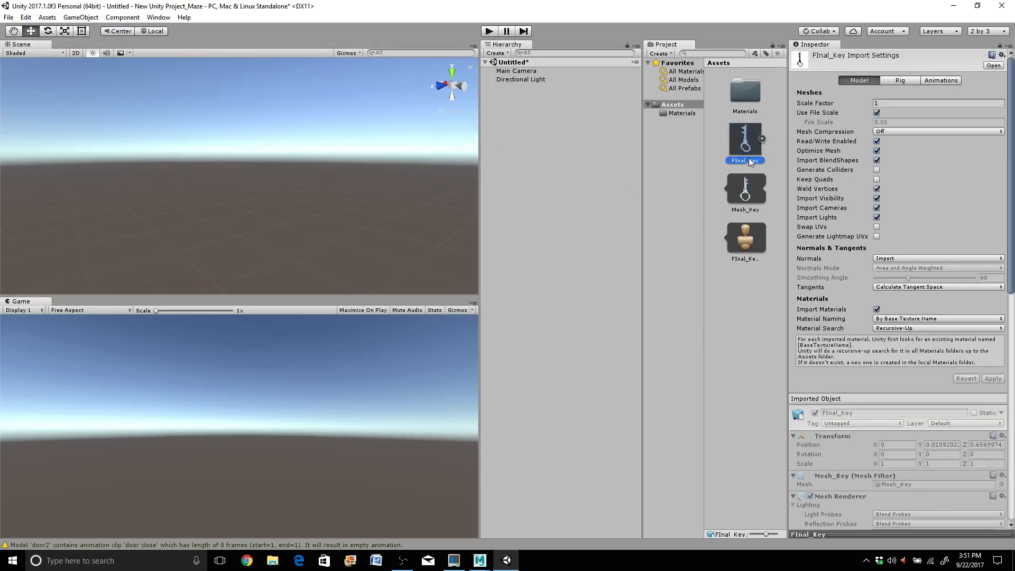
Step: Place the imported FInal_Key model in the scene, frame it and inspect it from the other side
drag(745, 141, 275, 192)
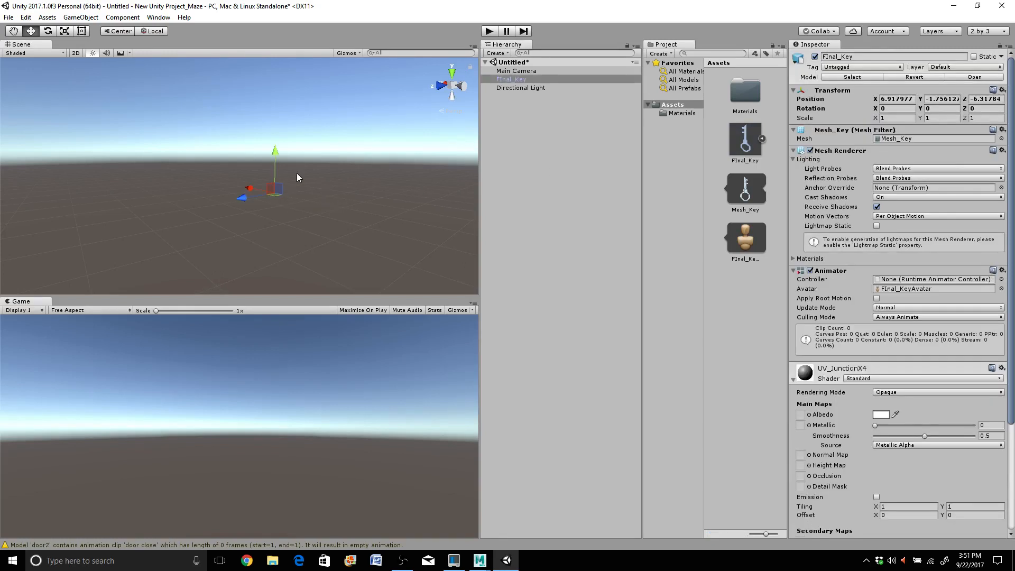
key(f)
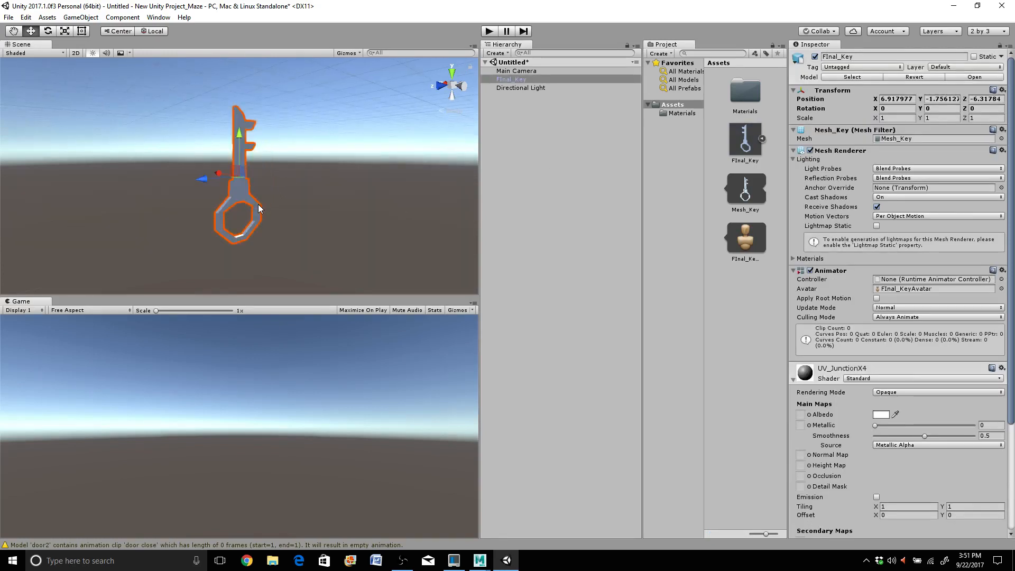
alt+drag(282, 183, 664, 170)
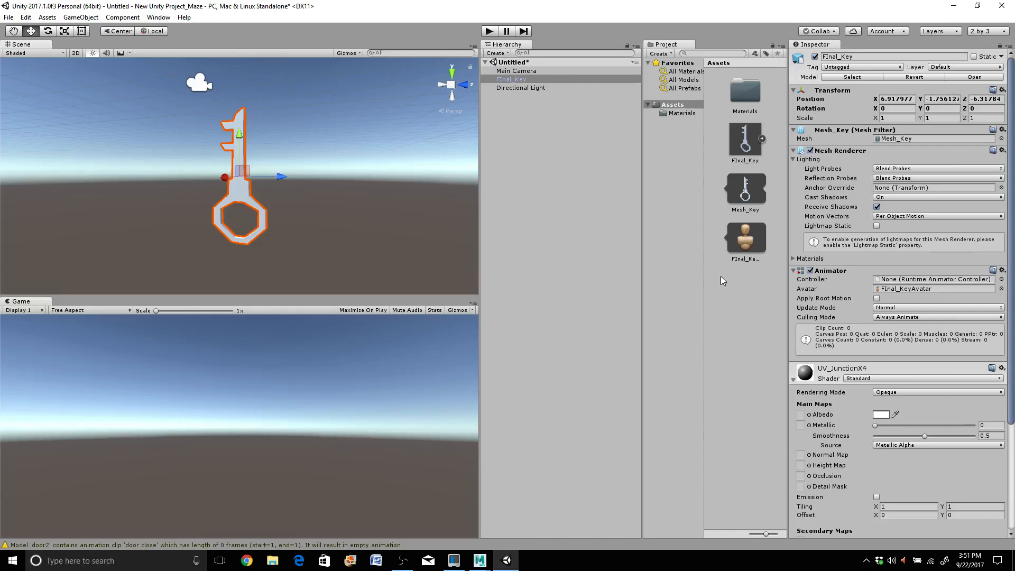
Step: Create a new folder named texture_files inside the project's Materials folder
click(668, 115)
click(668, 106)
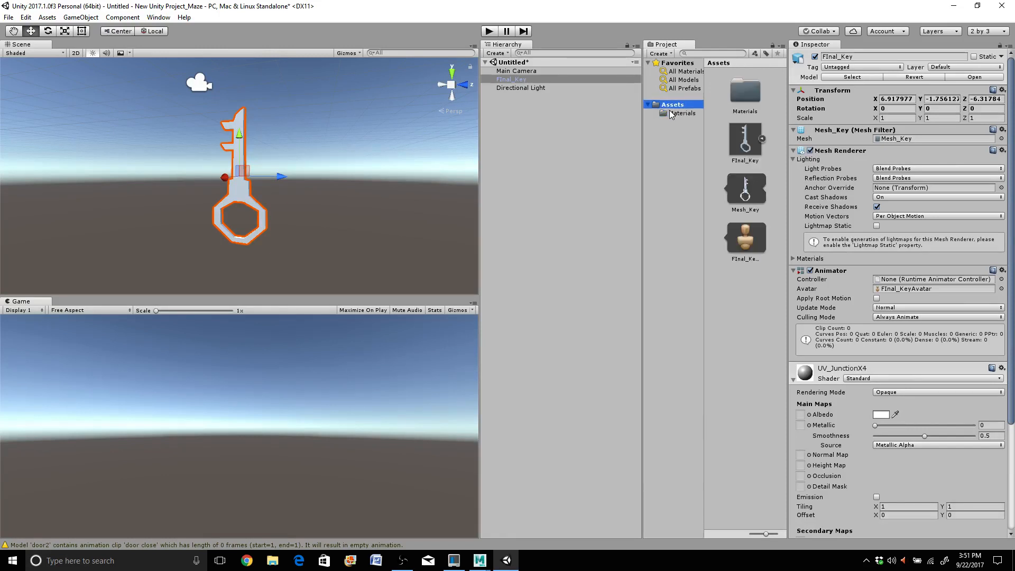
click(677, 113)
click(732, 151)
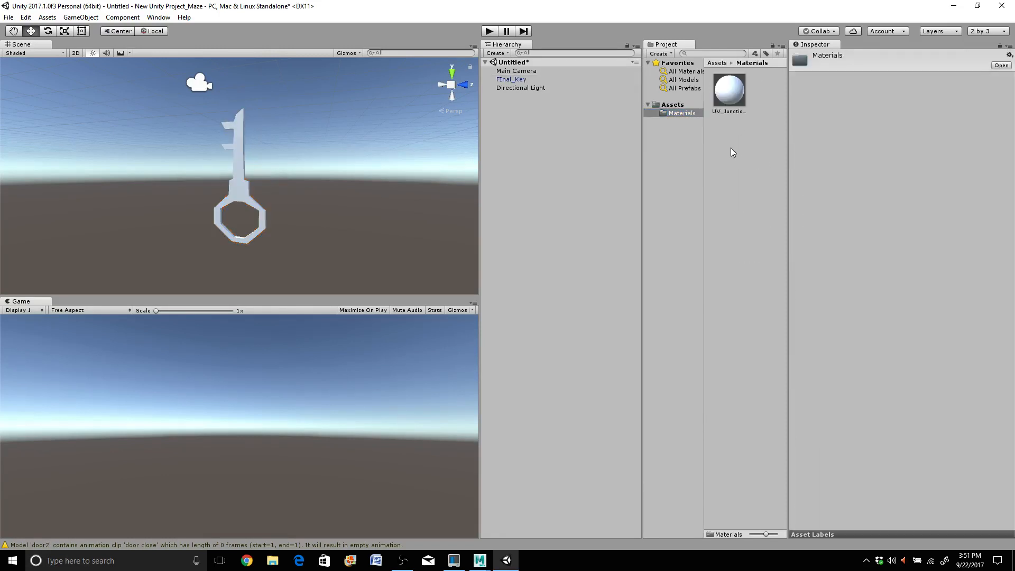
right_click(732, 151)
mouse_move(758, 154)
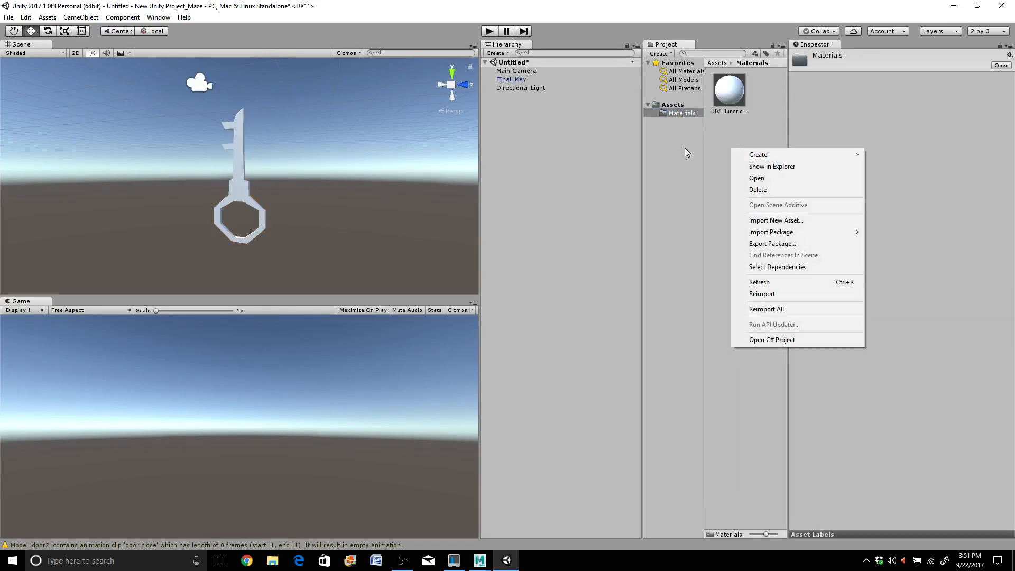
click(695, 155)
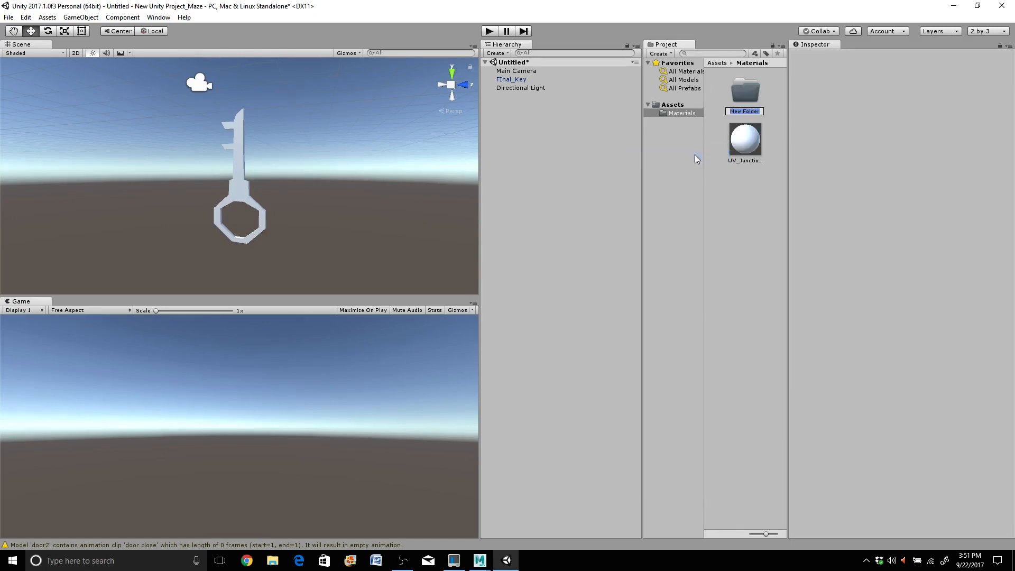
text(texture_files)
key(Return)
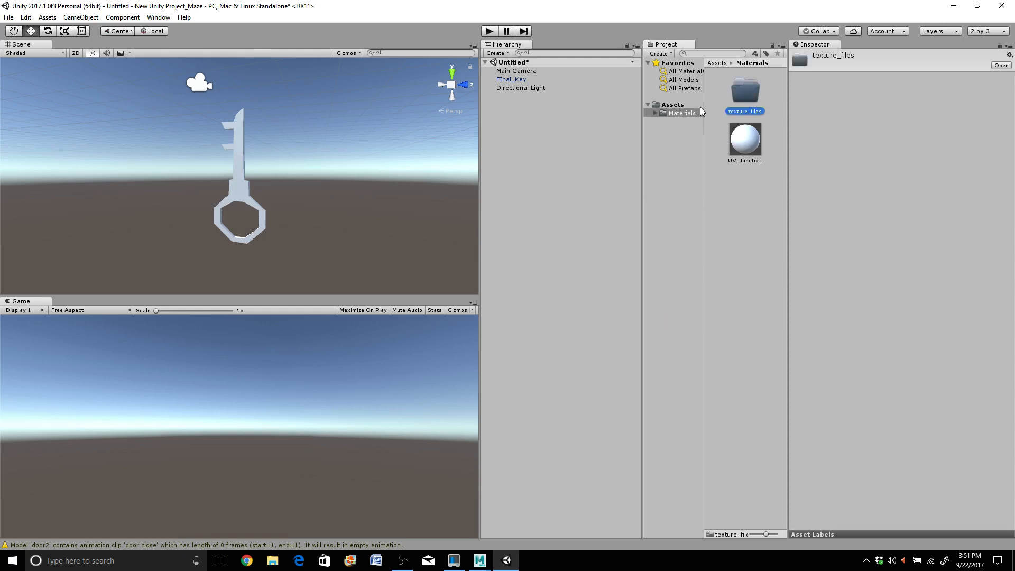
Step: Open the empty texture_files folder and restore the Unity window to a smaller size, lowered to uncover the desktop
double_click(751, 98)
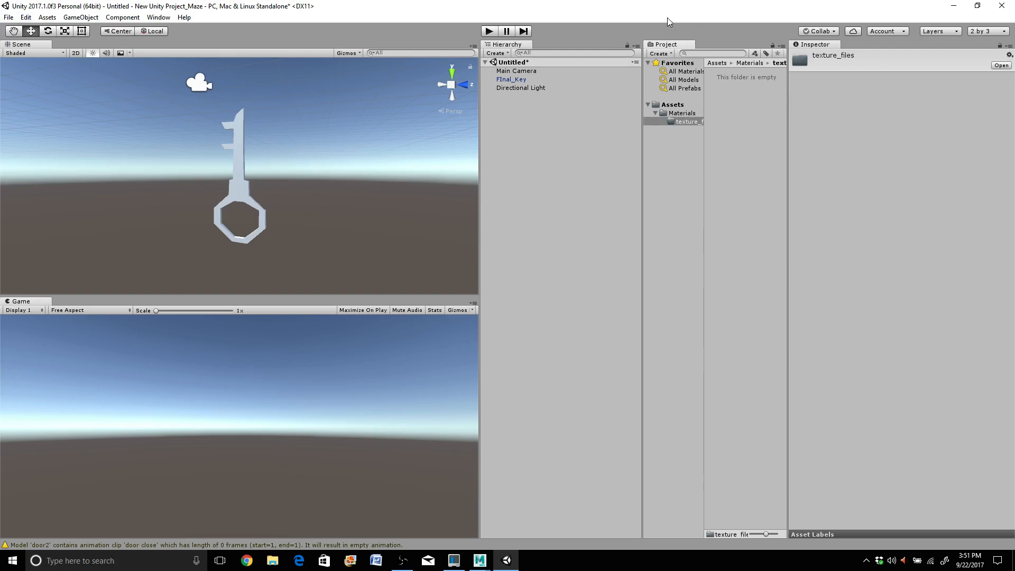
double_click(654, 7)
drag(668, 29, 628, 244)
click(954, 6)
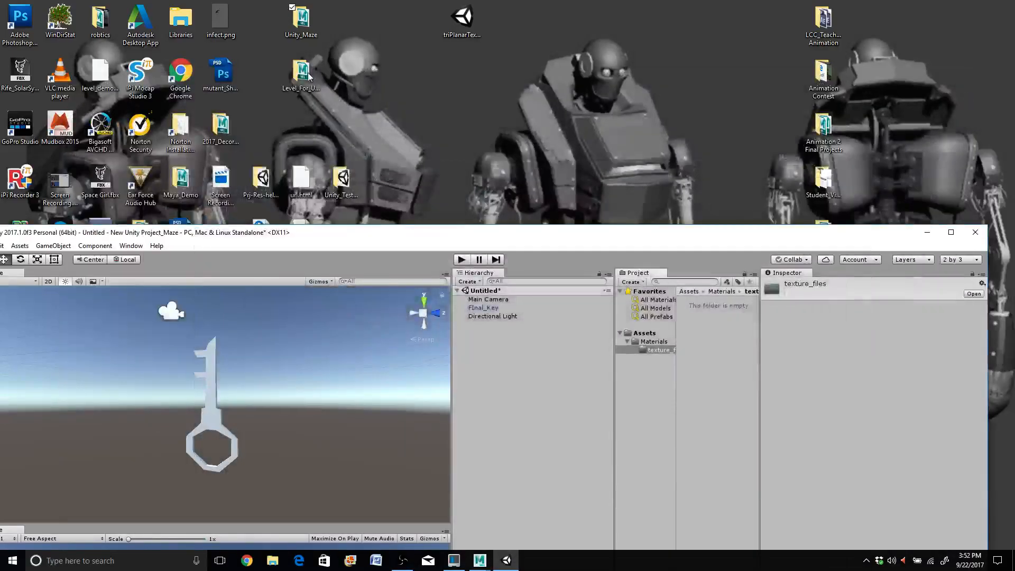
Step: Open the sourceimages folder inside Unity_Maze on the desktop and place its window clear of Unity's project assets
click(307, 20)
double_click(306, 20)
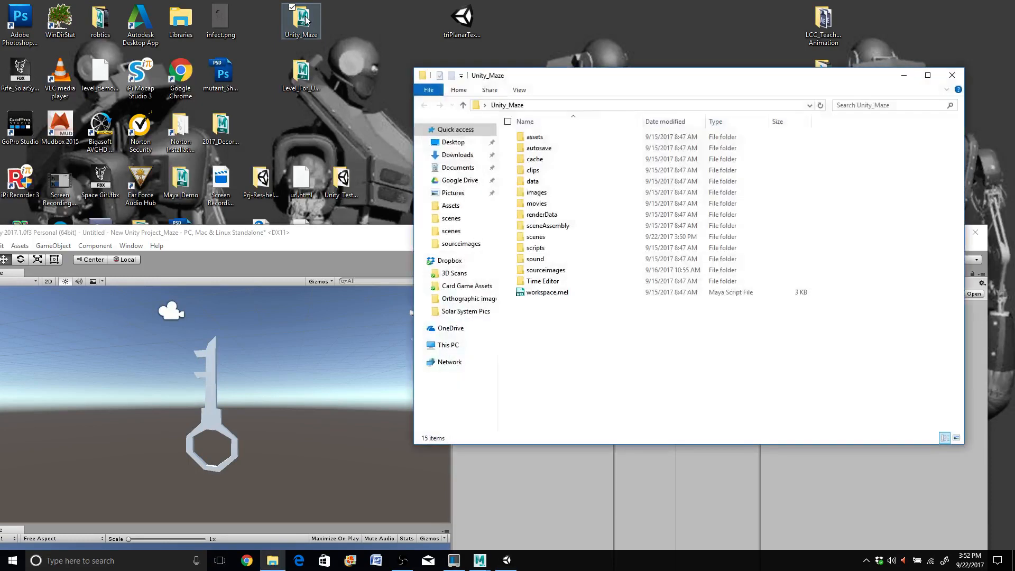
double_click(564, 270)
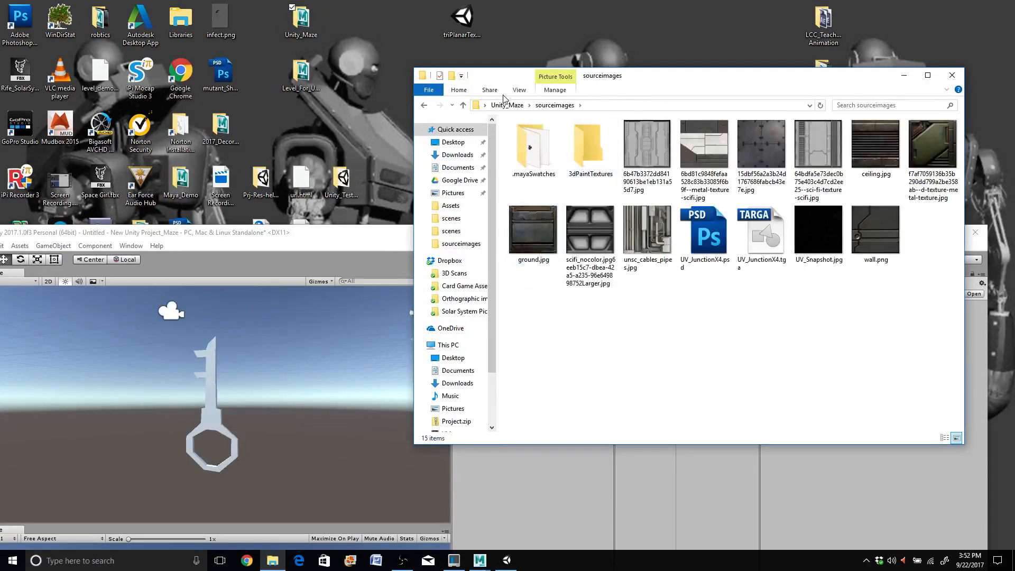
drag(660, 81, 268, 63)
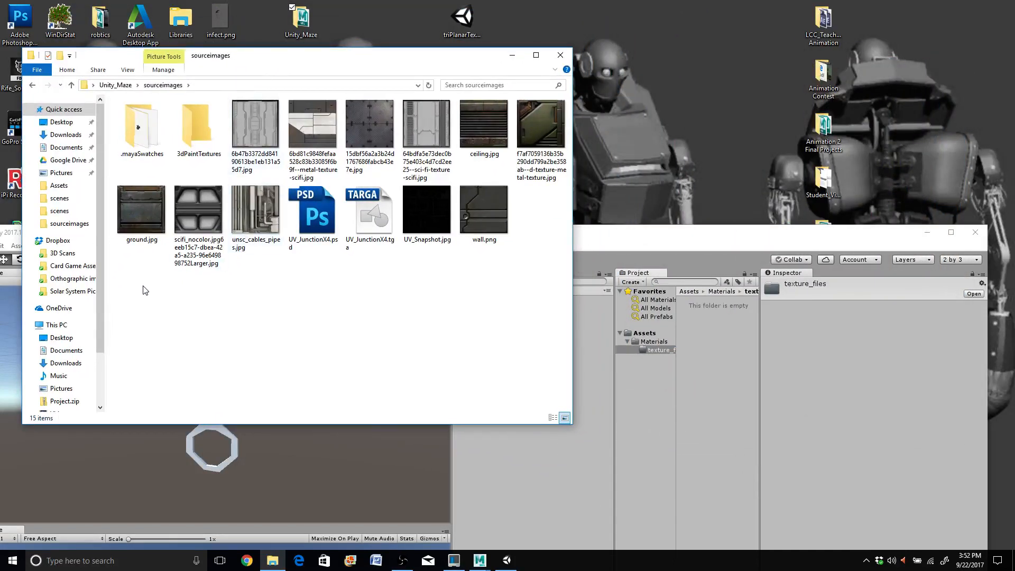
Step: Add all image files from sourceimages, without the .mayaSwatches and 3dPaintTextures folders, to Unity's texture_files folder
drag(157, 287, 565, 111)
ctrl+click(135, 143)
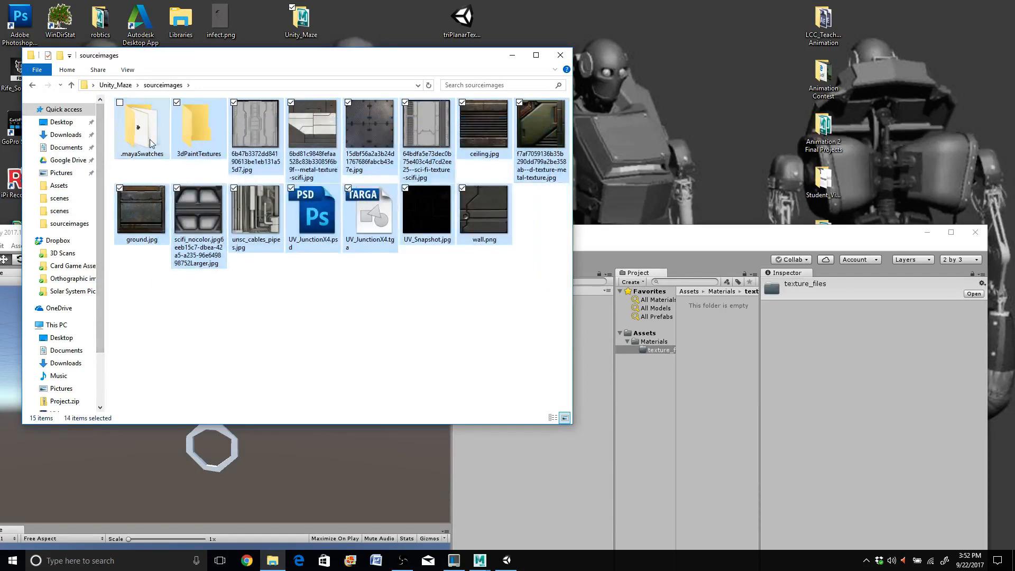
ctrl+click(212, 143)
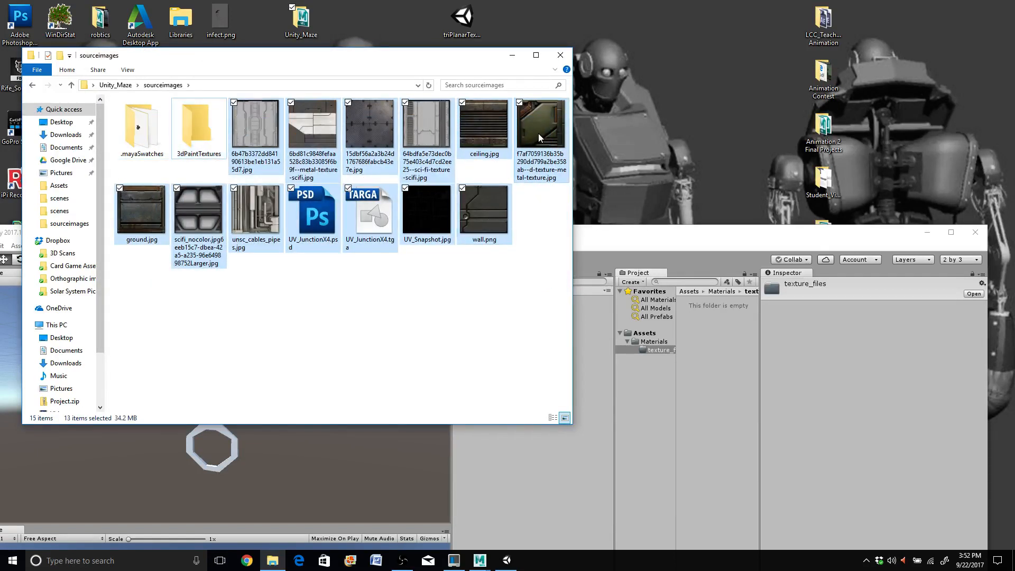
drag(538, 133, 720, 342)
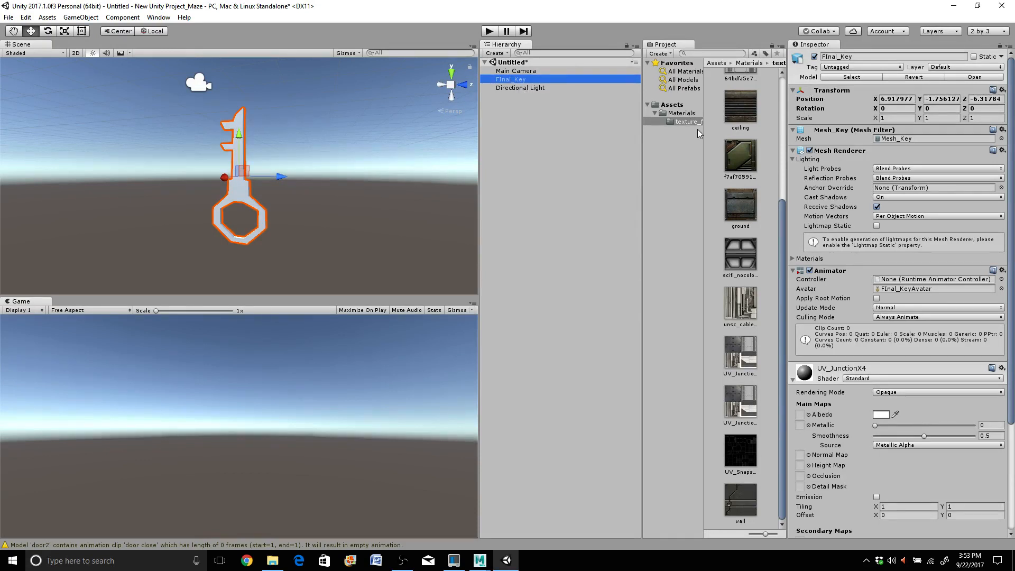
Step: Widen the project asset area, assign the UV_JunctionX4 texture as the key material's Albedo map and inspect the textured key
drag(640, 136, 591, 139)
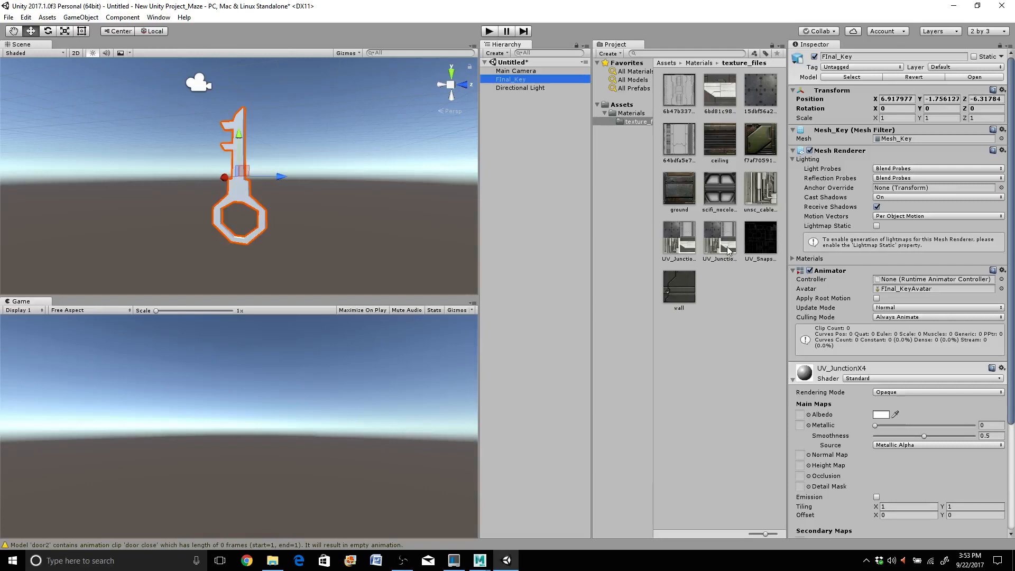
drag(723, 241, 800, 415)
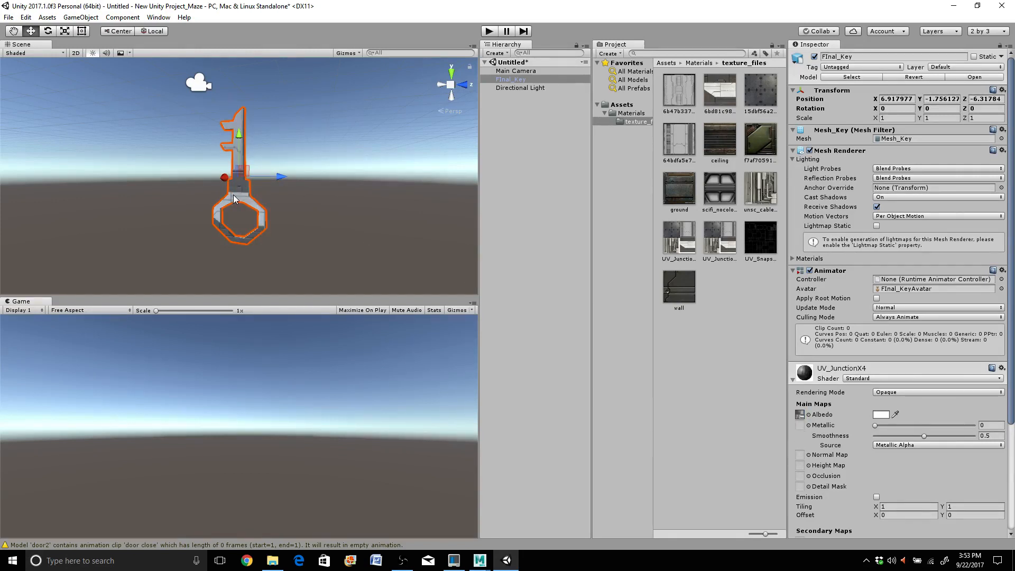
alt+drag(332, 170, 291, 159)
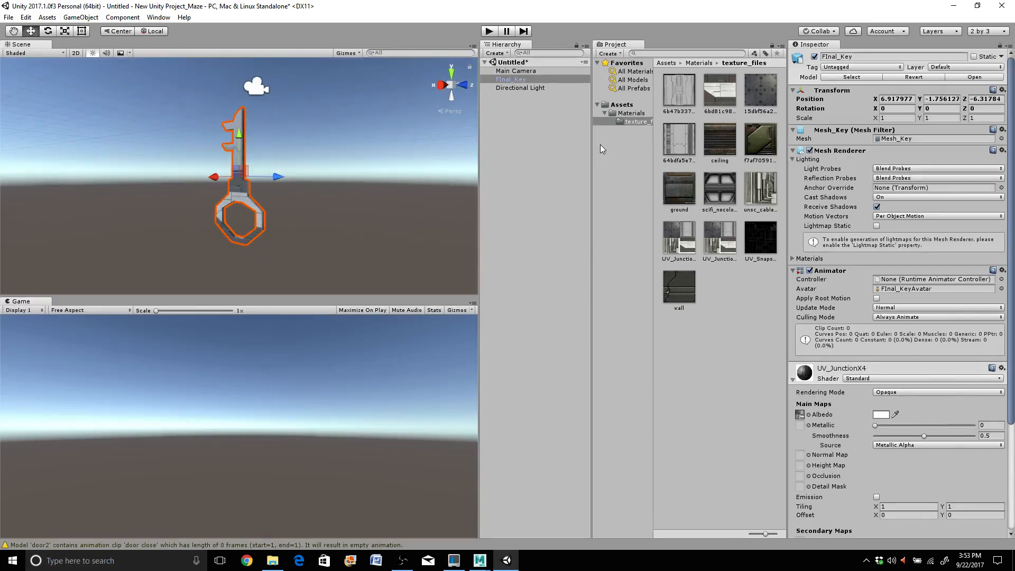
Step: Minimize Unity and the sourceimages window, and switch to the Maya maze scene
click(954, 6)
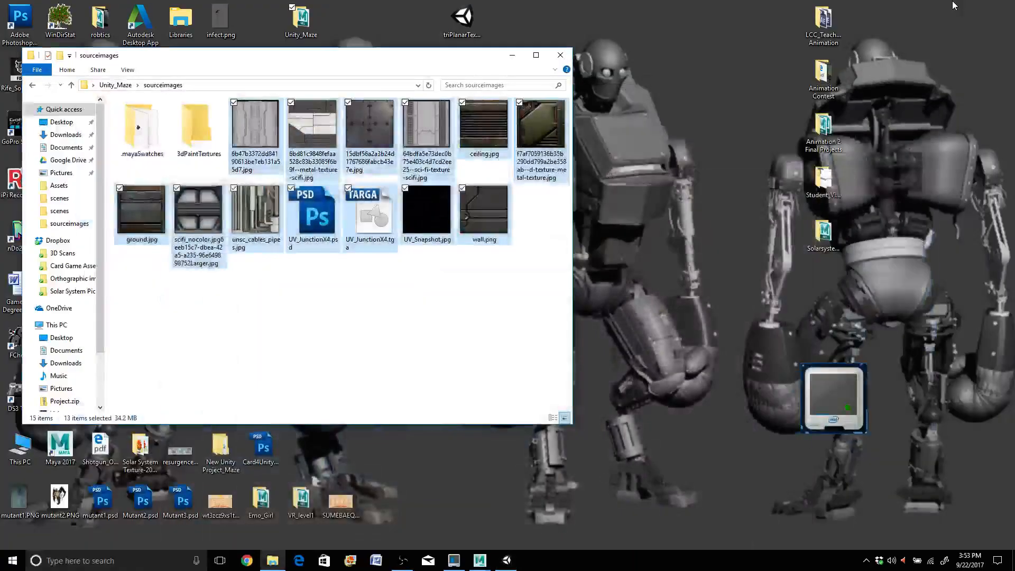
click(511, 55)
mouse_move(506, 559)
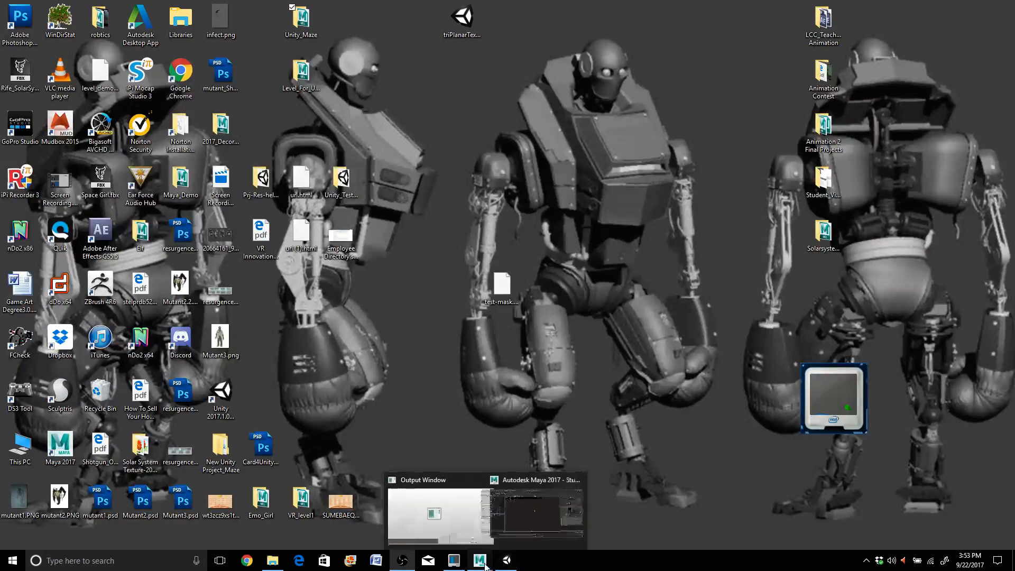
click(511, 481)
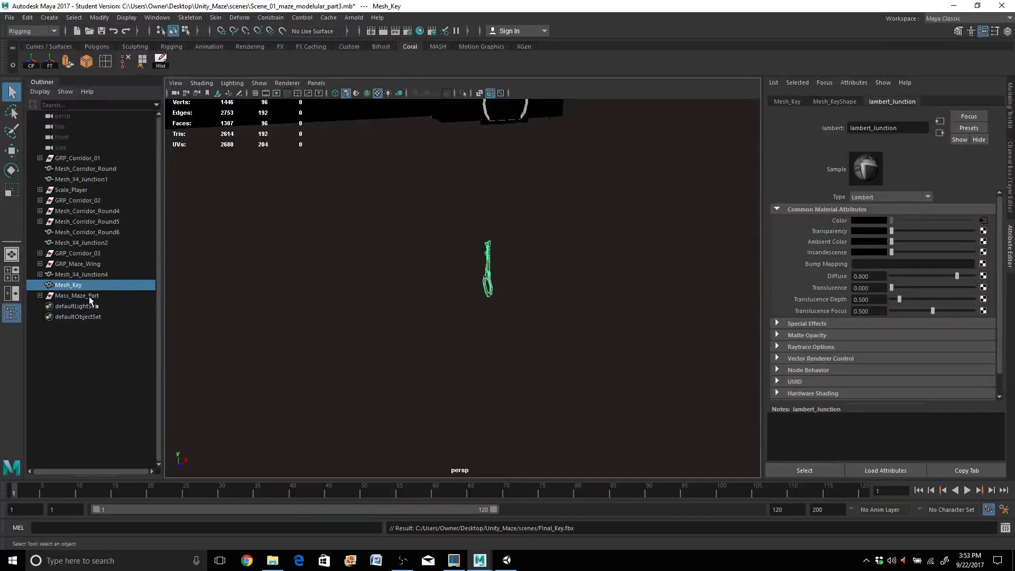
Step: Frame the Mass_Maze_Part group, check the extent of all maze objects and identify the junction mesh that holds the double doors
click(89, 296)
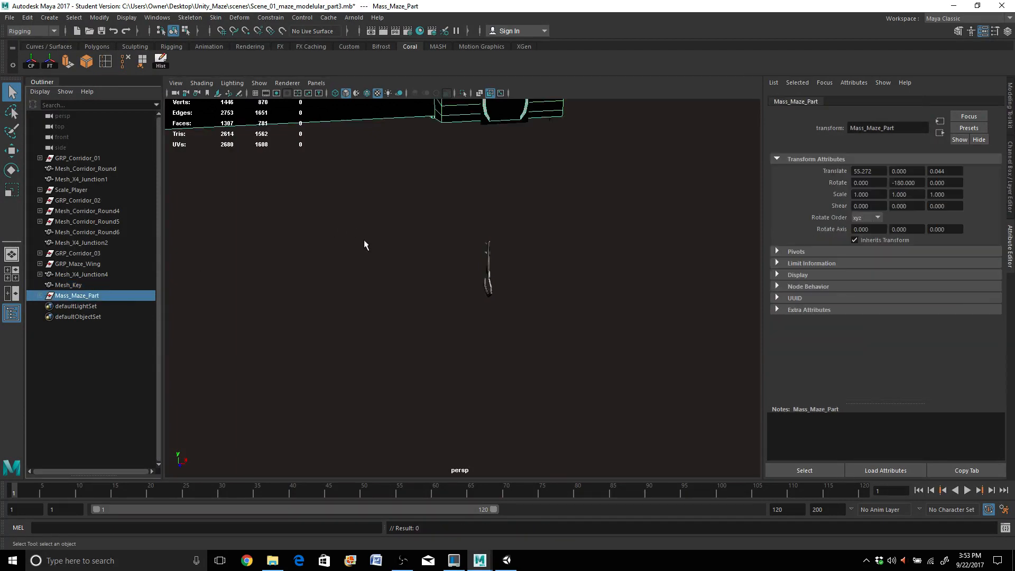
key(f)
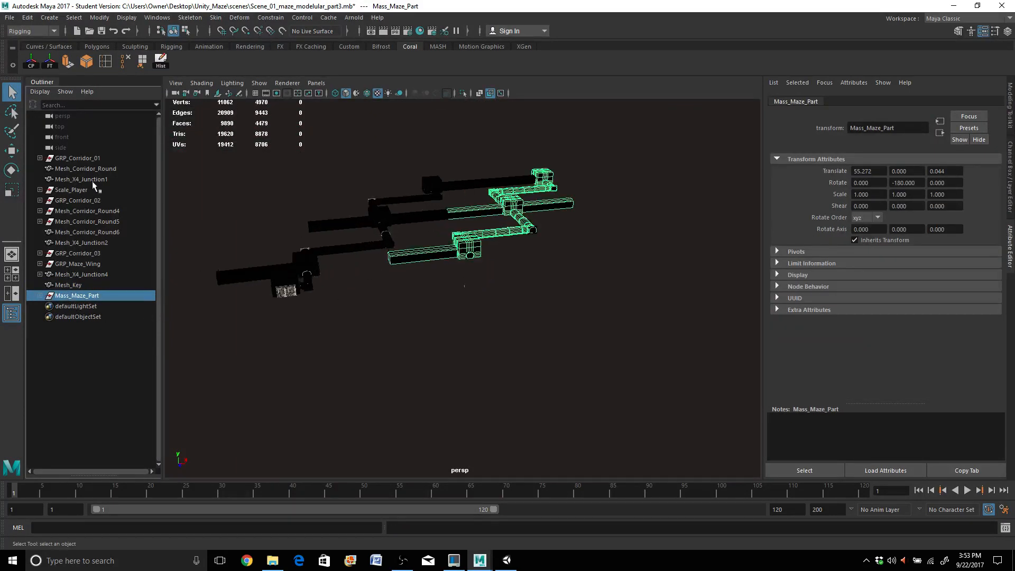
shift+click(85, 161)
scroll(364, 365, up, 3)
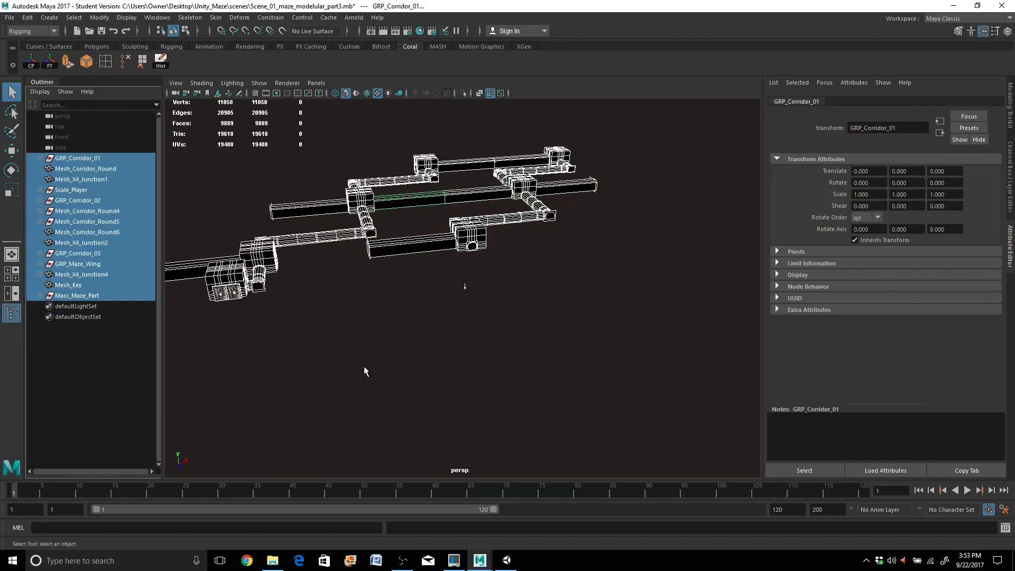
alt+middle_drag(312, 292, 604, 294)
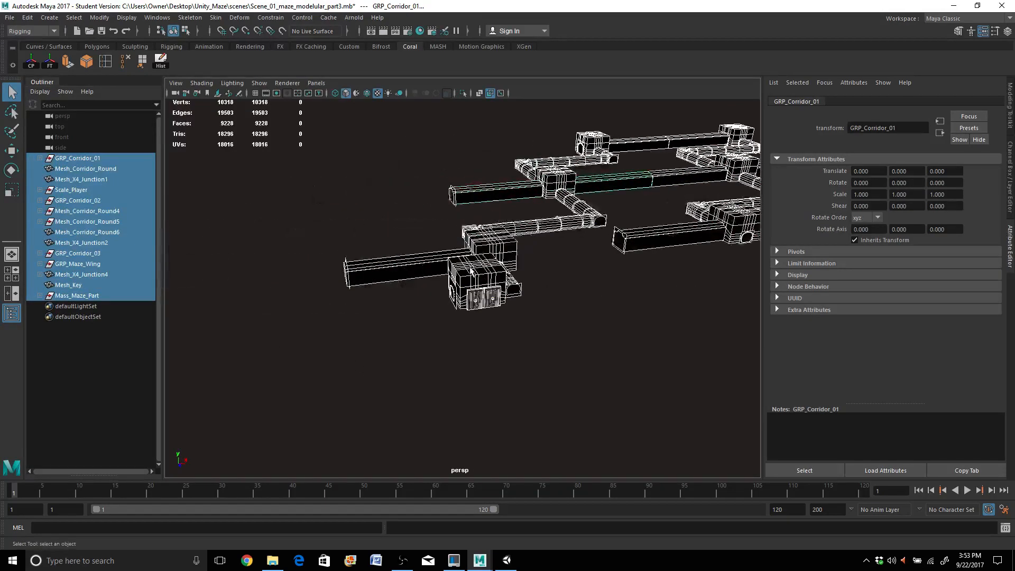
click(470, 268)
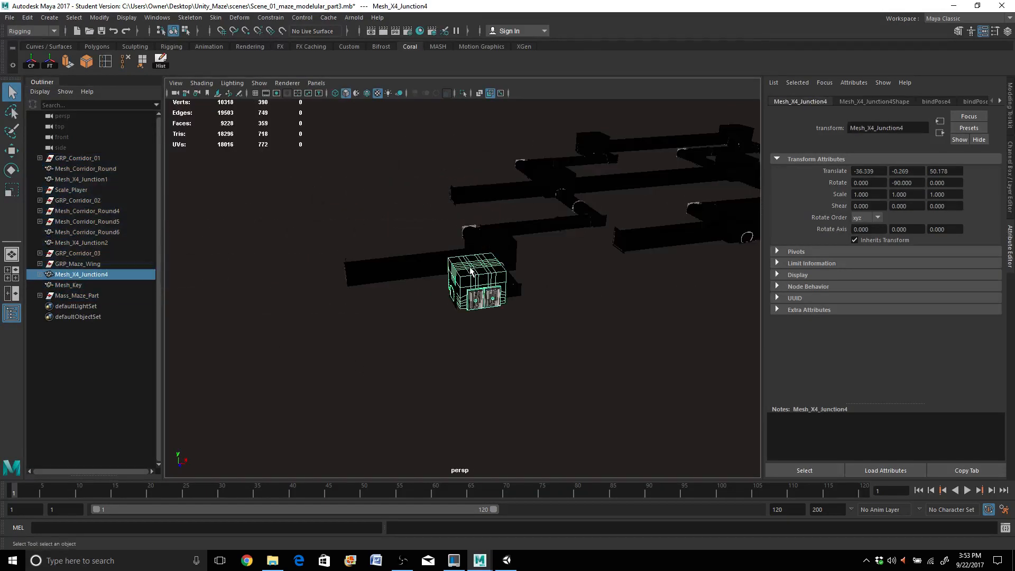
Step: Export all maze objects from GRP_Corridor_01 to Mass_Maze_Part, except Mesh_X4_Junction4, as an FBX selection named Maze_Final.fbx in the scenes folder
click(79, 158)
shift+click(73, 294)
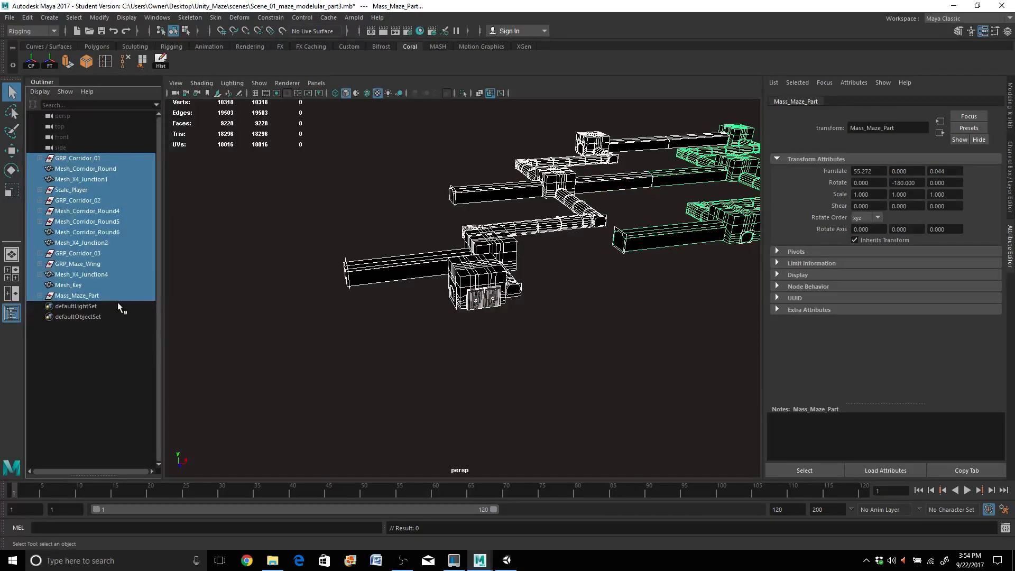
ctrl+click(79, 275)
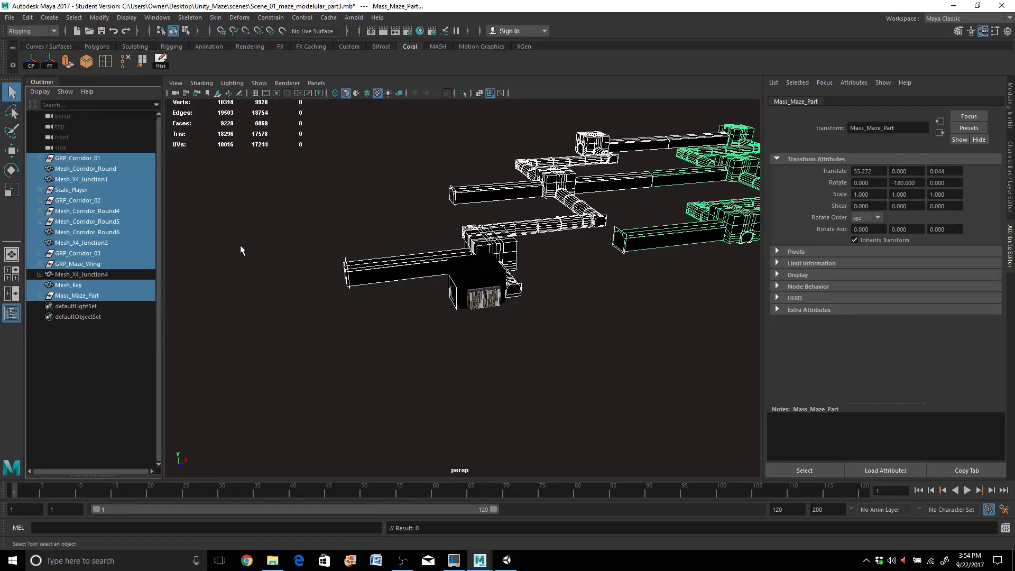
click(10, 19)
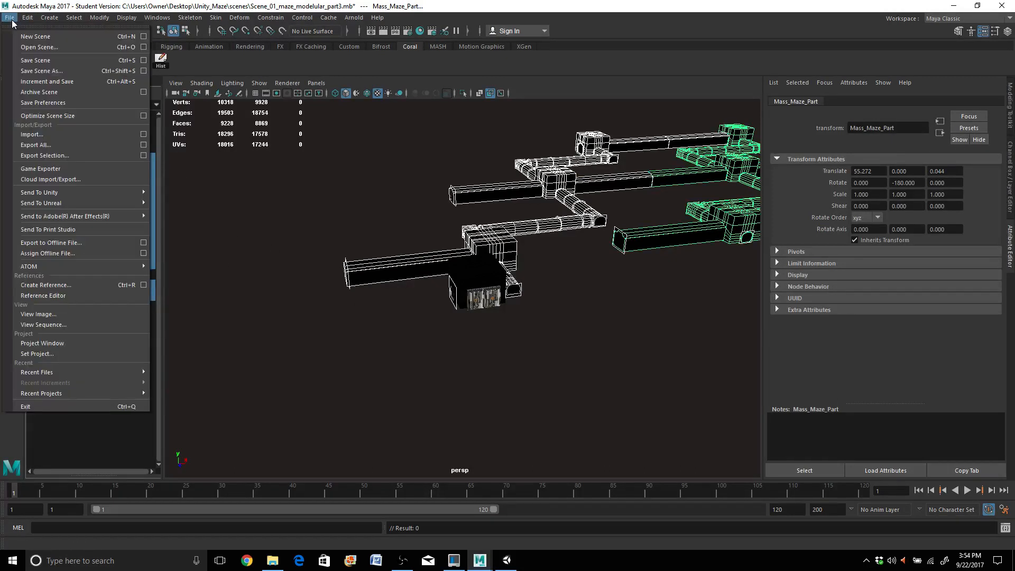
click(67, 155)
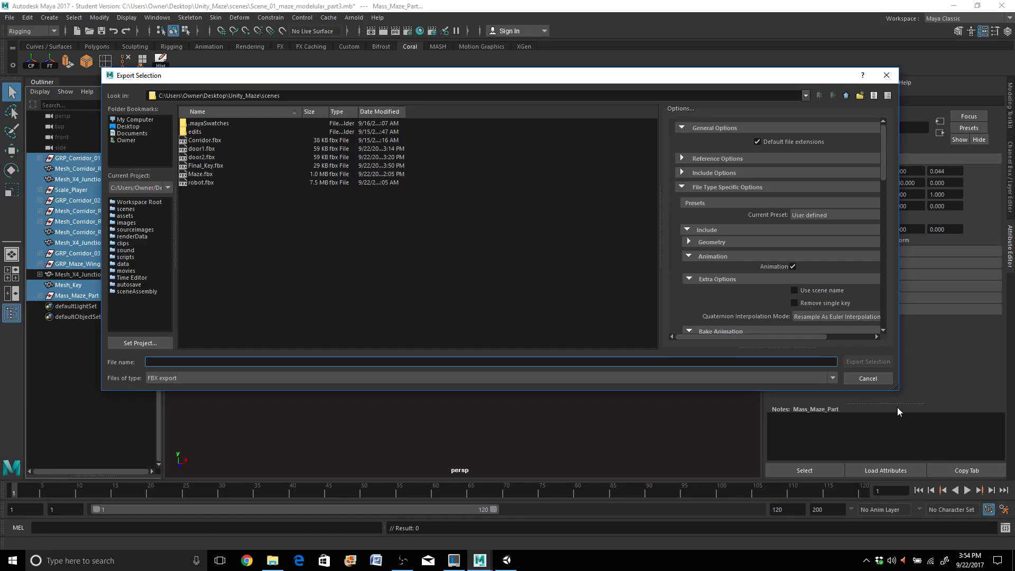
click(200, 174)
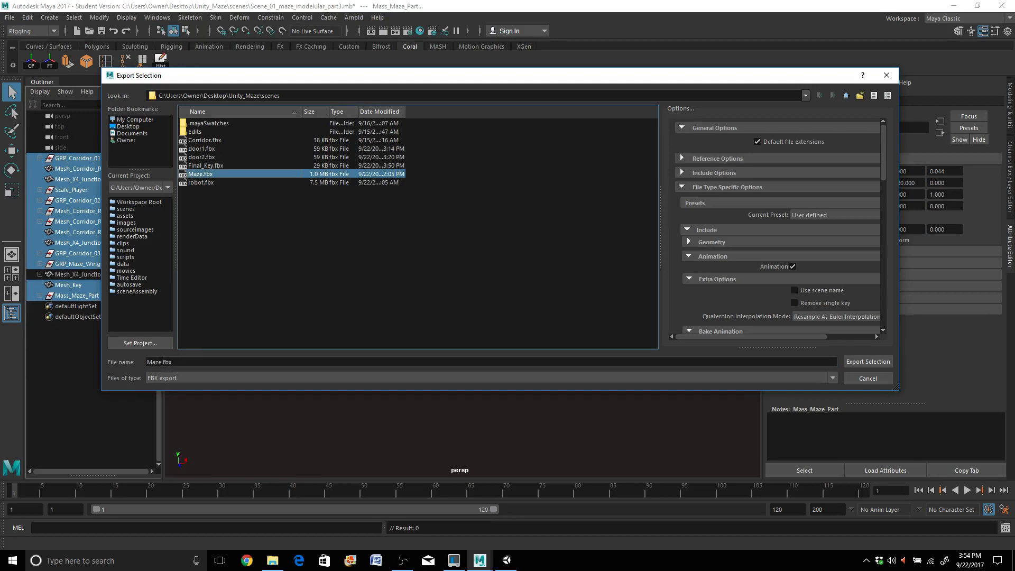
click(161, 363)
text(_Final)
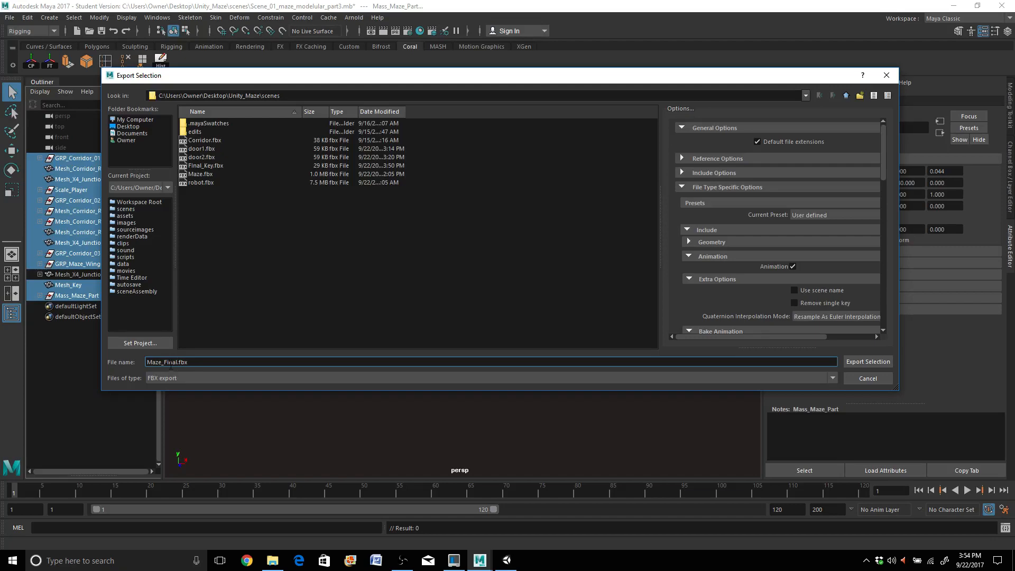
click(879, 364)
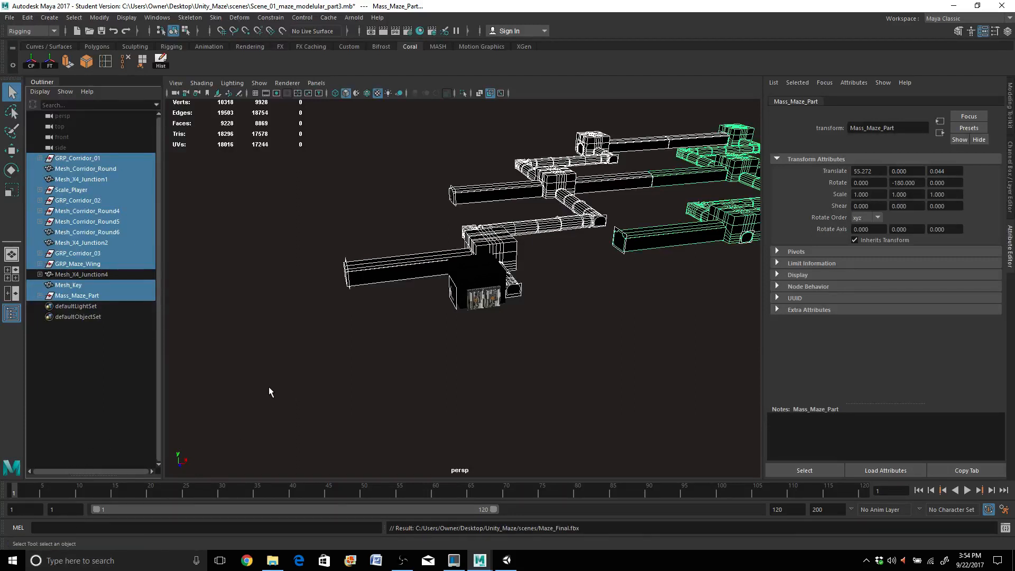
Step: Switch to Unity and import Maze_Final.fbx from the scenes folder as a new asset
mouse_move(506, 559)
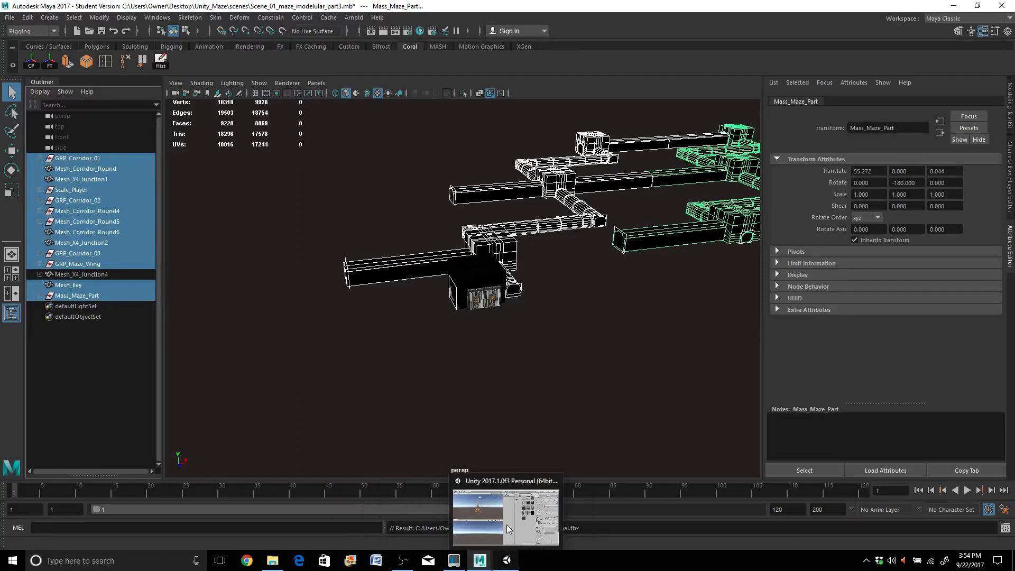
click(503, 487)
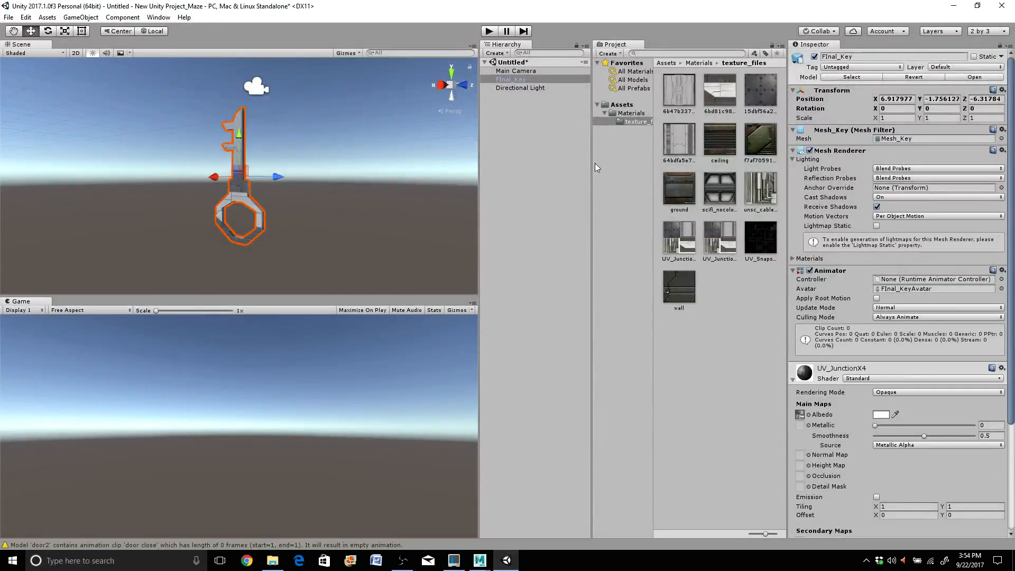
click(47, 18)
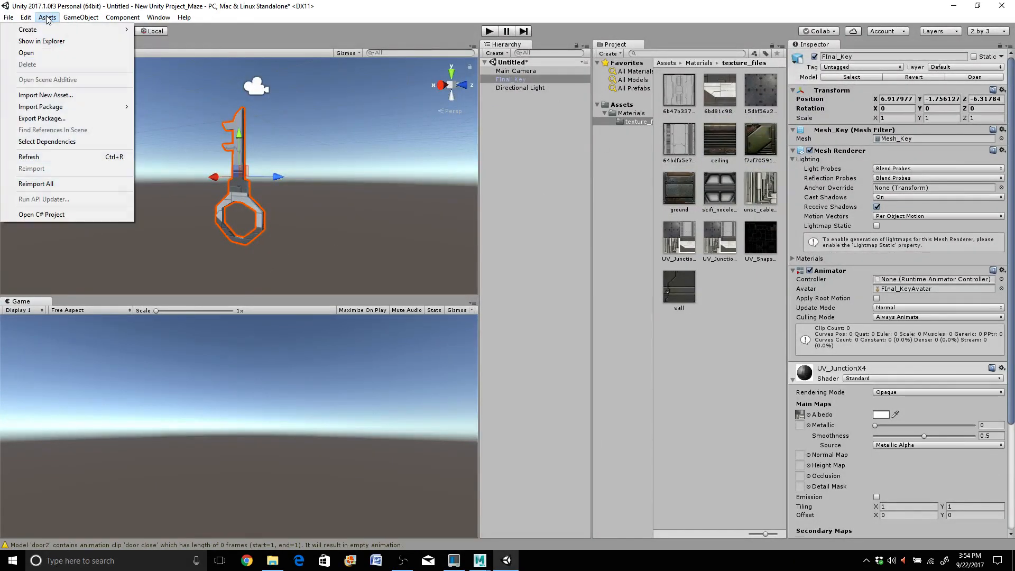
click(51, 96)
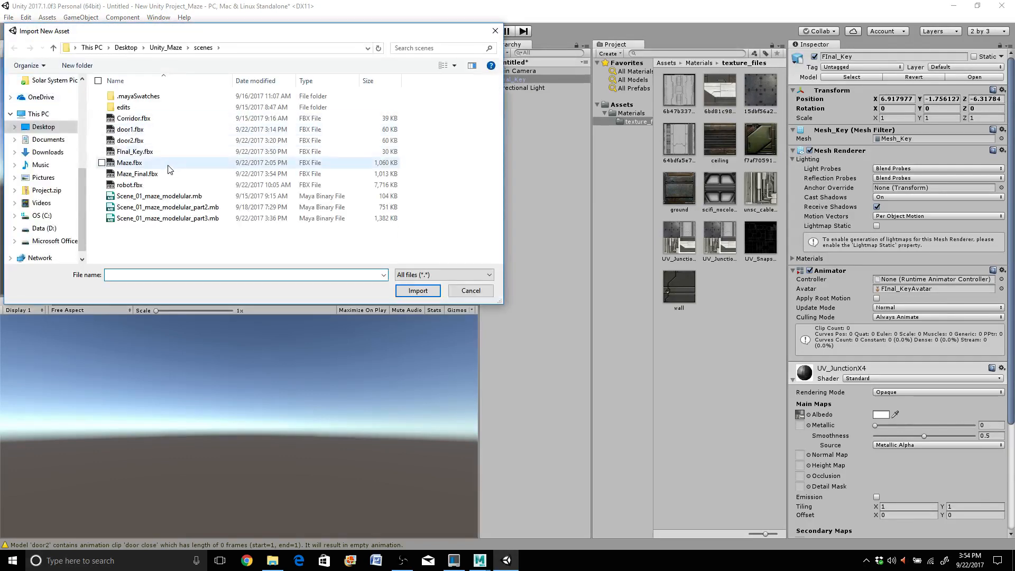
click(162, 175)
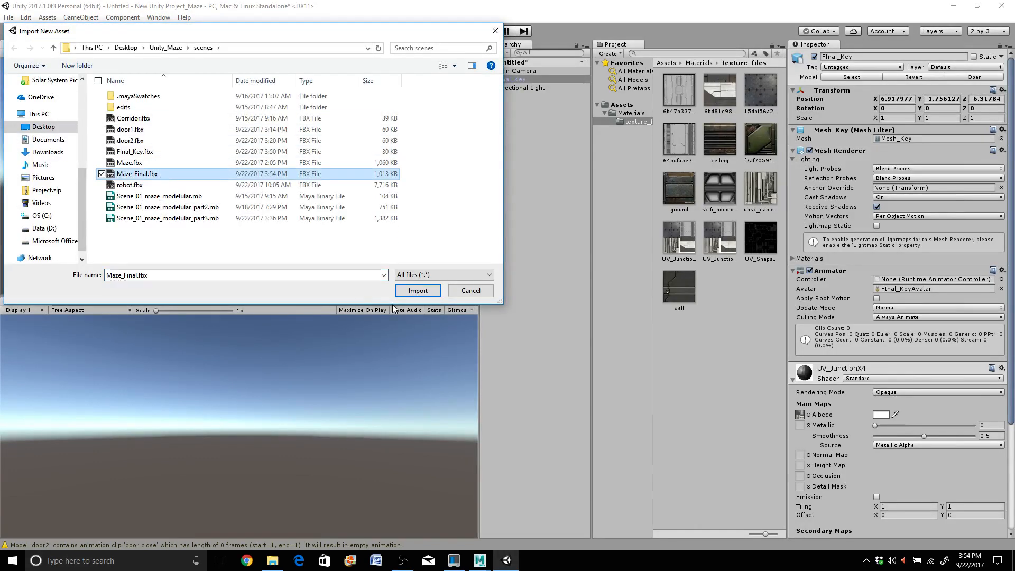
click(419, 290)
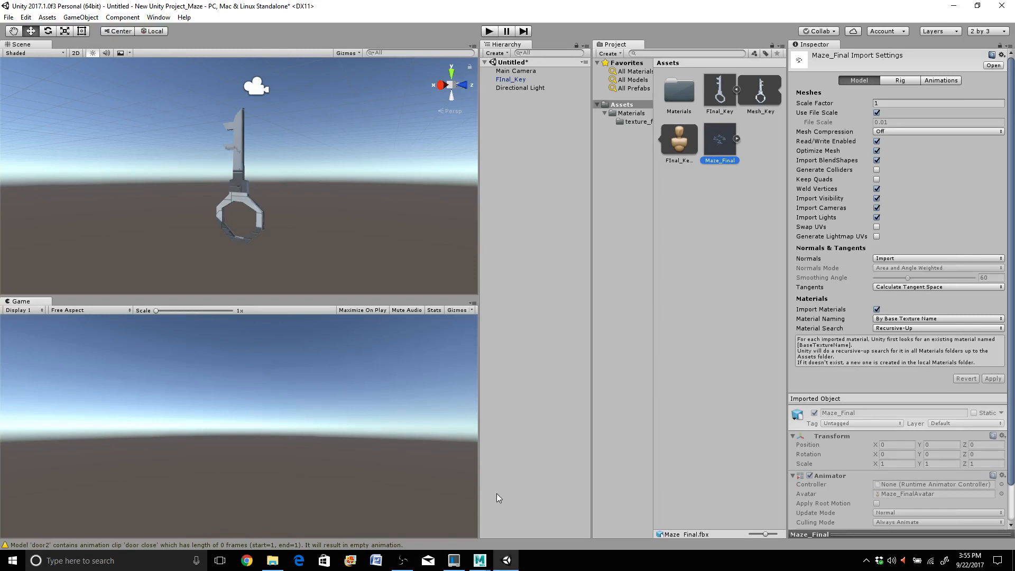
Step: Switch to Maya, inspect the double doors on the excluded junction up close and select the mesh_Door_L door
mouse_move(480, 561)
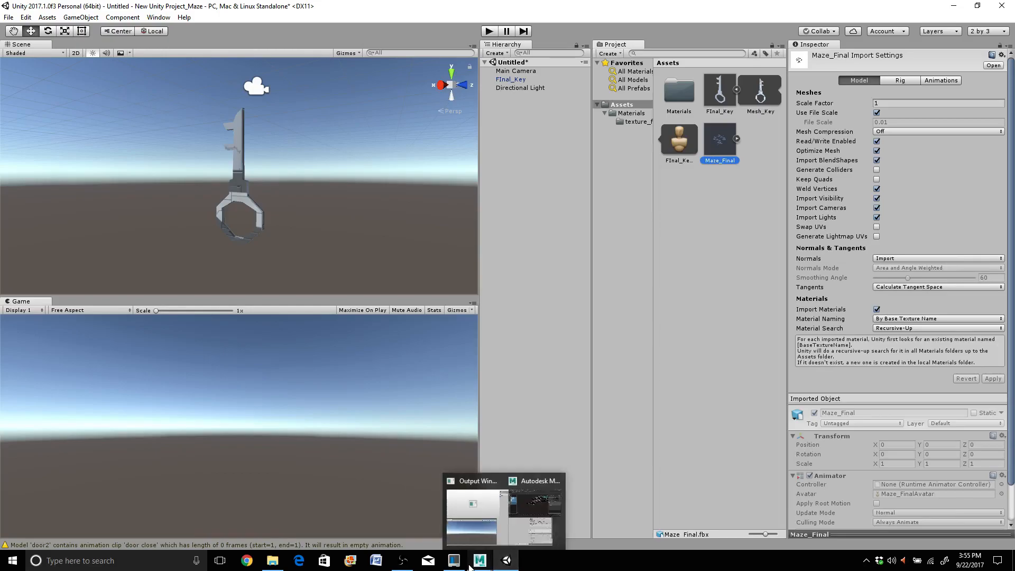
click(499, 508)
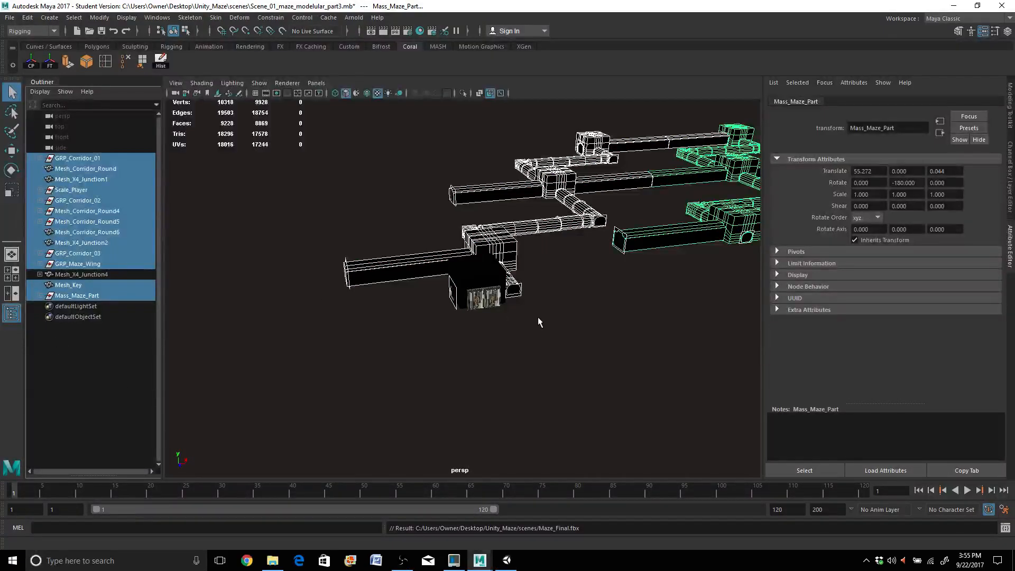
scroll(539, 321, up, 8)
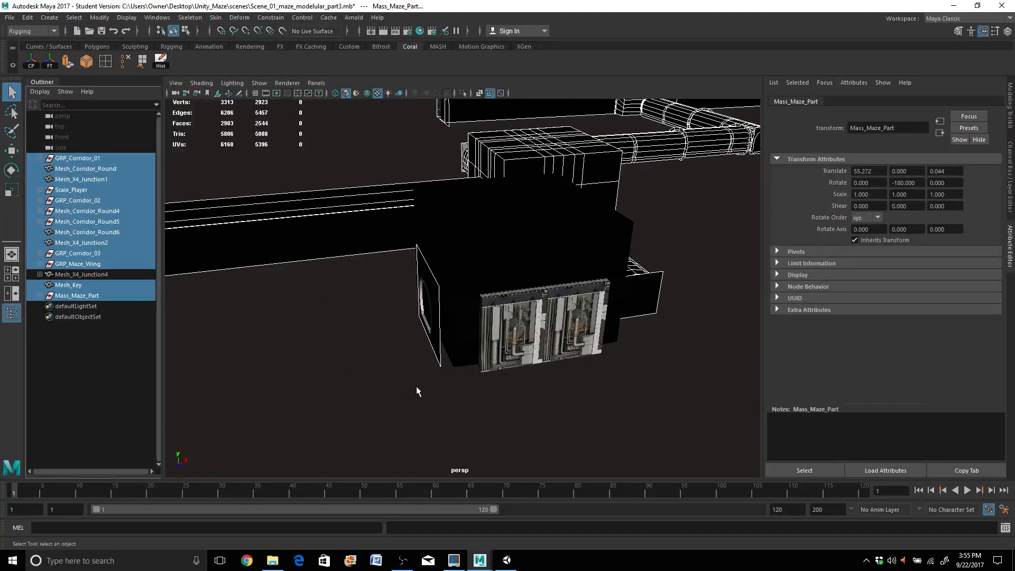
mouse_move(386, 381)
alt+mouse_down()
mouse_move(369, 367)
mouse_move(380, 378)
alt+mouse_up()
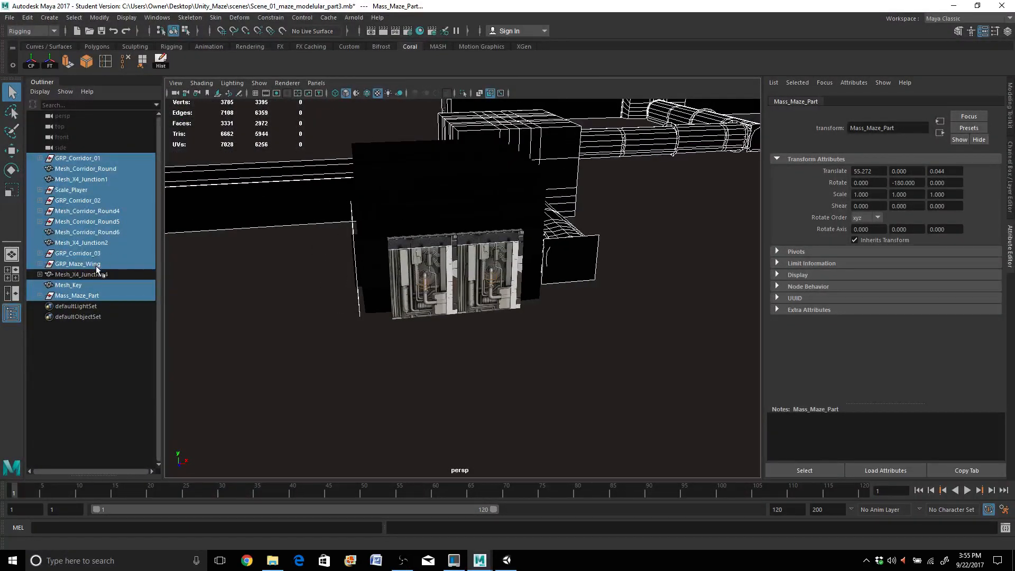
click(473, 243)
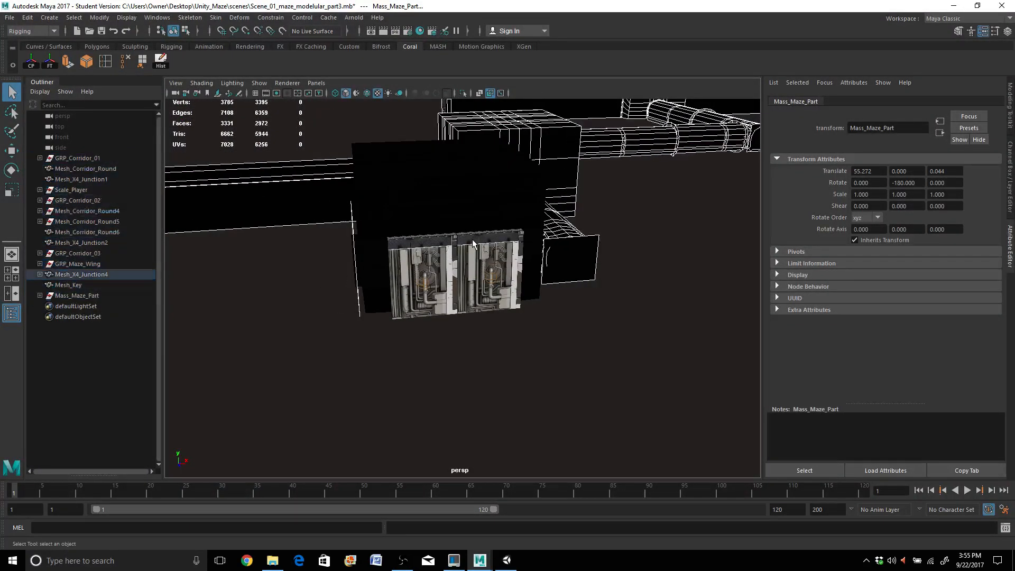
click(441, 260)
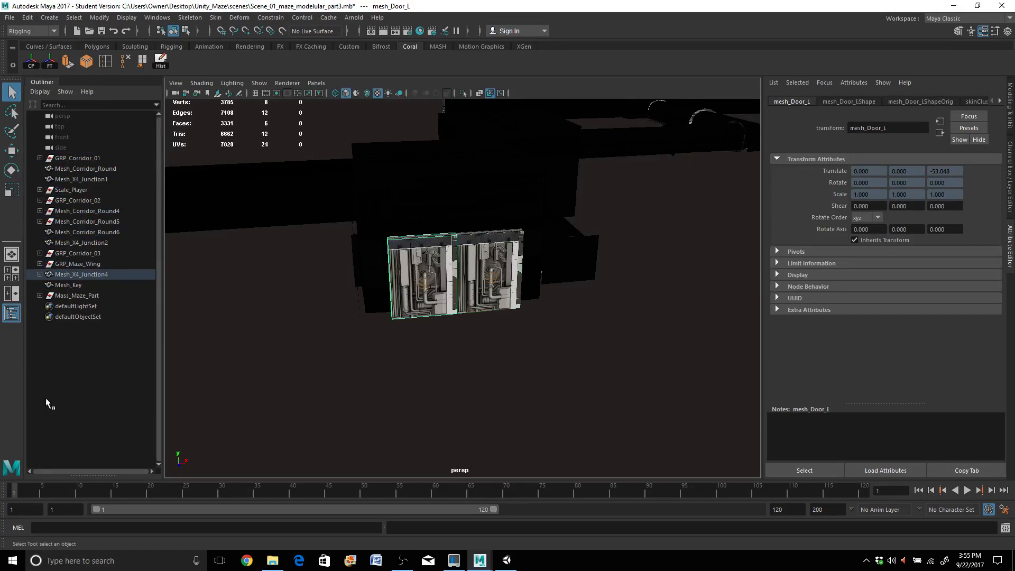
Step: Switch to Unity and place the Maze_Final model in the scene
mouse_move(507, 560)
click(505, 530)
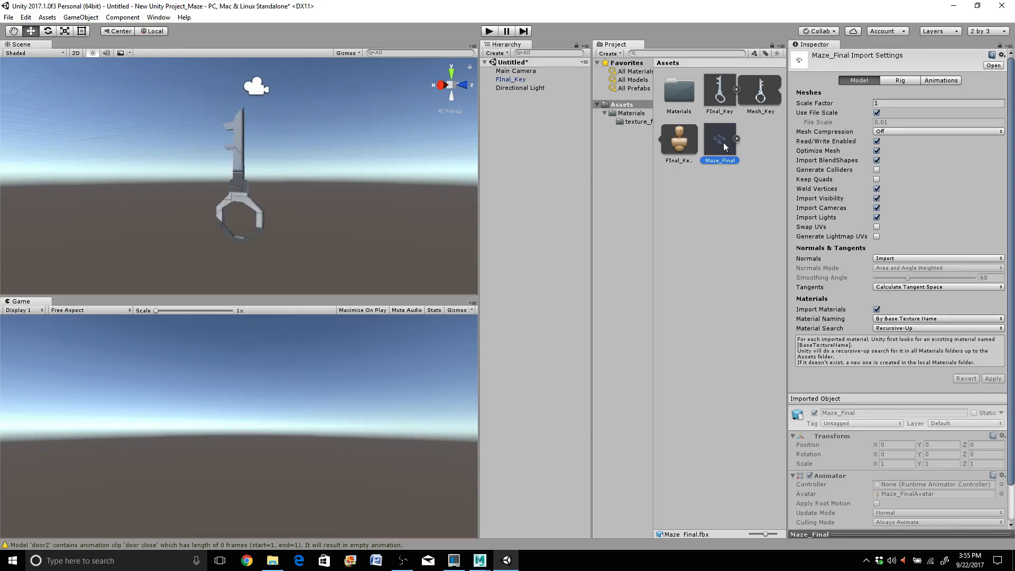
drag(724, 142, 293, 238)
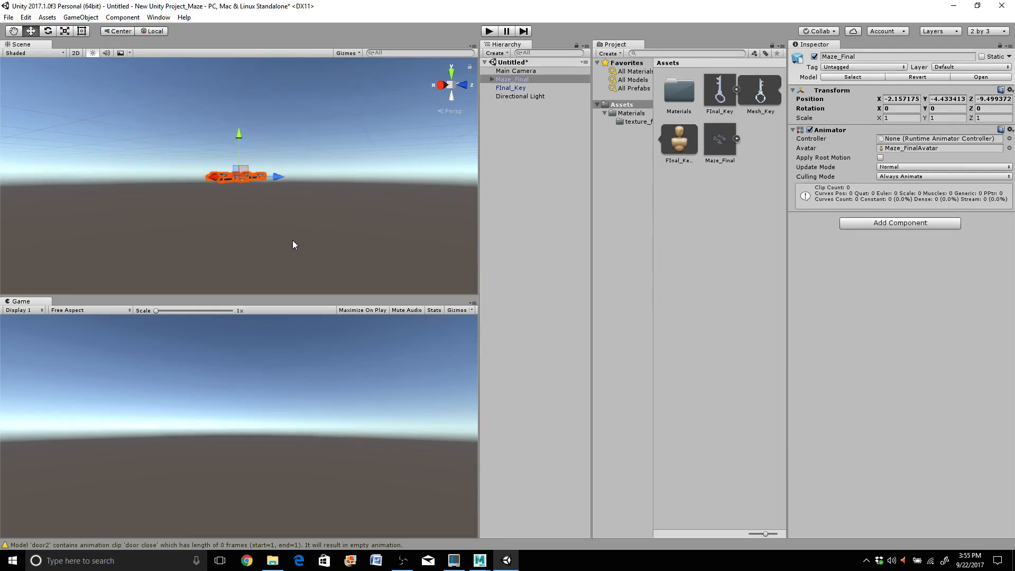
alt+drag(293, 241, 163, 217)
scroll(290, 218, up, 5)
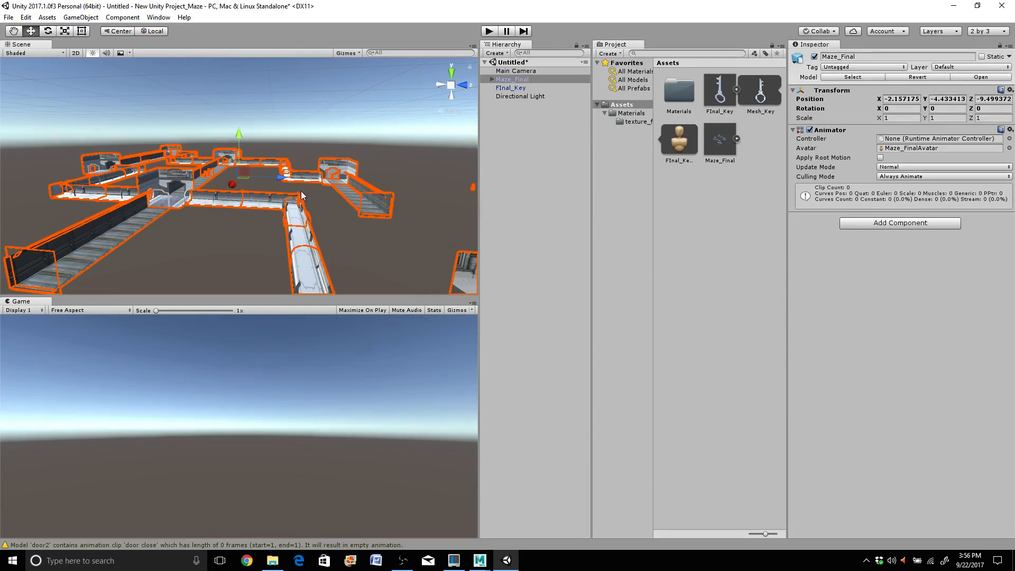
Step: Set the Maze_Final object's scale to 100 on X, Y and Z
scroll(300, 191, down, 10)
scroll(301, 191, up, 10)
click(894, 118)
text(100)
key(Tab)
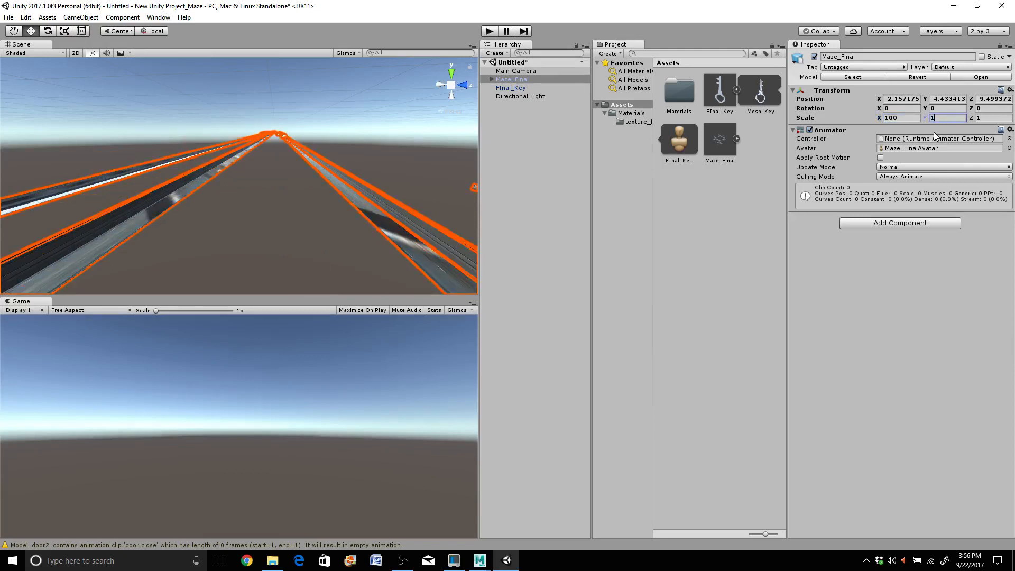
text(100)
key(Tab)
text(100)
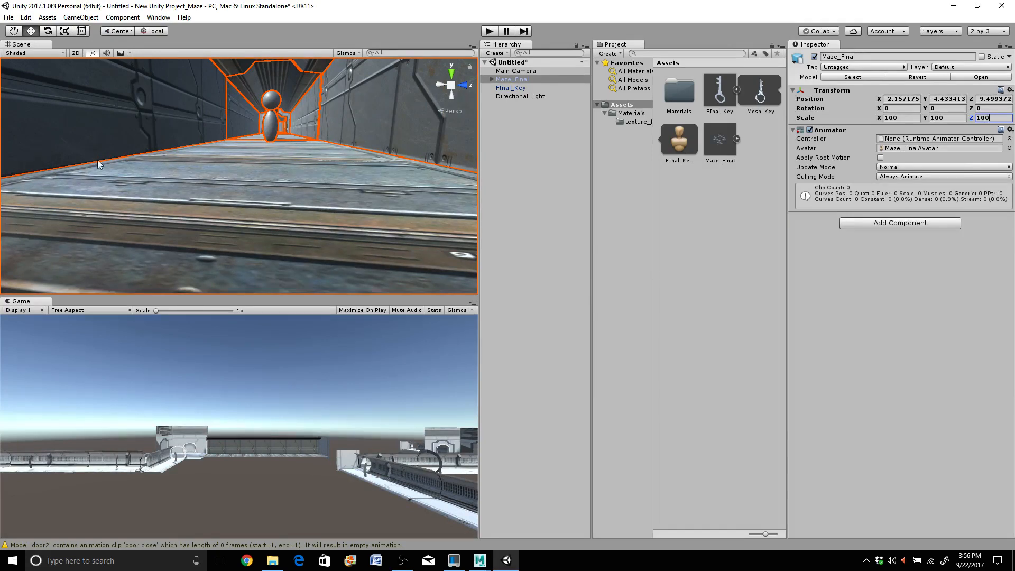
Step: Examine the scaled maze in the scene from inside a corridor, around the junction room and from an overview of all corridors
scroll(242, 180, down, 5)
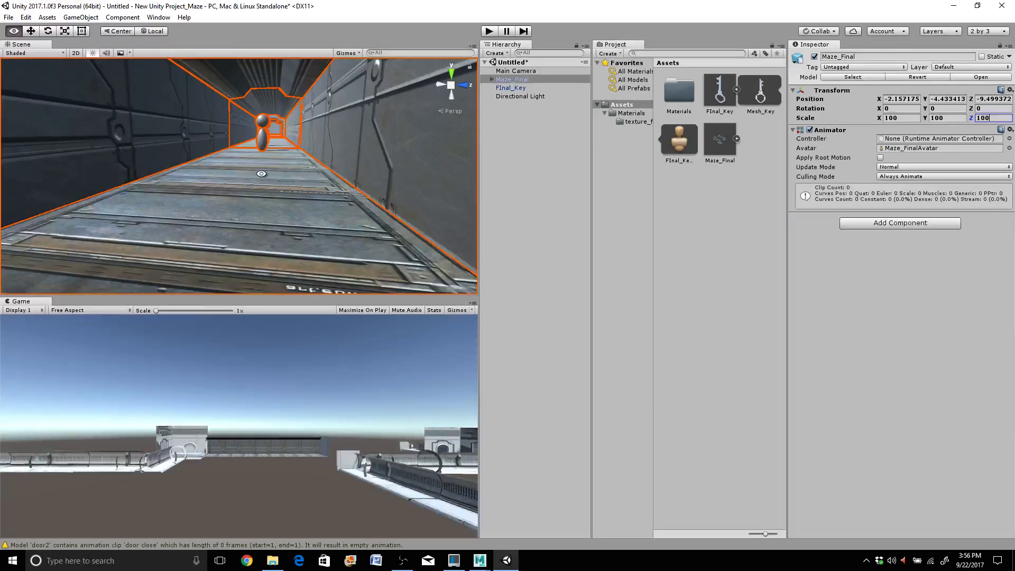
right_drag(261, 173, 283, 182)
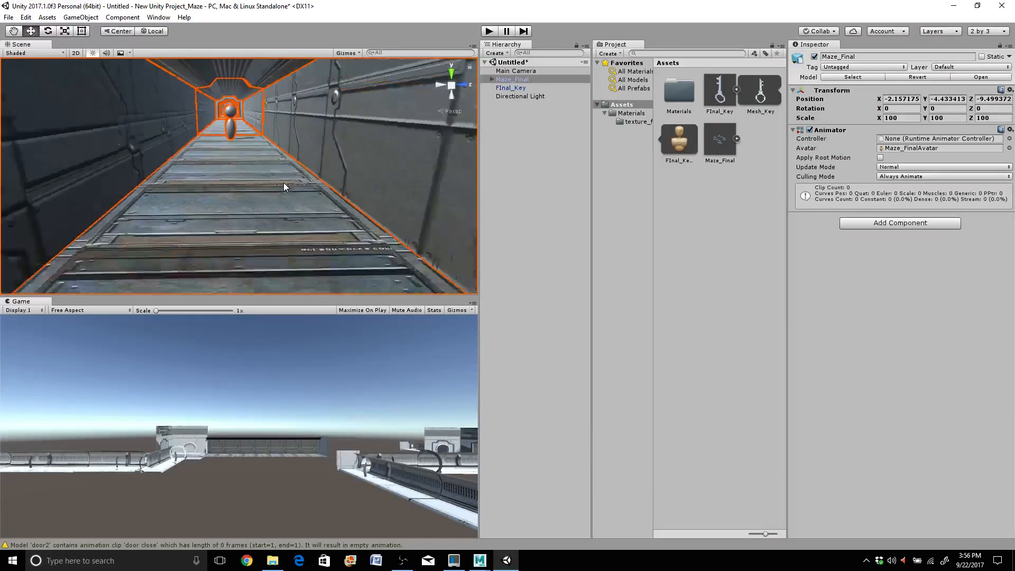
scroll(281, 182, down, 6)
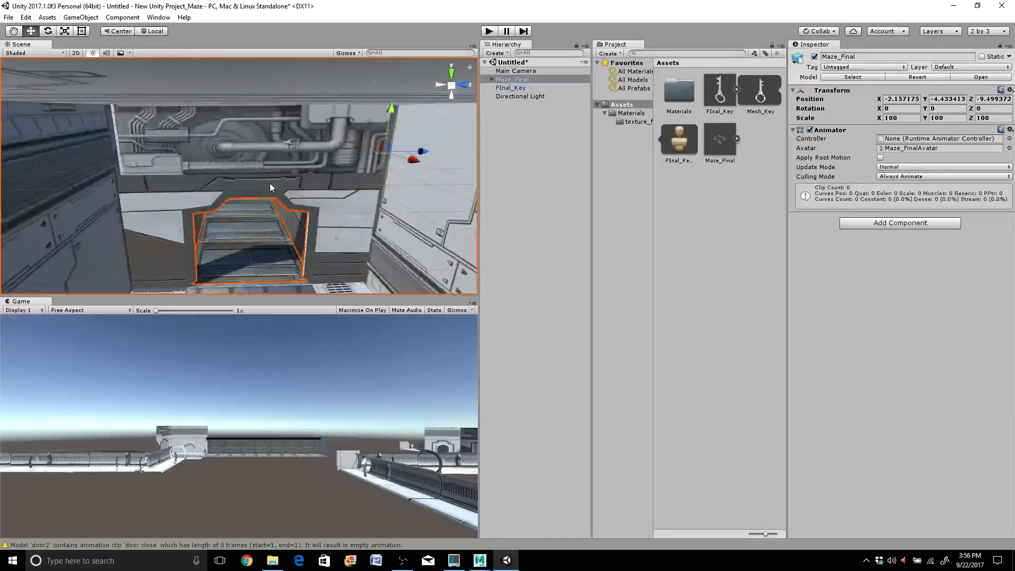
scroll(270, 186, down, 8)
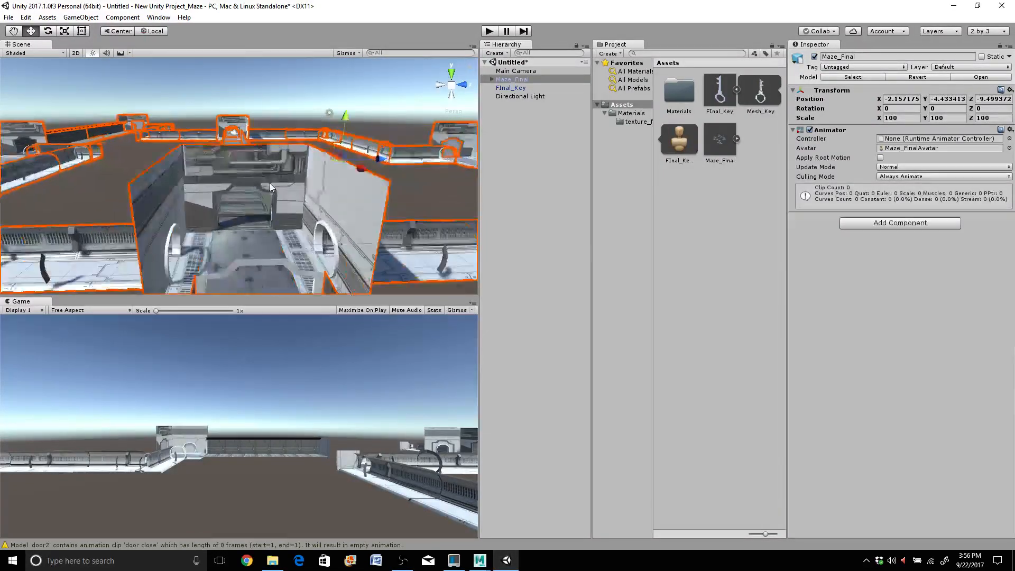
scroll(270, 186, up, 4)
scroll(270, 184, up, 5)
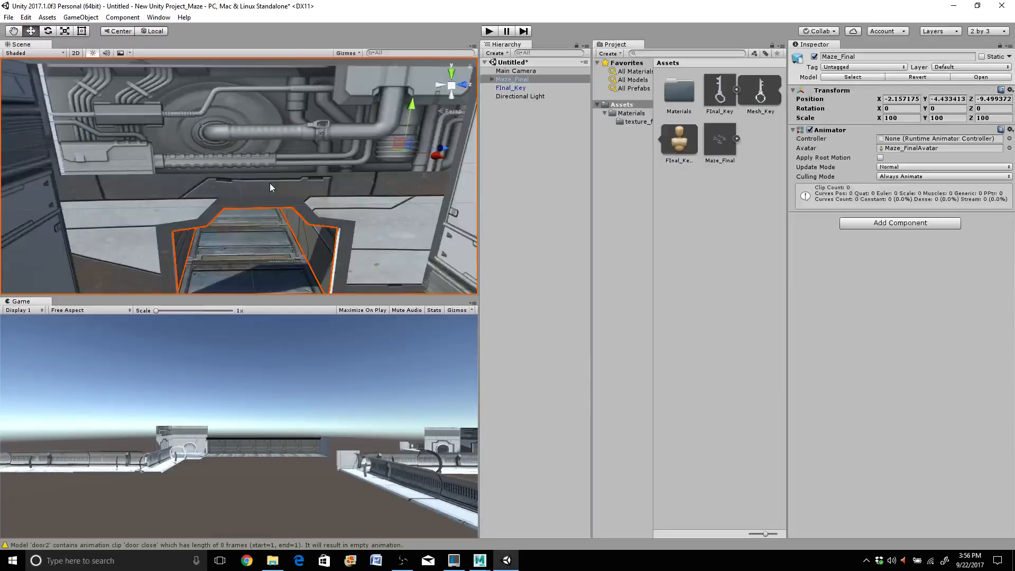
scroll(270, 183, down, 5)
alt+drag(269, 185, 191, 212)
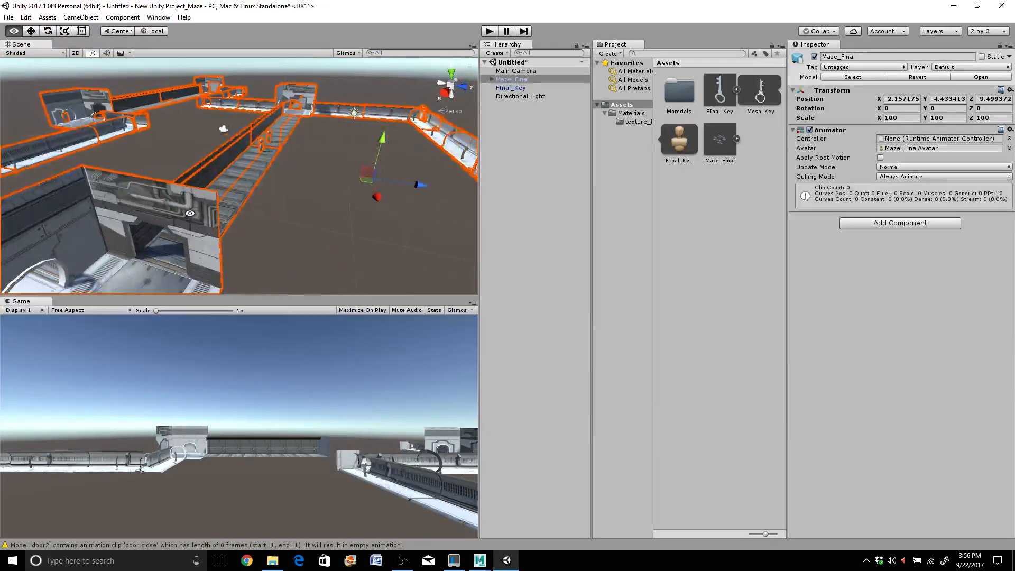
middle_drag(192, 212, 260, 174)
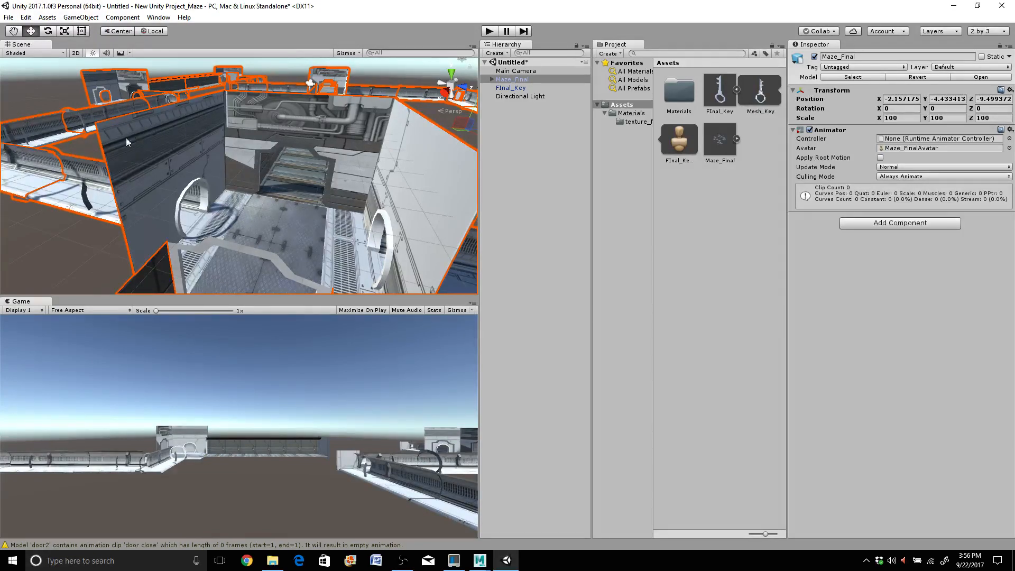
alt+drag(126, 138, 397, 224)
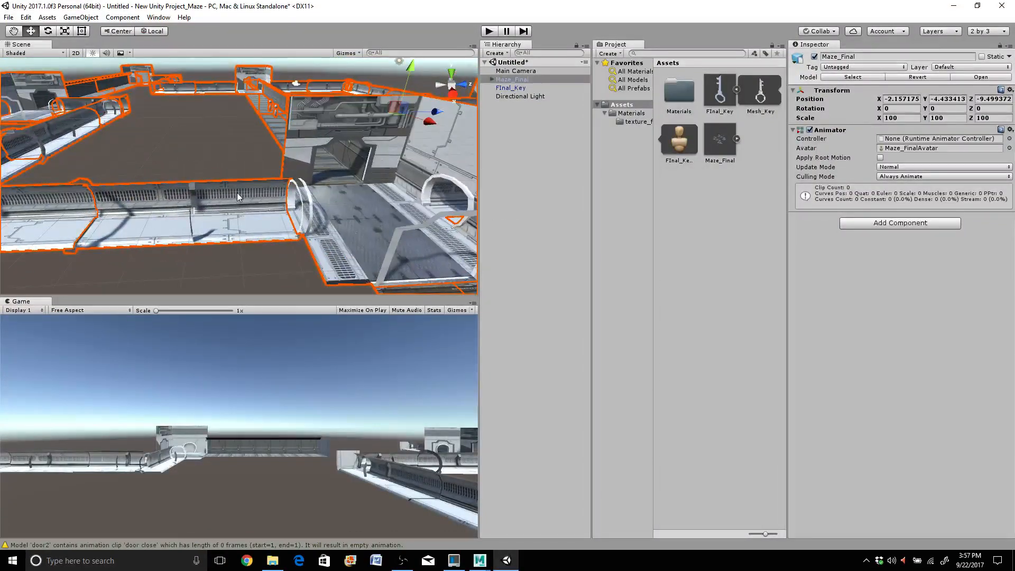
scroll(235, 189, down, 6)
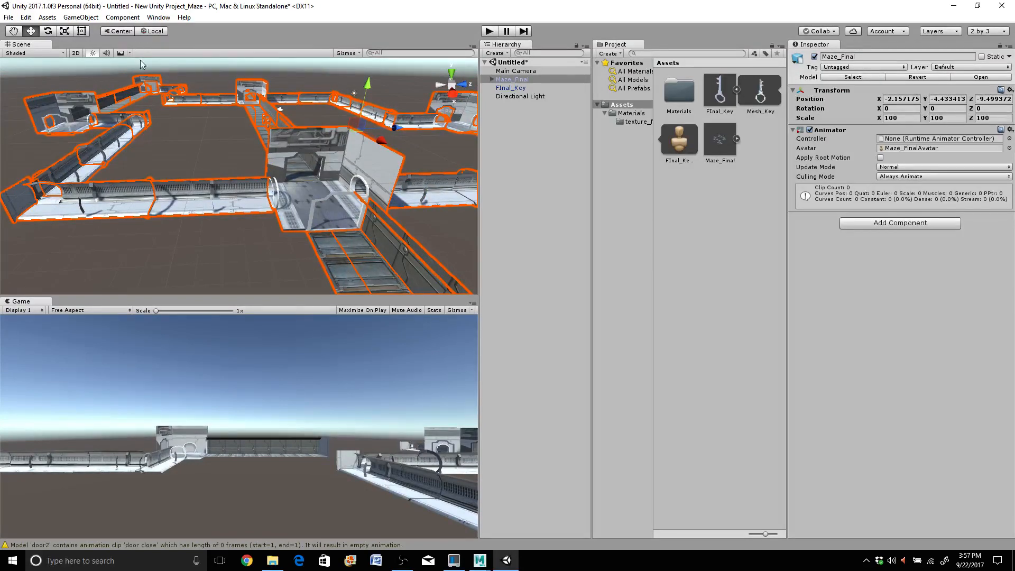
scroll(233, 185, down, 5)
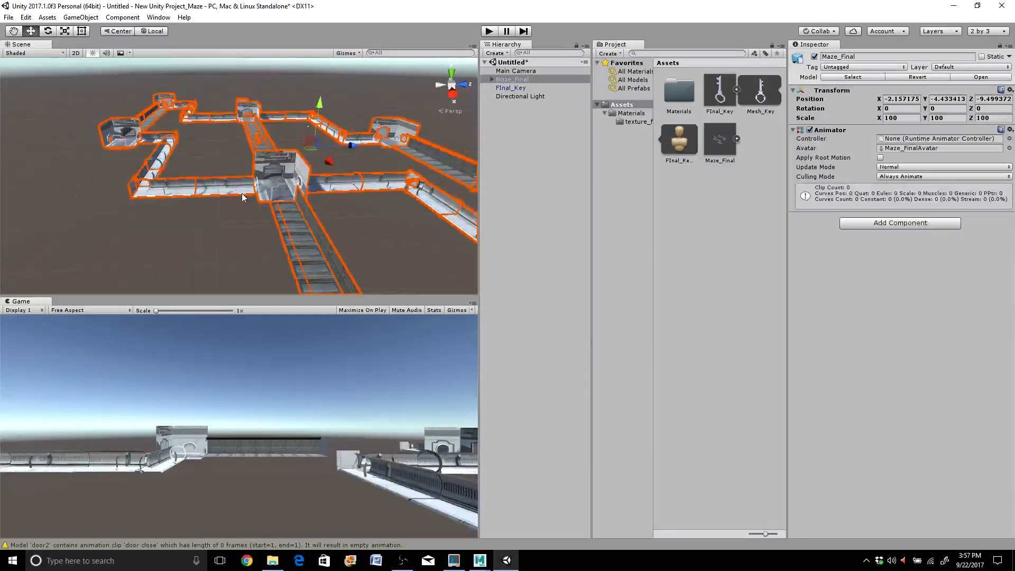
alt+drag(349, 239, 244, 232)
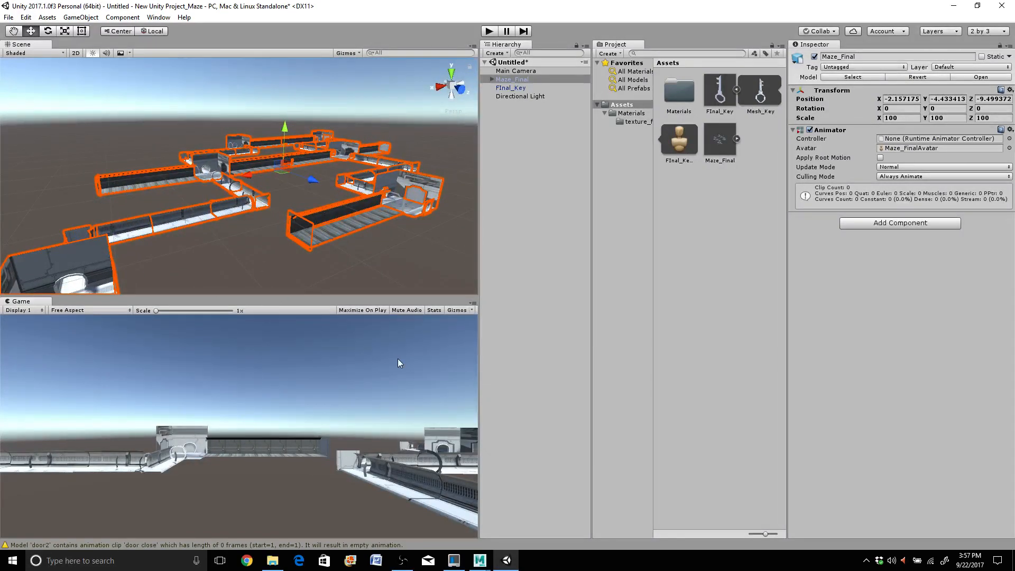
Step: Switch to Maya and select the Mesh_X4_Junction4 junction together with its double doors
scroll(290, 232, up, 2)
scroll(290, 232, down, 2)
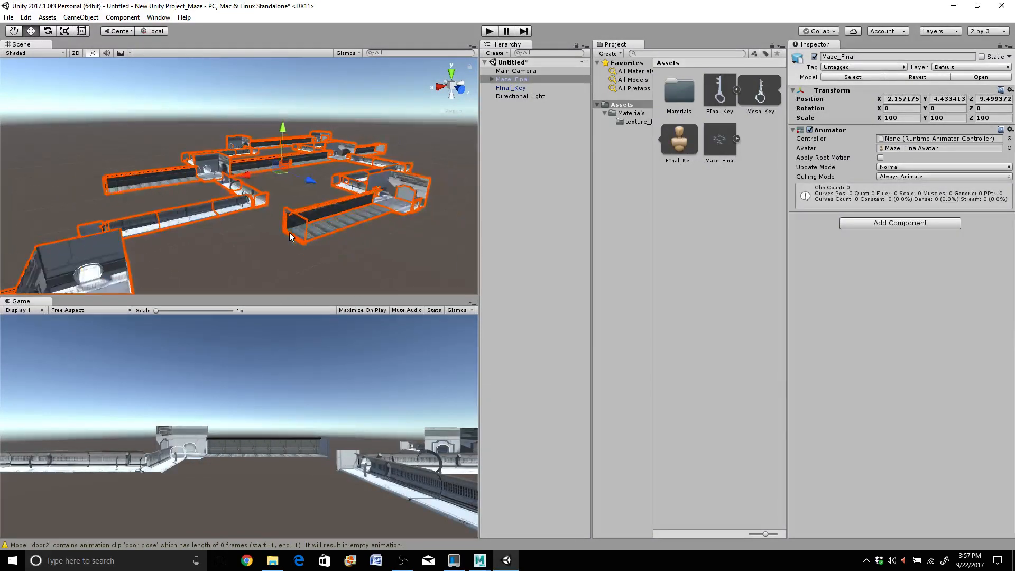
mouse_move(480, 561)
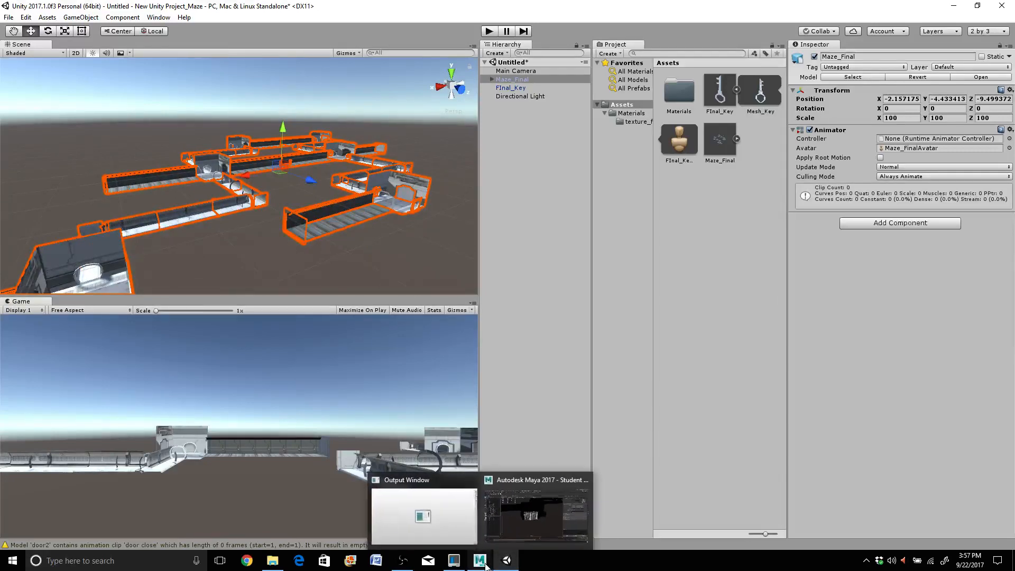
click(504, 529)
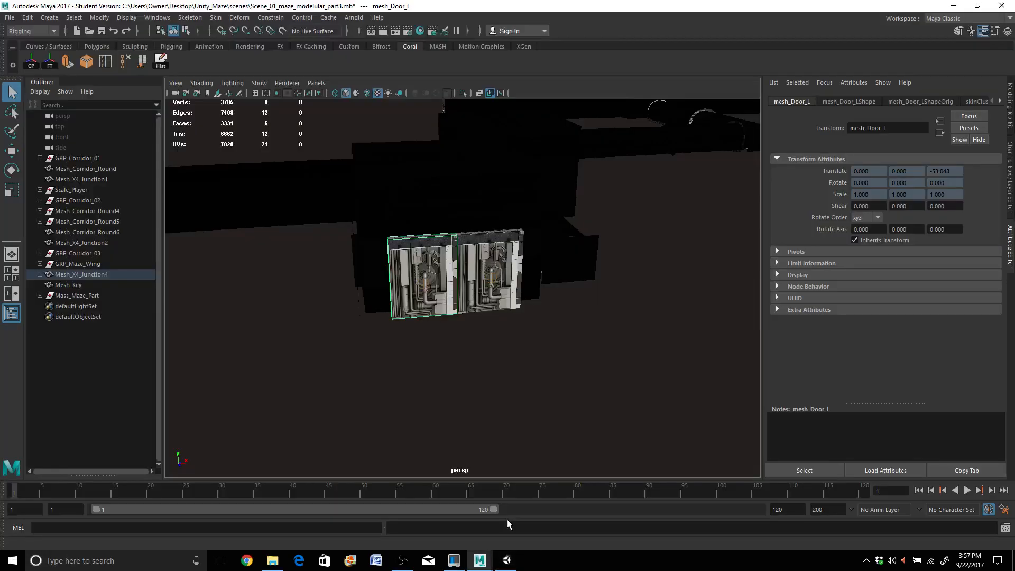
click(70, 275)
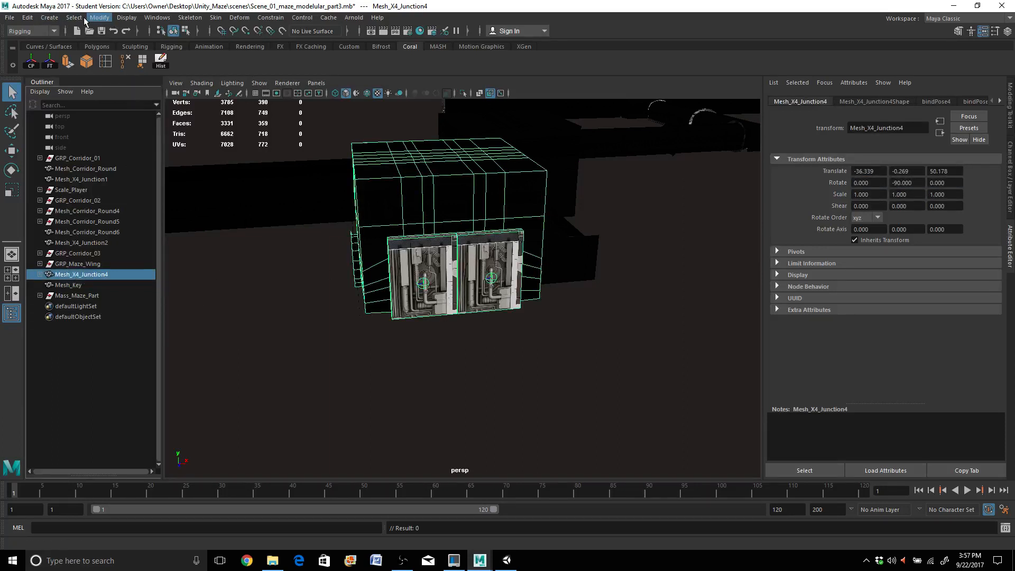
click(10, 21)
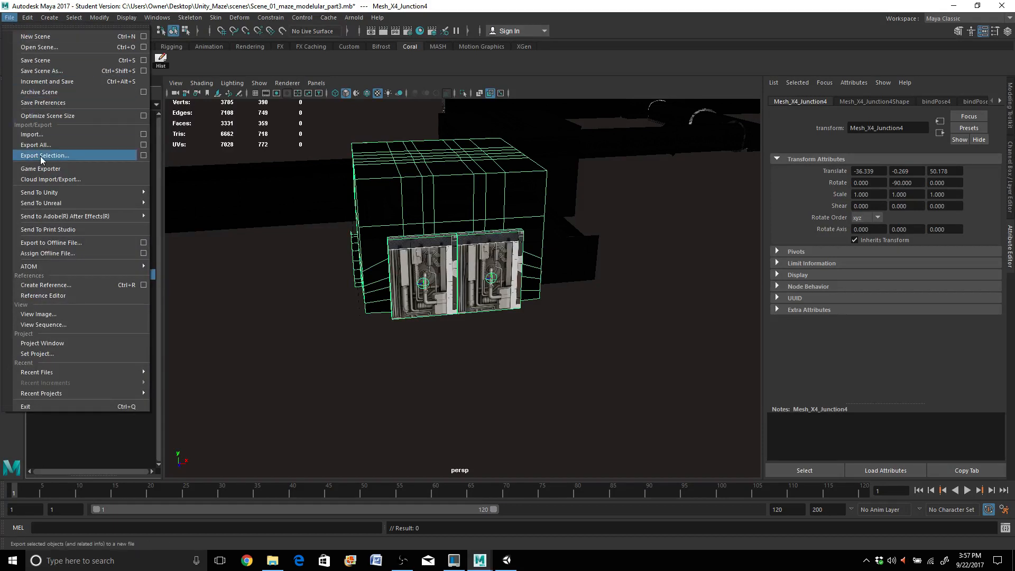
click(144, 156)
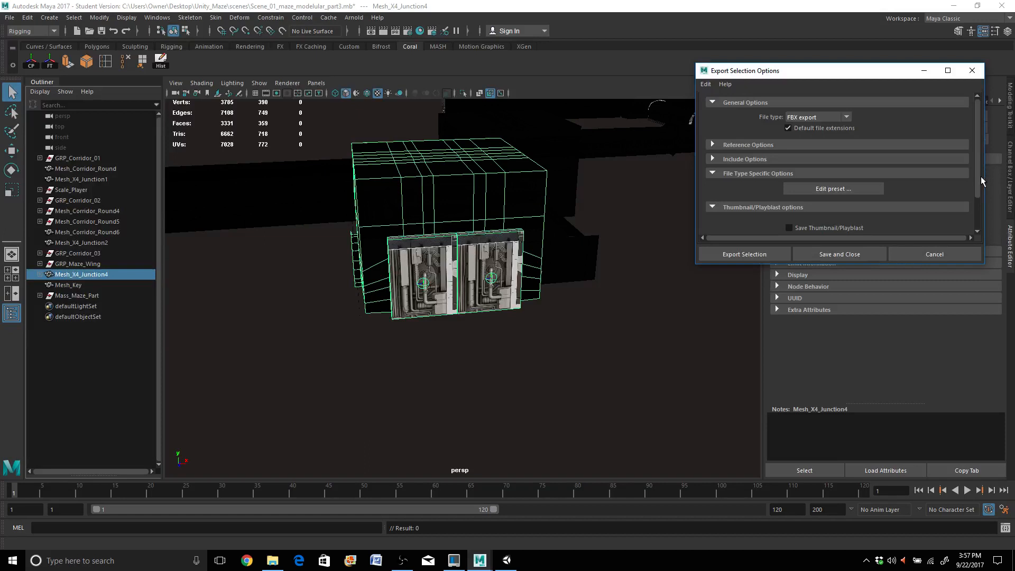
drag(976, 176, 981, 150)
click(714, 145)
click(712, 219)
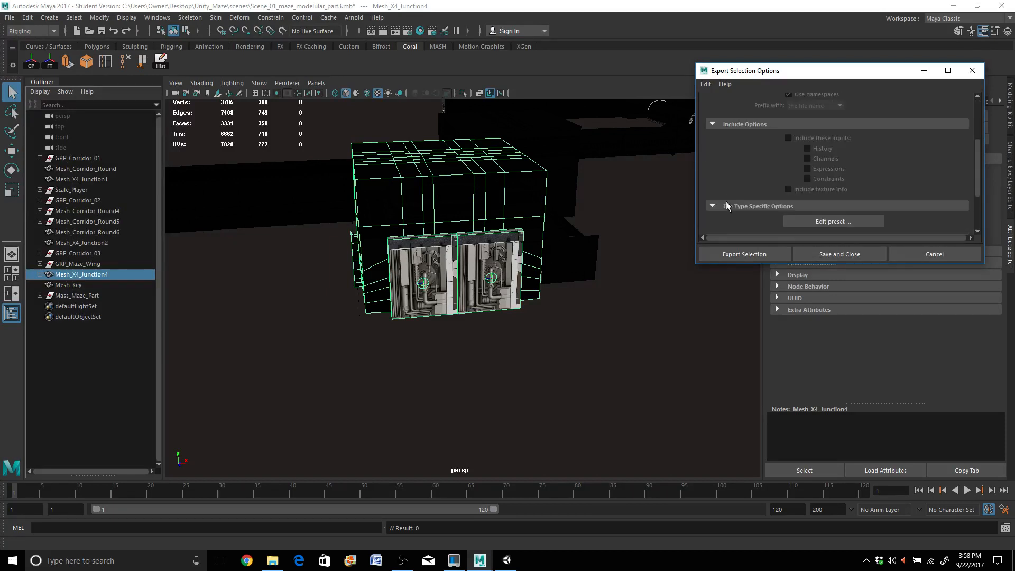
scroll(726, 202, down, 3)
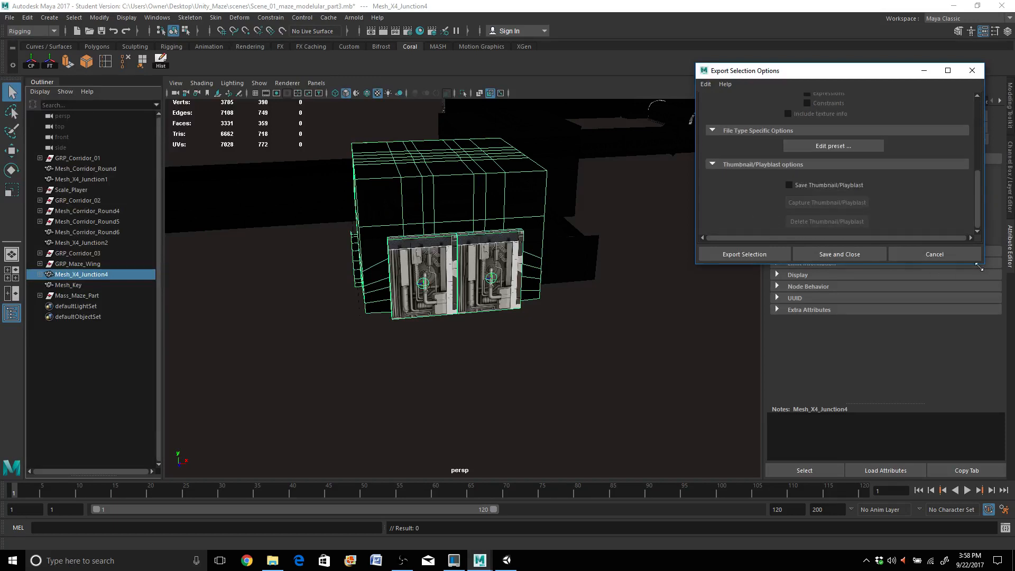
click(957, 255)
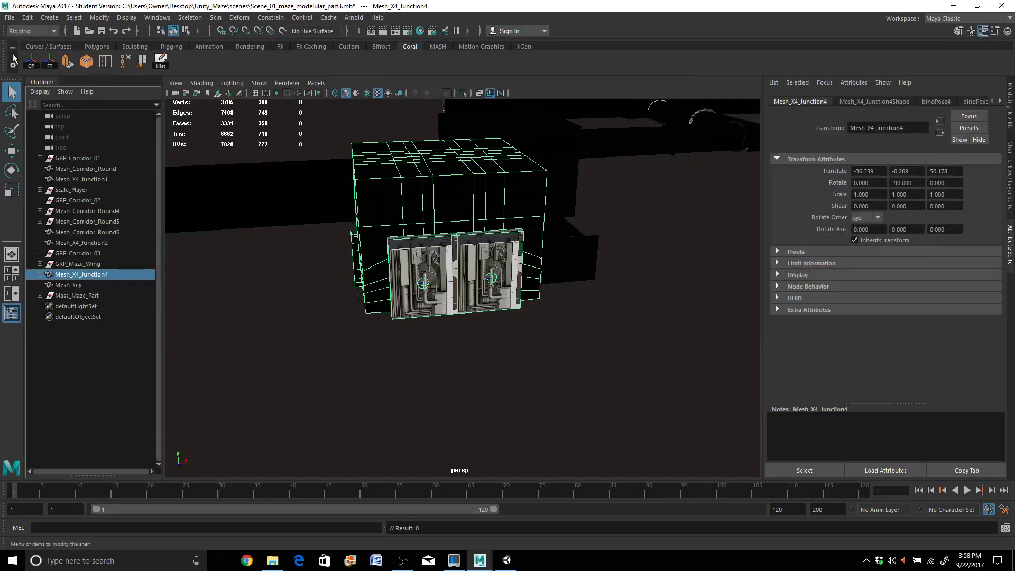
click(10, 17)
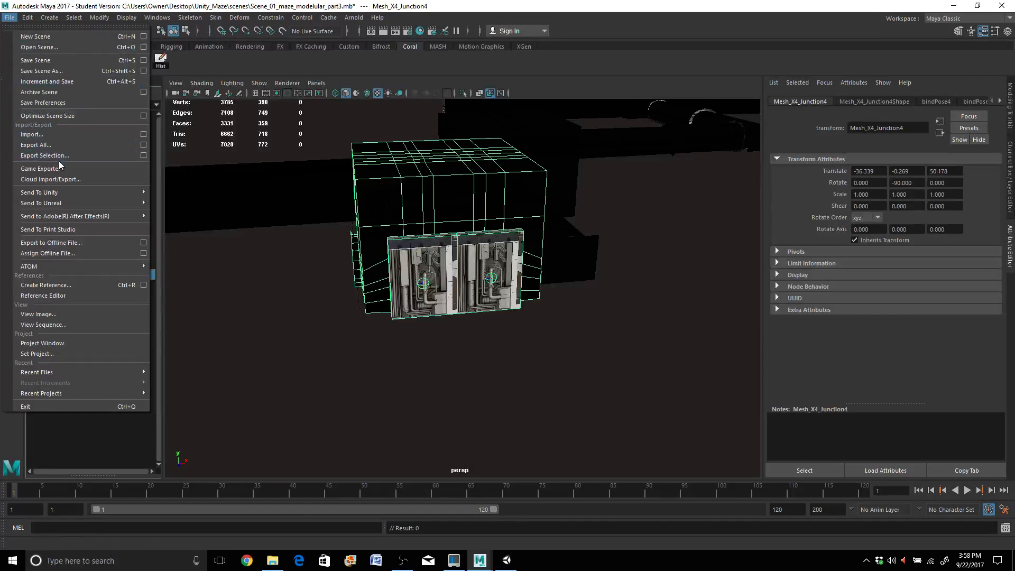
click(144, 156)
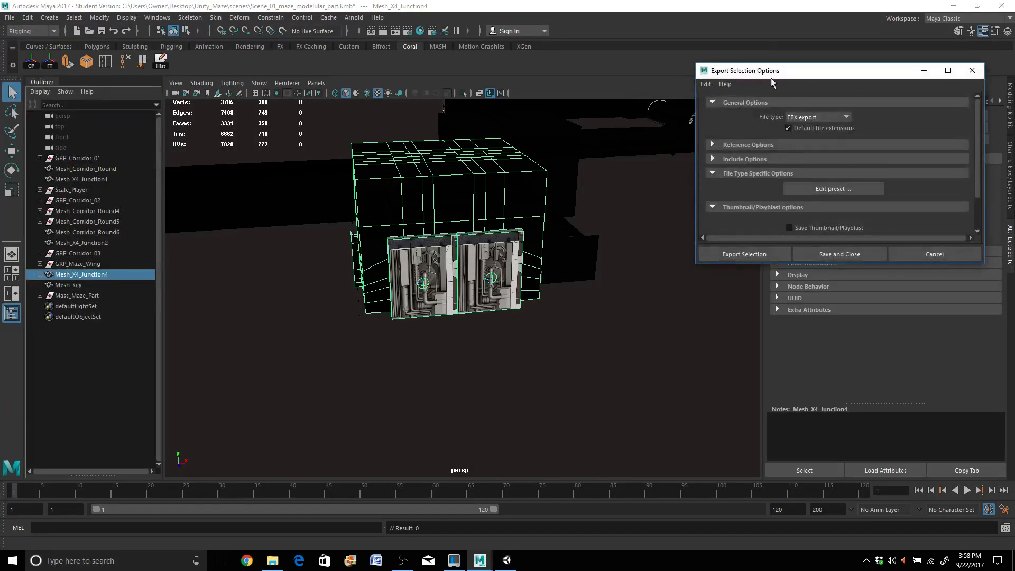
drag(695, 117, 462, 117)
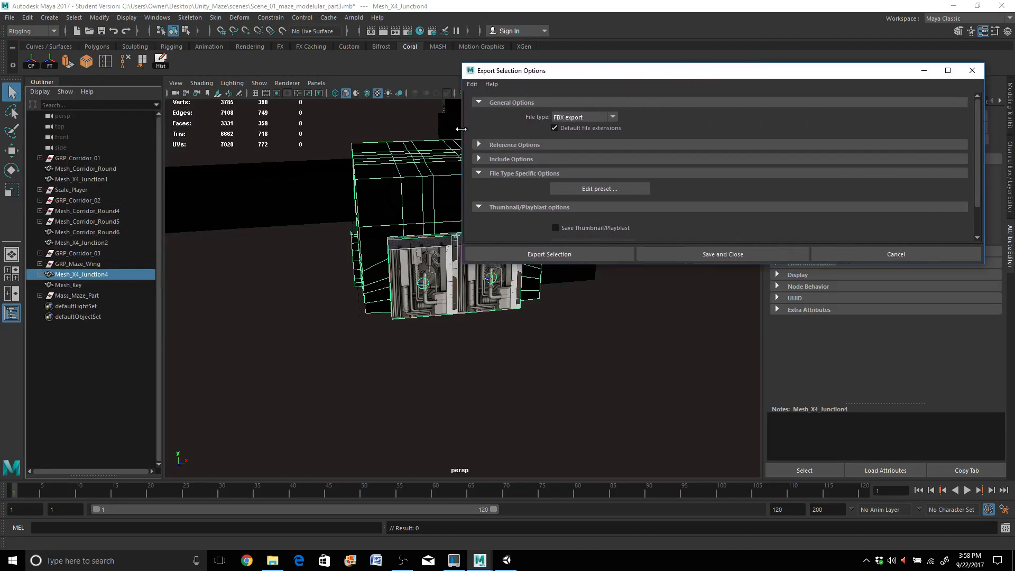
scroll(971, 214, down, 2)
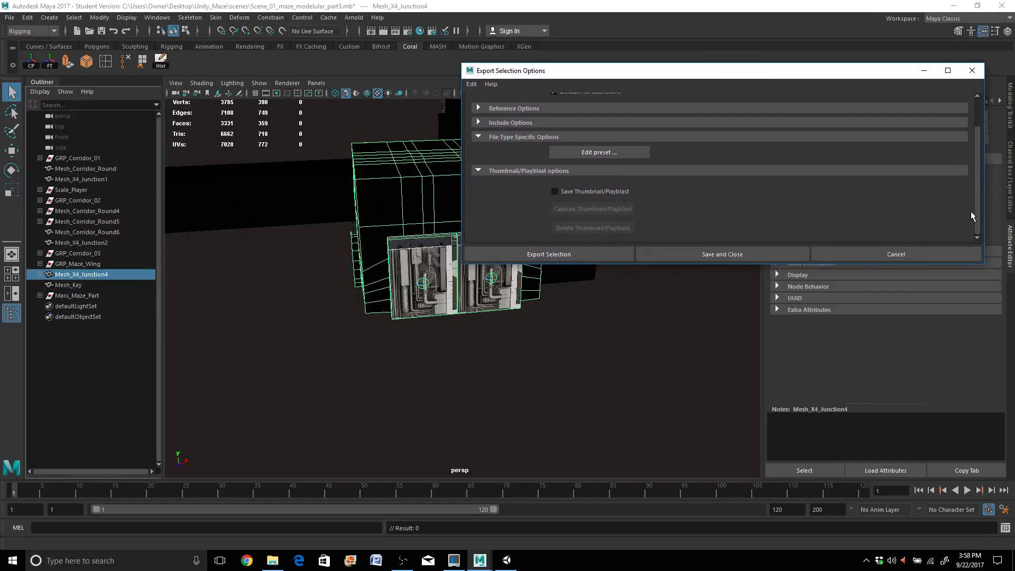
scroll(970, 200, up, 2)
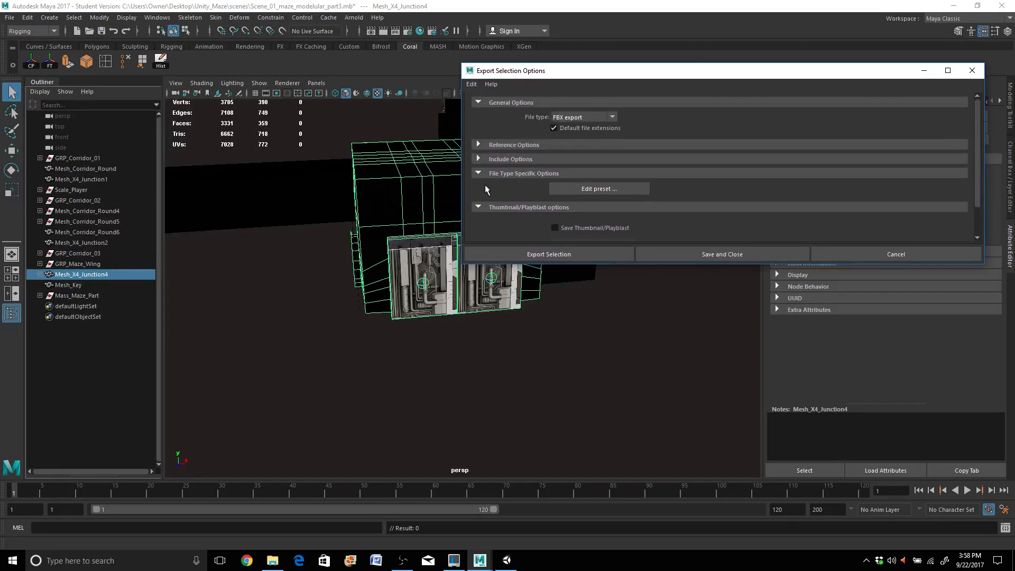
click(480, 159)
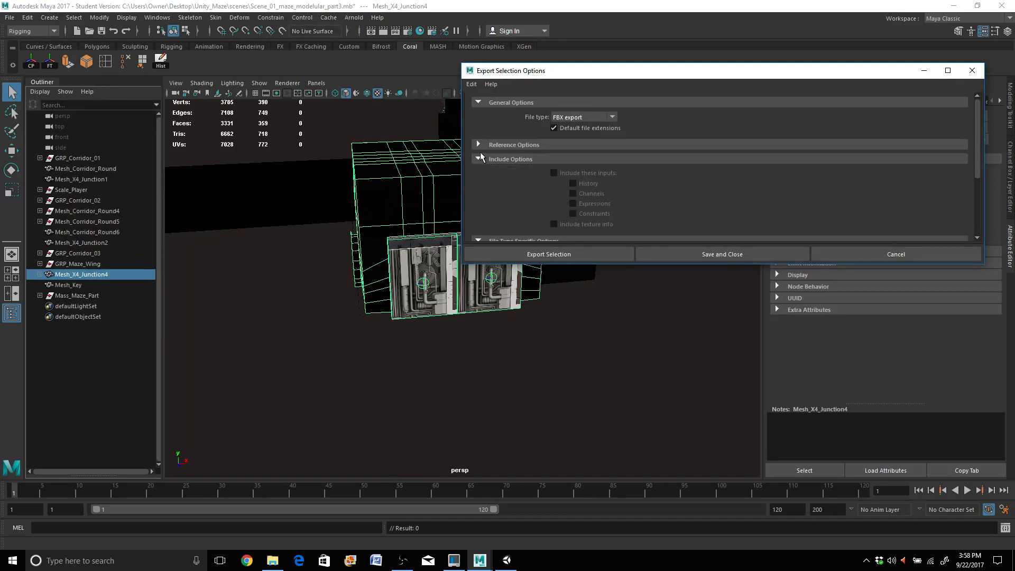
click(480, 148)
scroll(528, 167, down, 3)
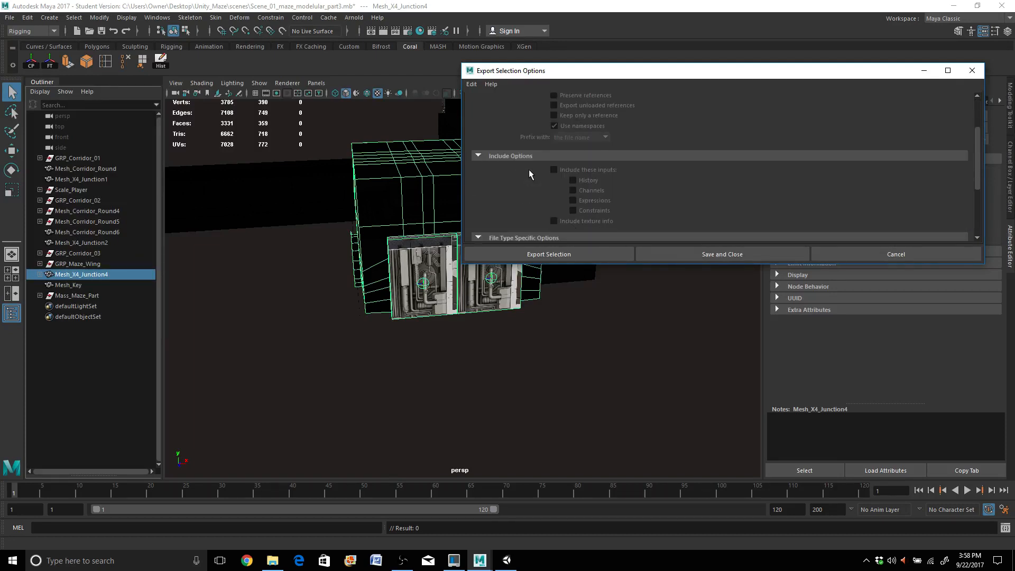
scroll(529, 172, down, 5)
scroll(528, 174, up, 9)
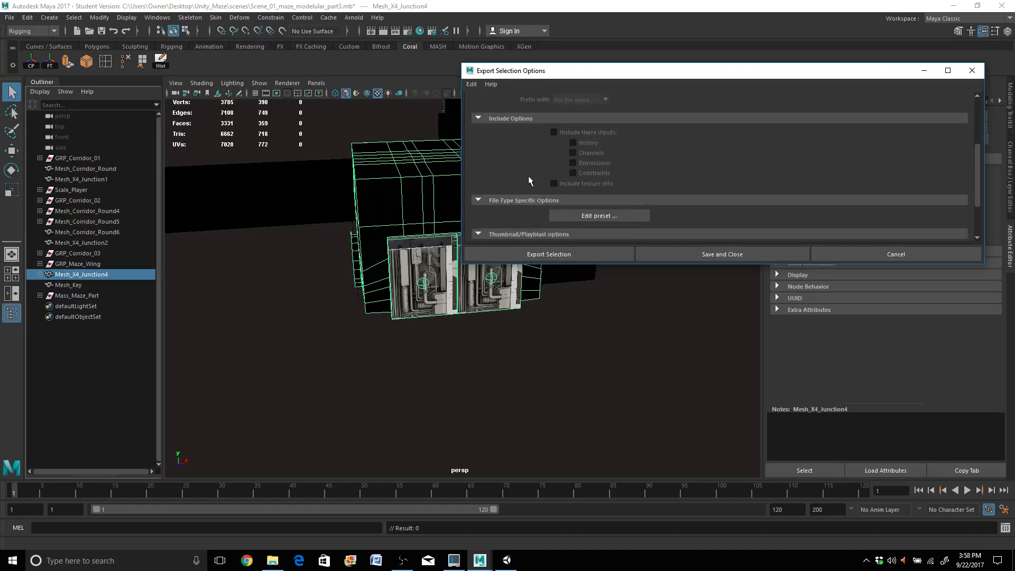
click(855, 259)
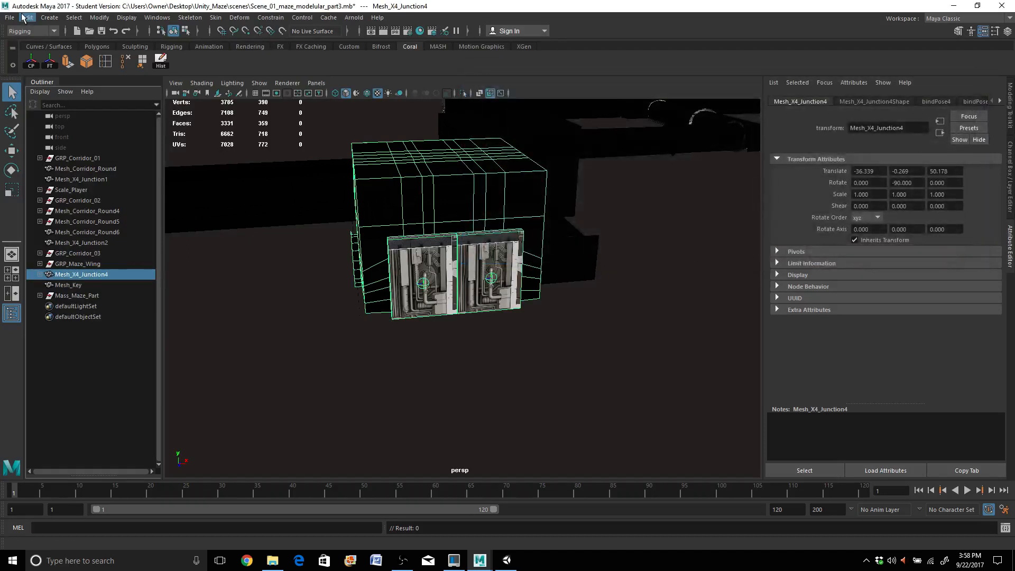
Step: Start an FBX export of the selected junction and set the Bake Animation end frame to 50
click(11, 18)
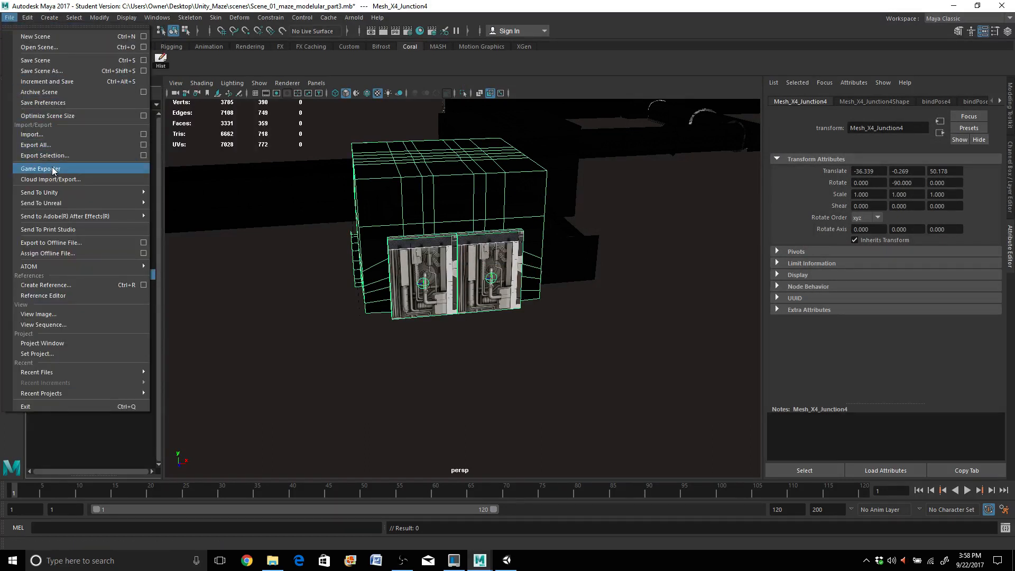
click(115, 154)
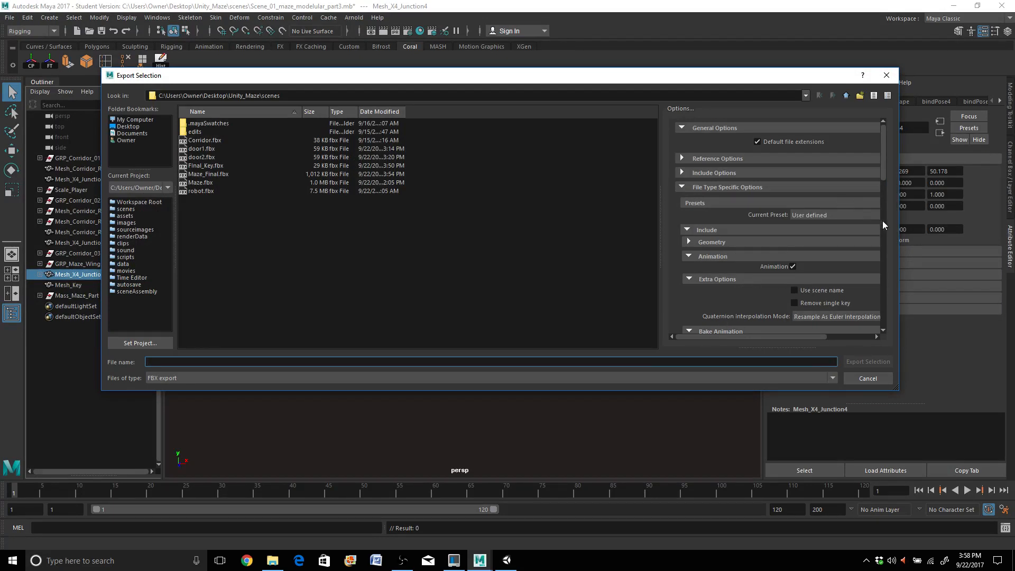
drag(898, 221, 980, 222)
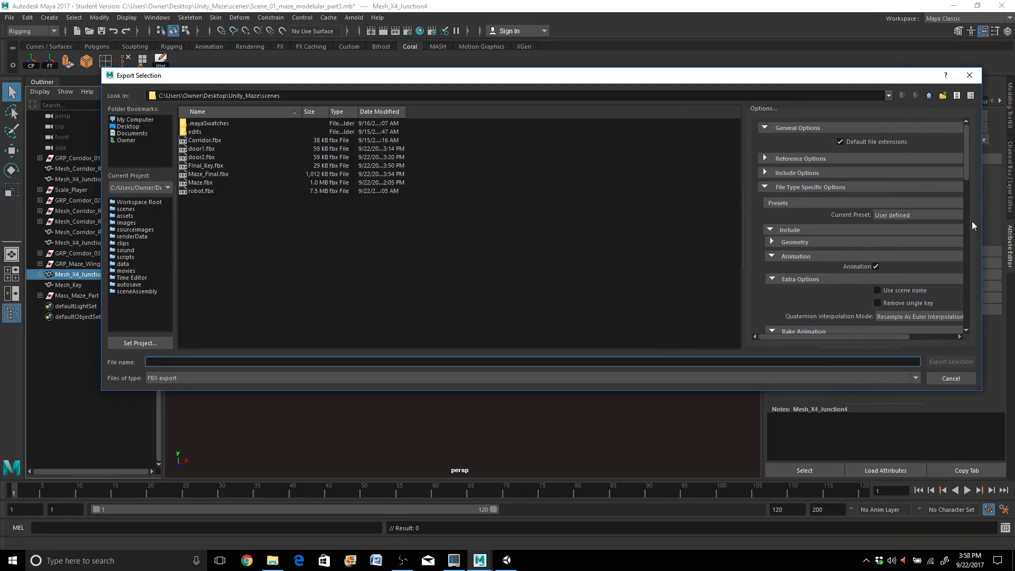
drag(744, 261, 650, 248)
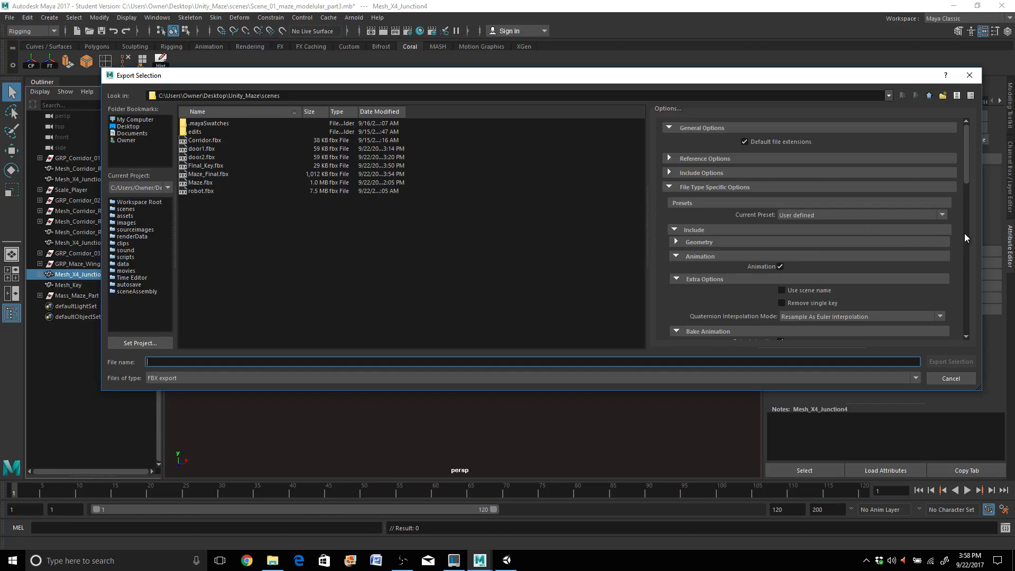
drag(966, 182, 965, 212)
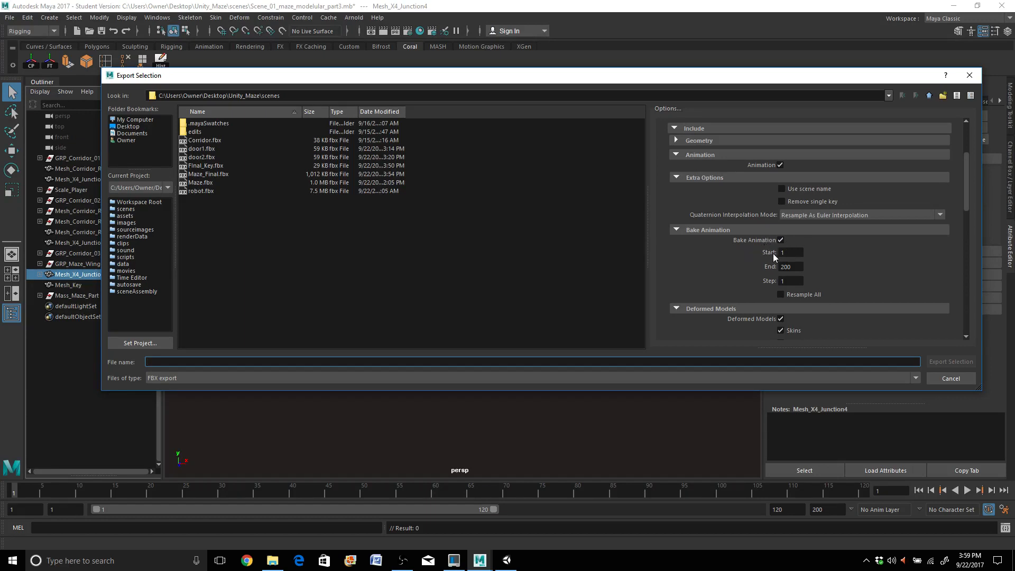
drag(801, 267, 753, 265)
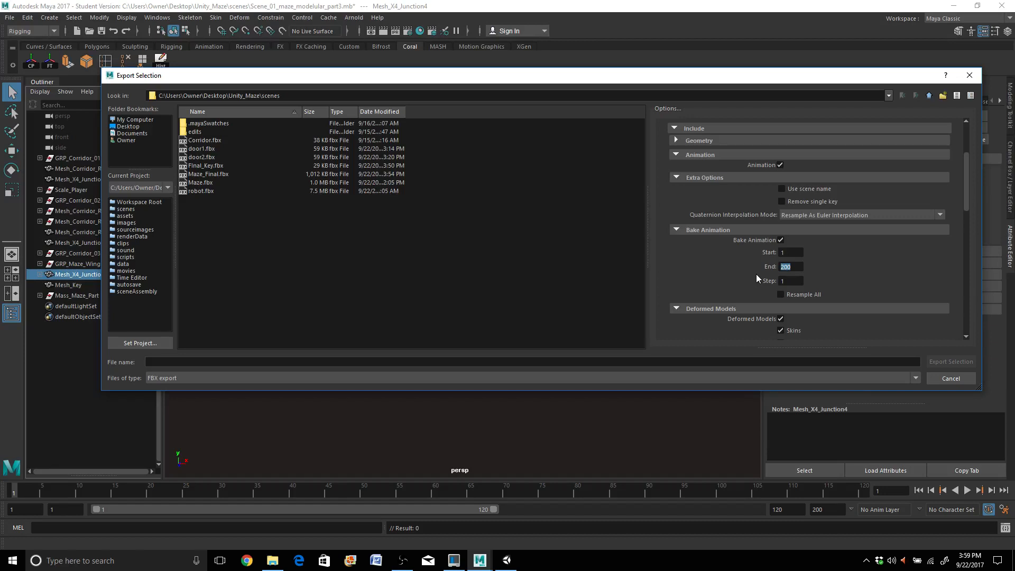
text(50)
Step: Name the export file exit and export the selected junction into the Unity_Maze scenes folder
click(174, 363)
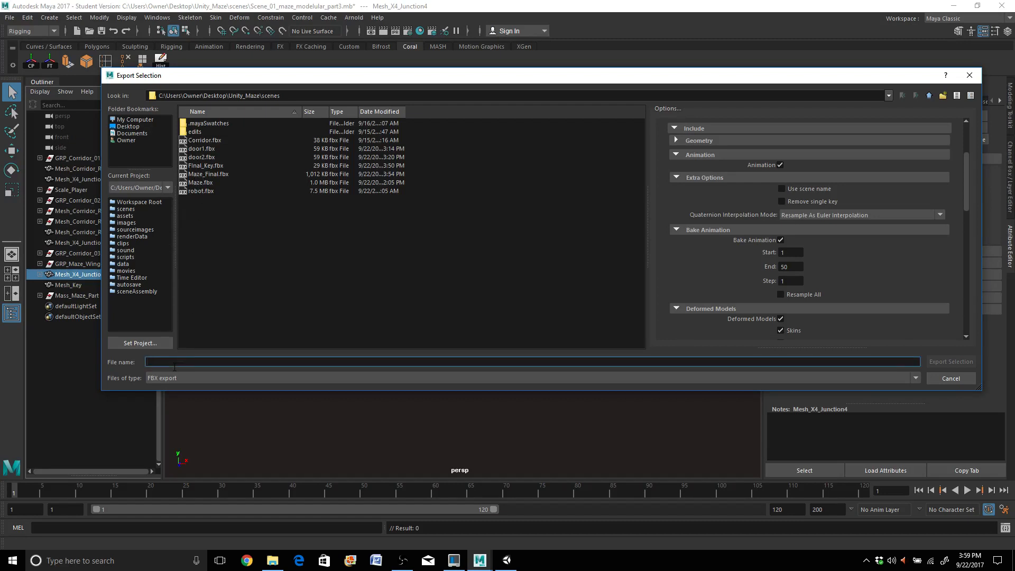
text(exit)
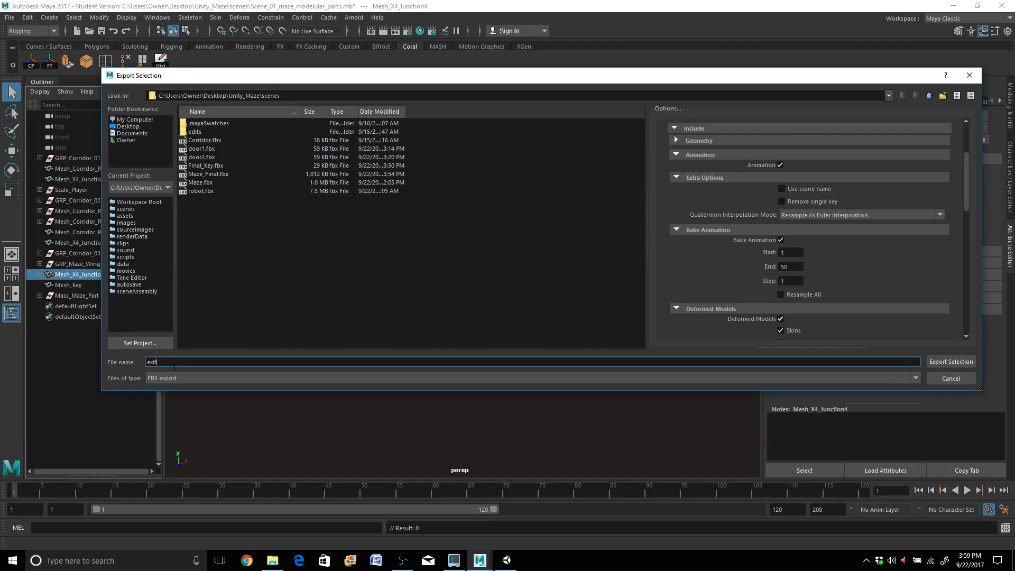
click(940, 363)
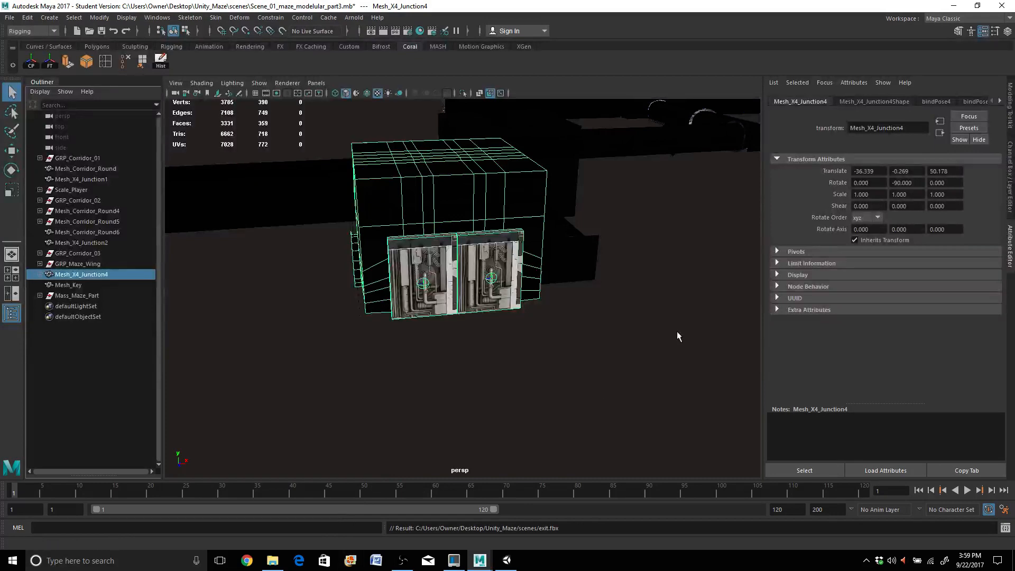
Step: Switch to Unity and import exit.fbx from the Unity_Maze scenes folder as a new asset
mouse_move(506, 560)
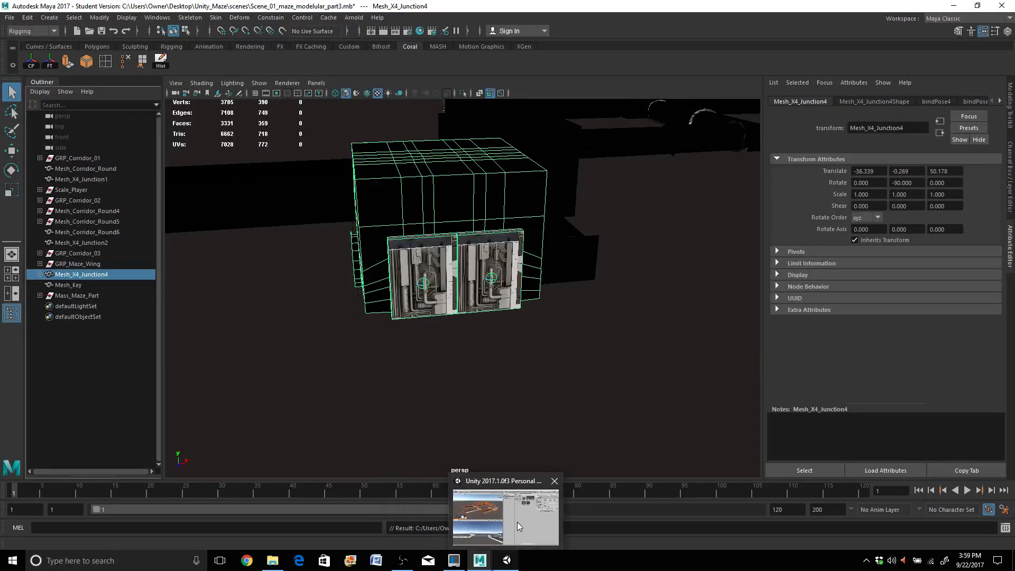
click(499, 484)
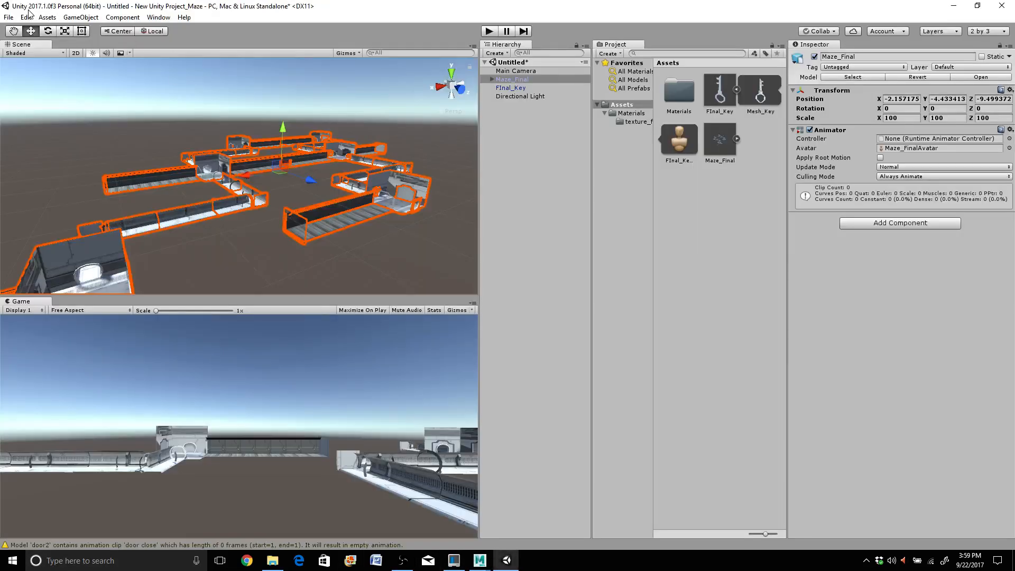
click(47, 17)
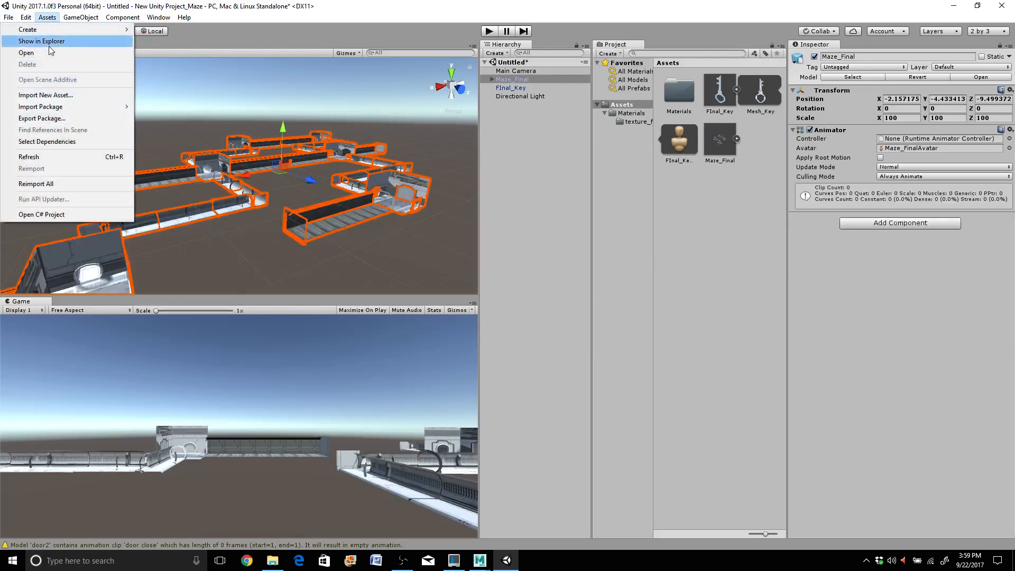
click(61, 94)
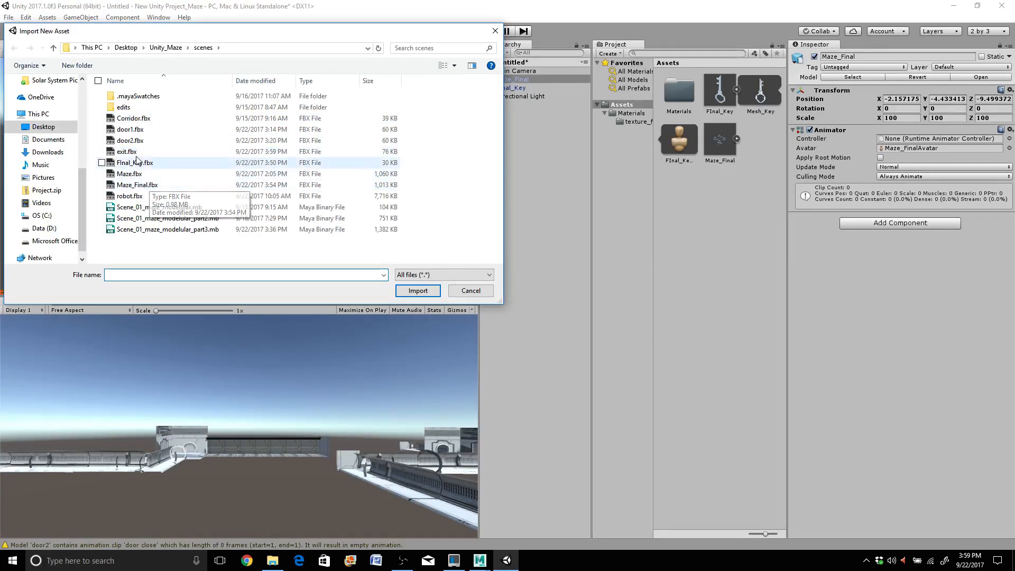
click(135, 151)
click(418, 291)
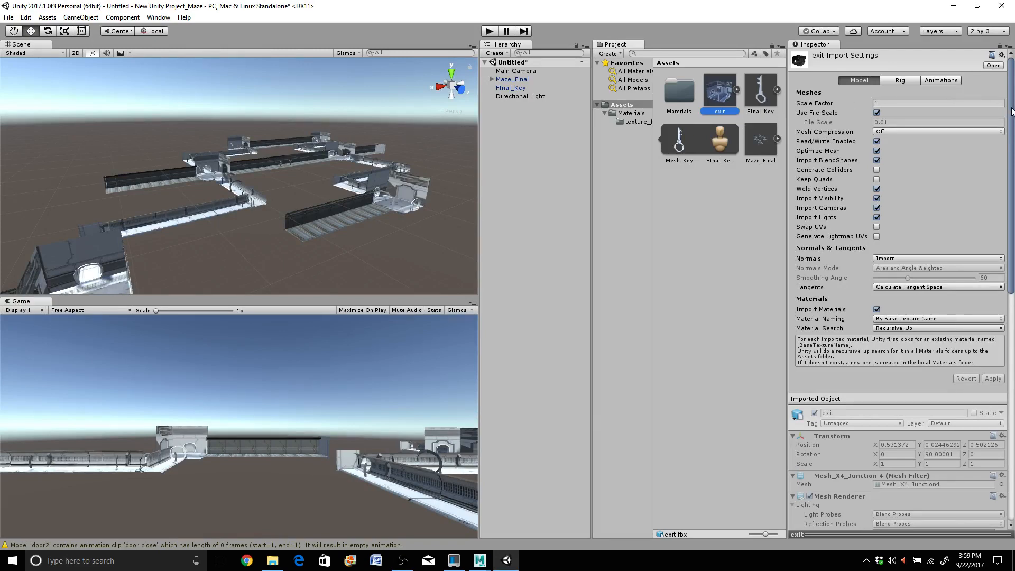
Step: Rename the exit model's animation clip to Door_Open, clamp its range to end at about frame 19.5, and apply
mouse_move(1011, 113)
mouse_down()
mouse_move(996, 257)
mouse_move(1004, 111)
mouse_up()
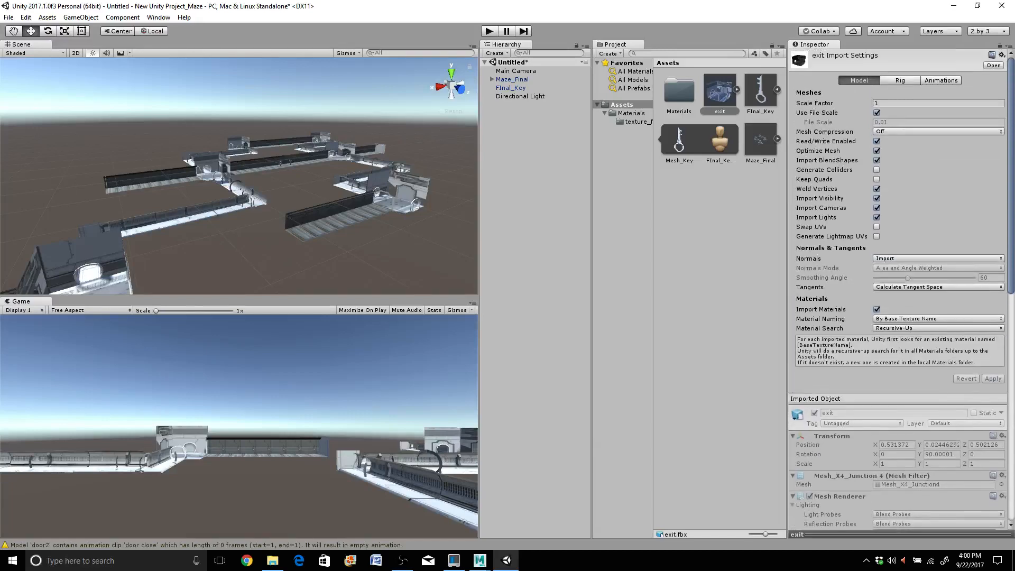
click(948, 81)
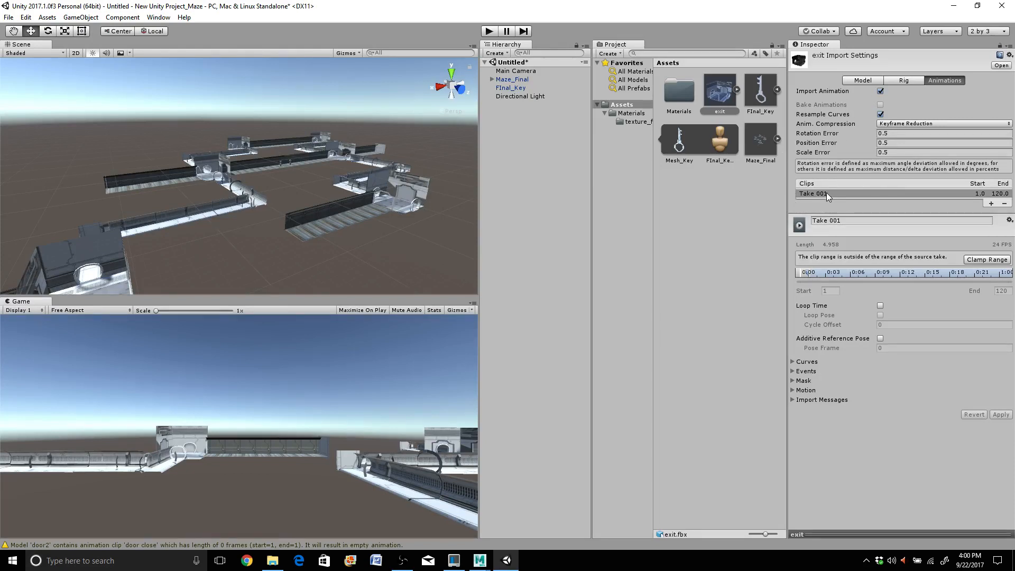
click(812, 222)
drag(811, 221, 808, 220)
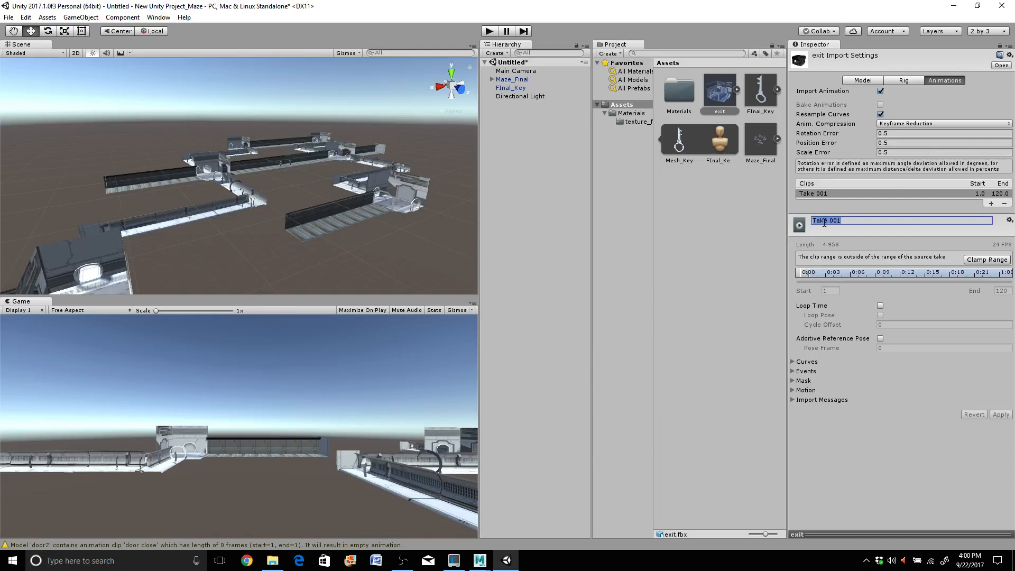
text(Door_Open)
click(975, 260)
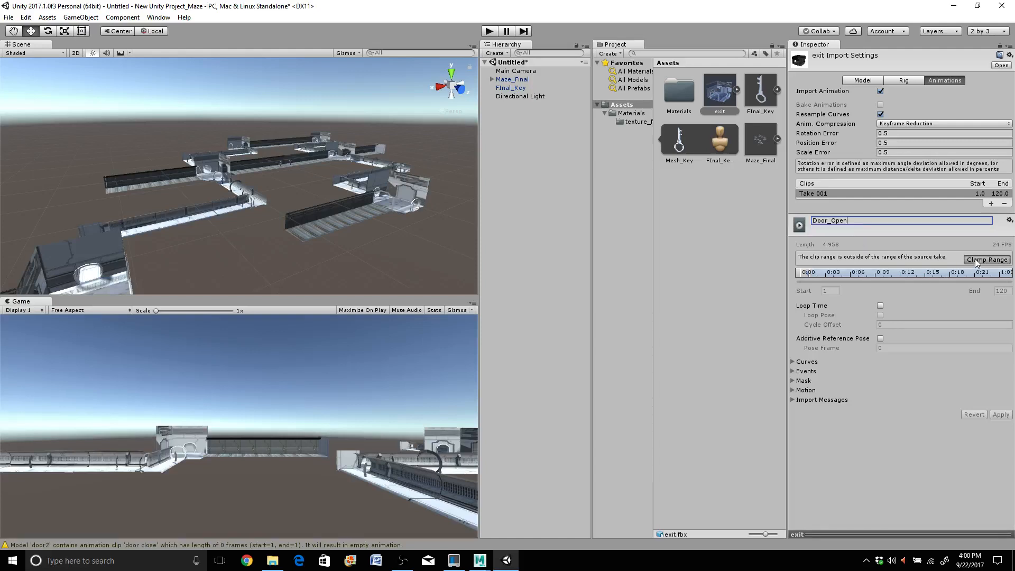
drag(1009, 254, 963, 263)
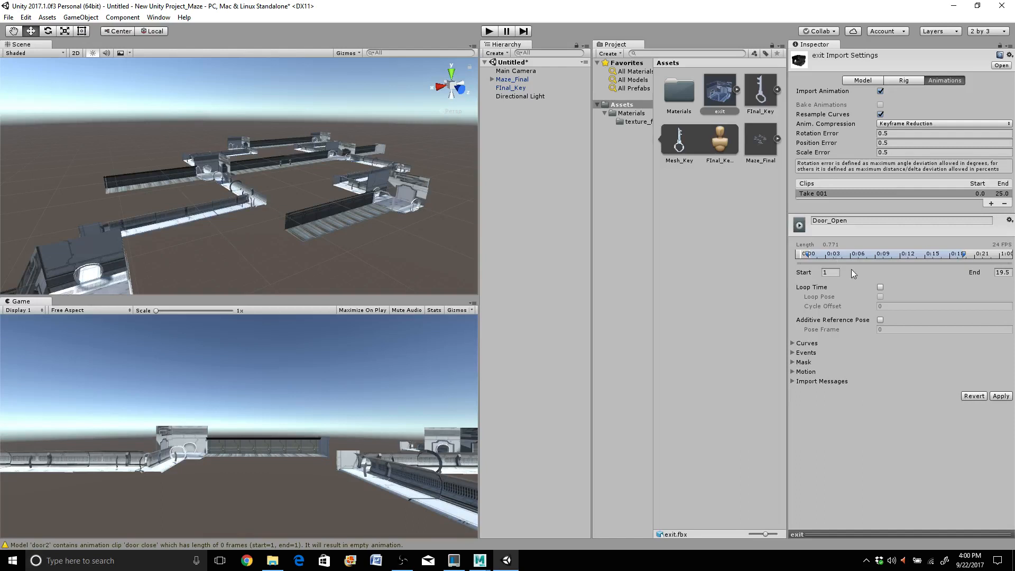
click(998, 398)
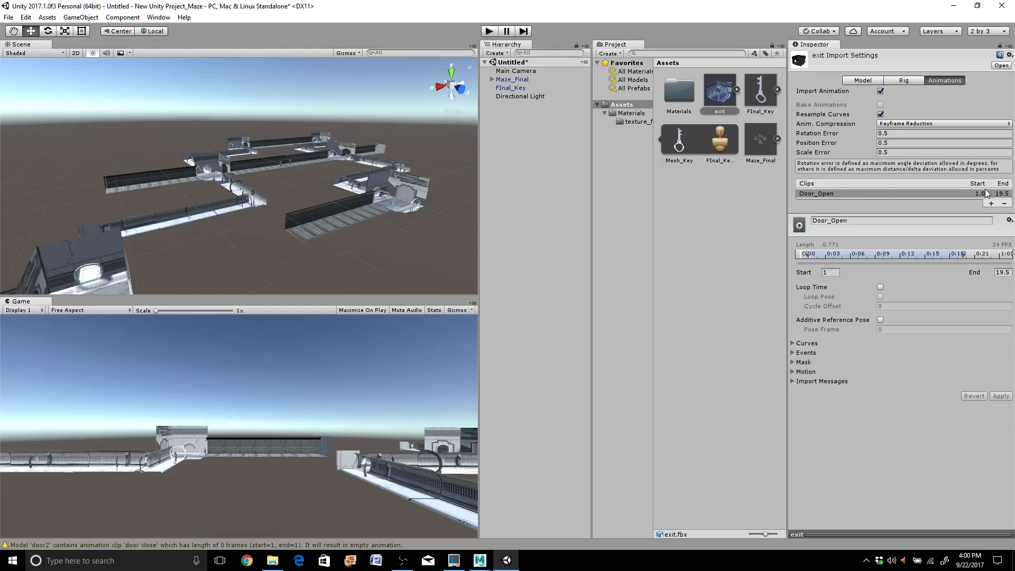
Step: Add a second clip named Door_close to the exit model, clamp its range to end at about frame 2.1, and apply
click(992, 204)
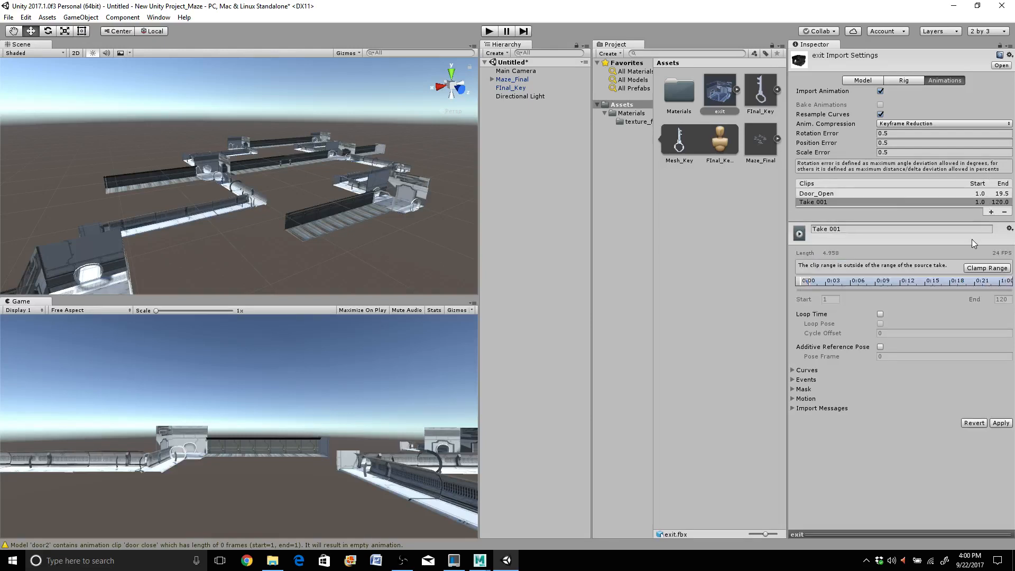
click(841, 229)
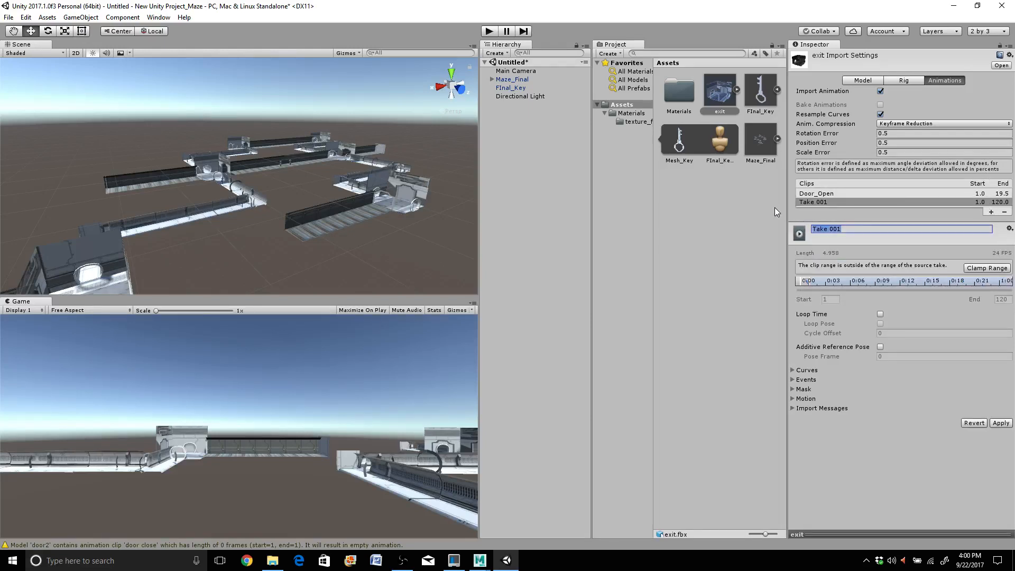
text(Door_Close)
key(BackSpace)
text(ing)
drag(861, 229, 797, 231)
text(Door_clos)
click(985, 269)
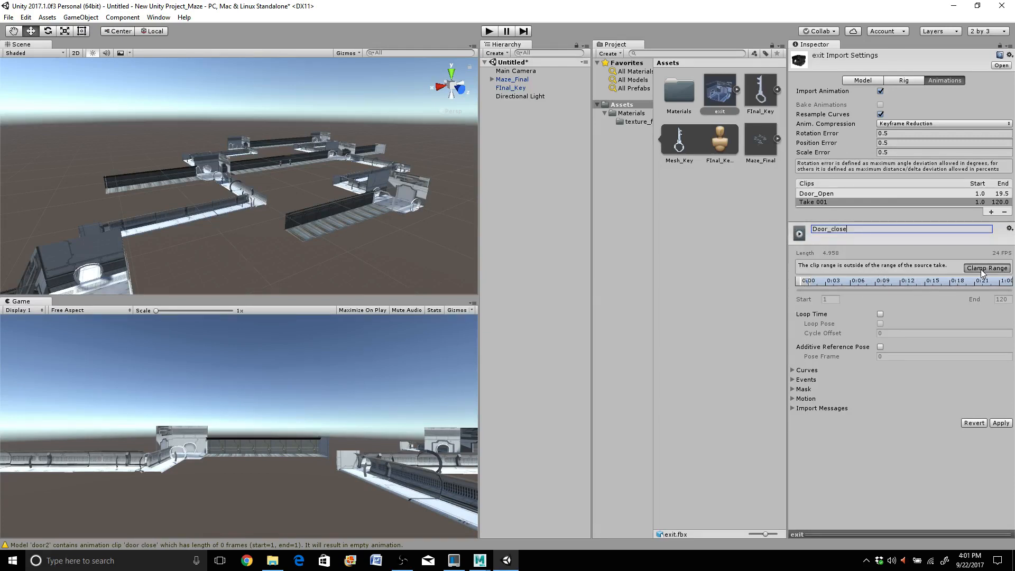
drag(1007, 264, 823, 268)
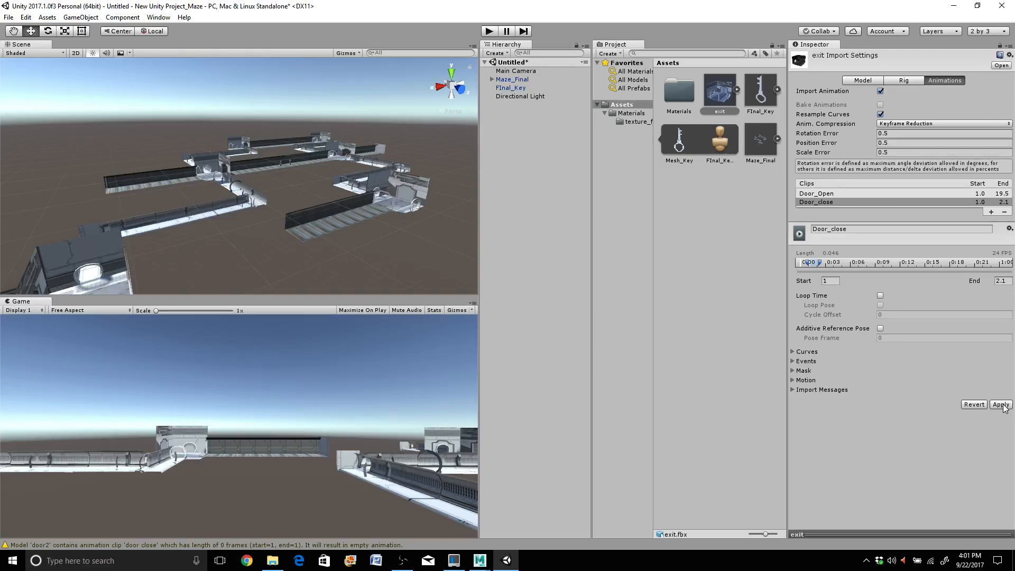
click(1002, 404)
click(158, 18)
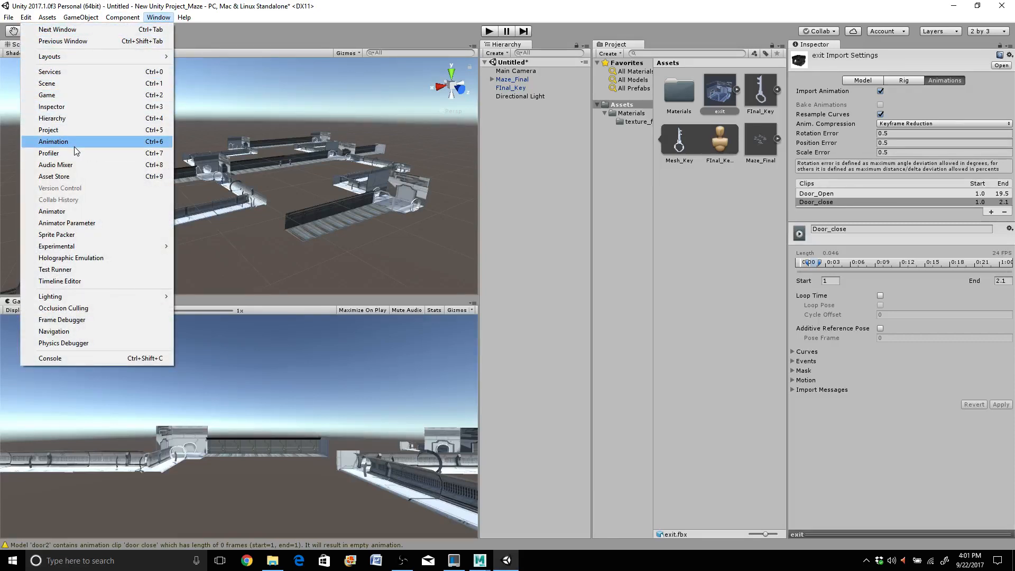
click(74, 211)
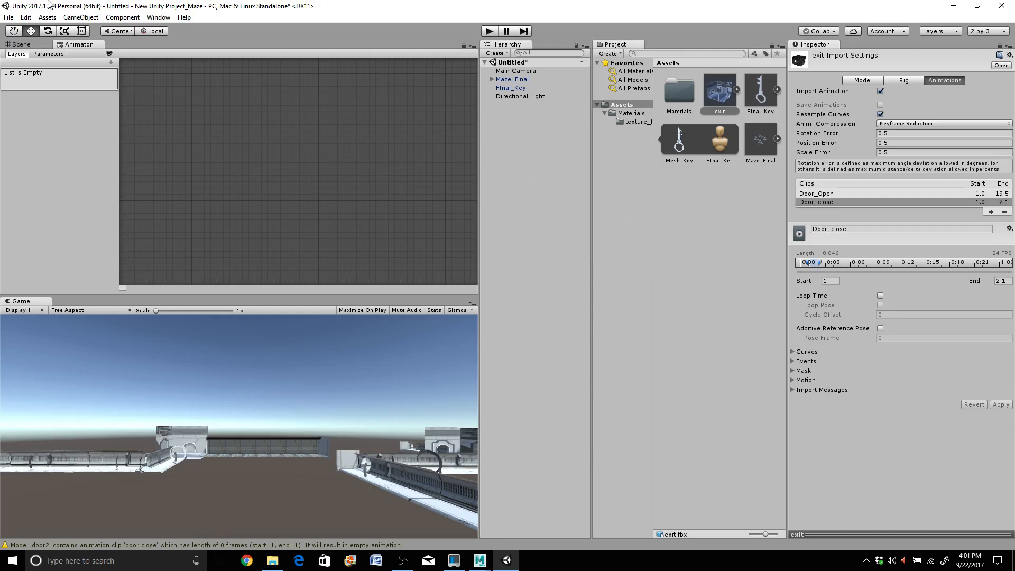
click(157, 18)
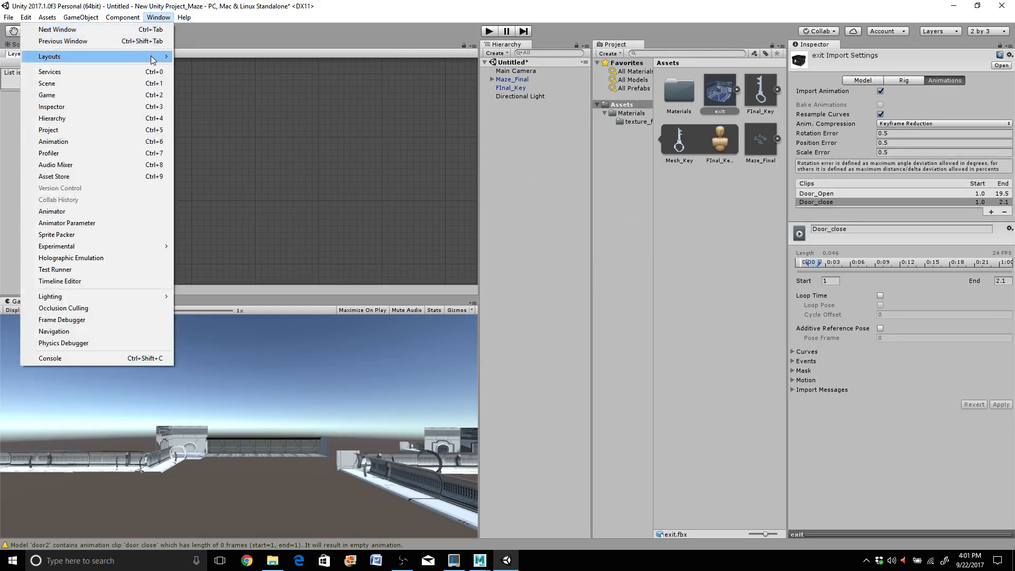
mouse_move(153, 58)
click(187, 59)
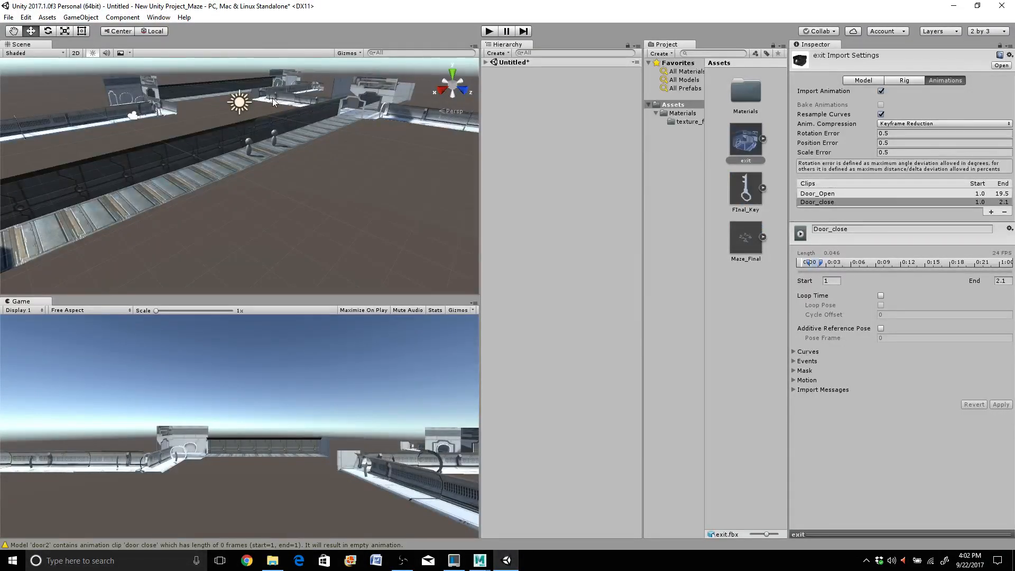
Step: Add the exit model to the scene hierarchy as a top-level object
scroll(332, 209, down, 15)
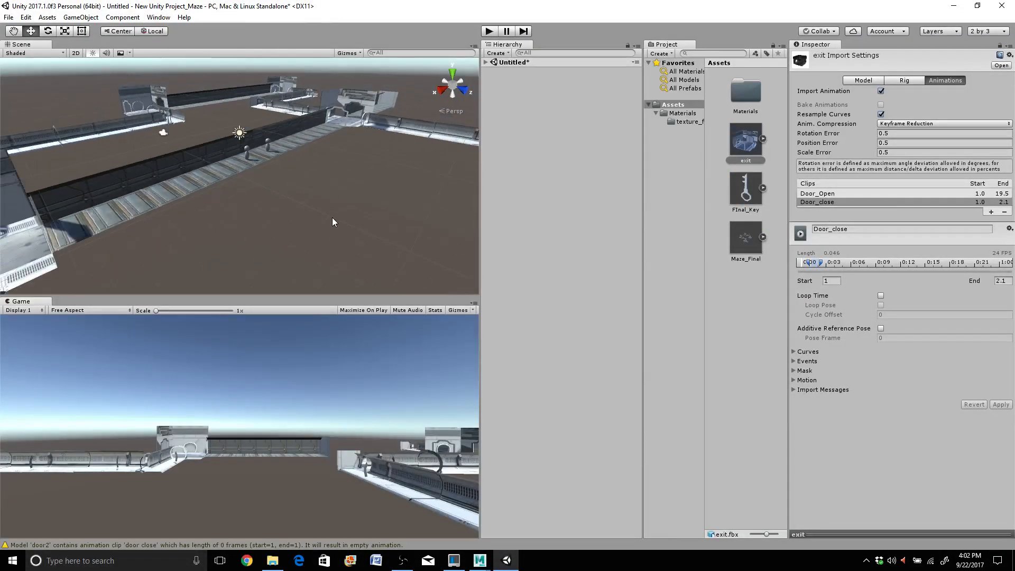
scroll(328, 243, down, 10)
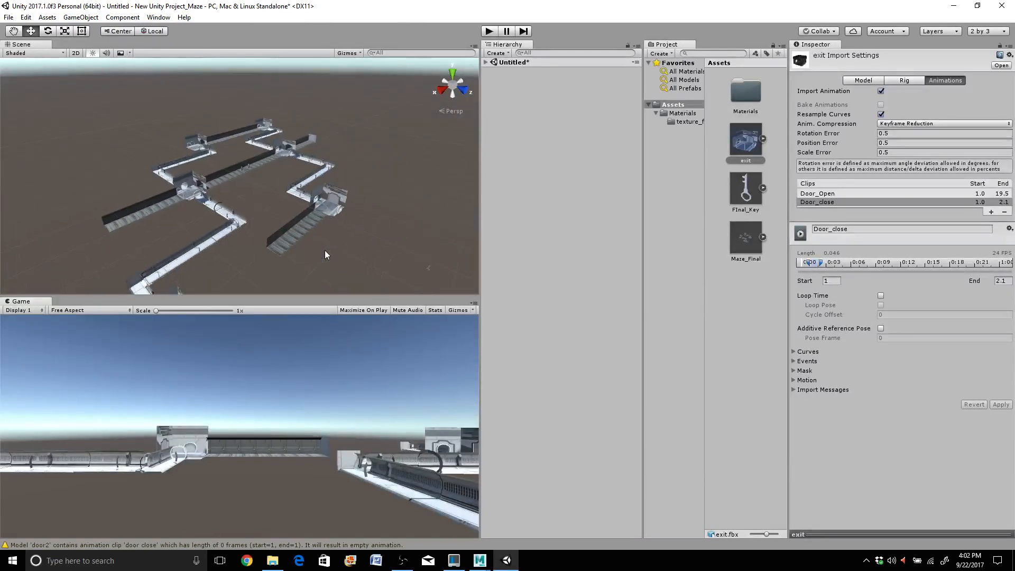
key(q)
alt+drag(319, 243, 233, 207)
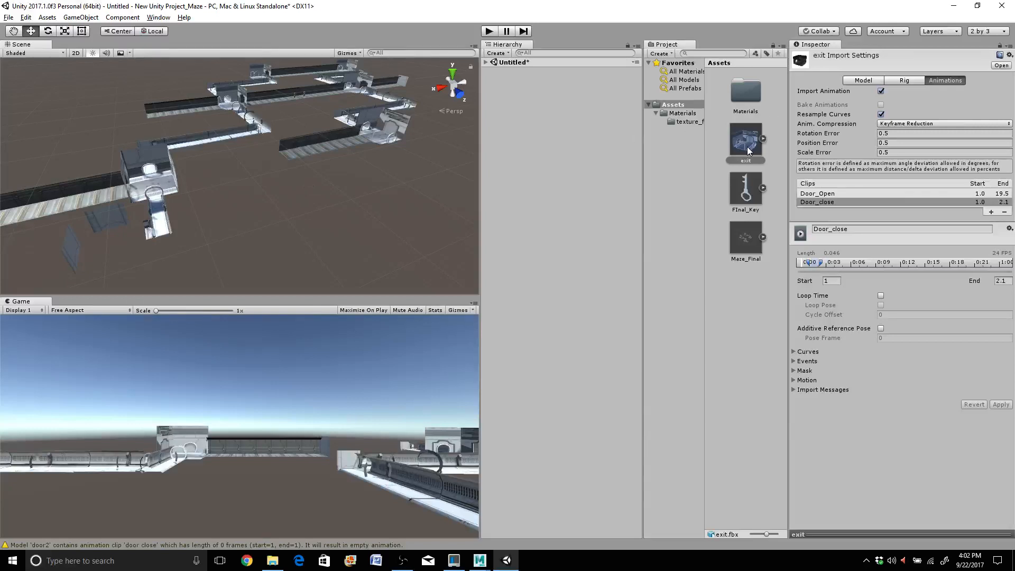
drag(747, 147, 532, 200)
mouse_move(532, 199)
mouse_down()
mouse_move(564, 187)
mouse_move(536, 181)
mouse_up()
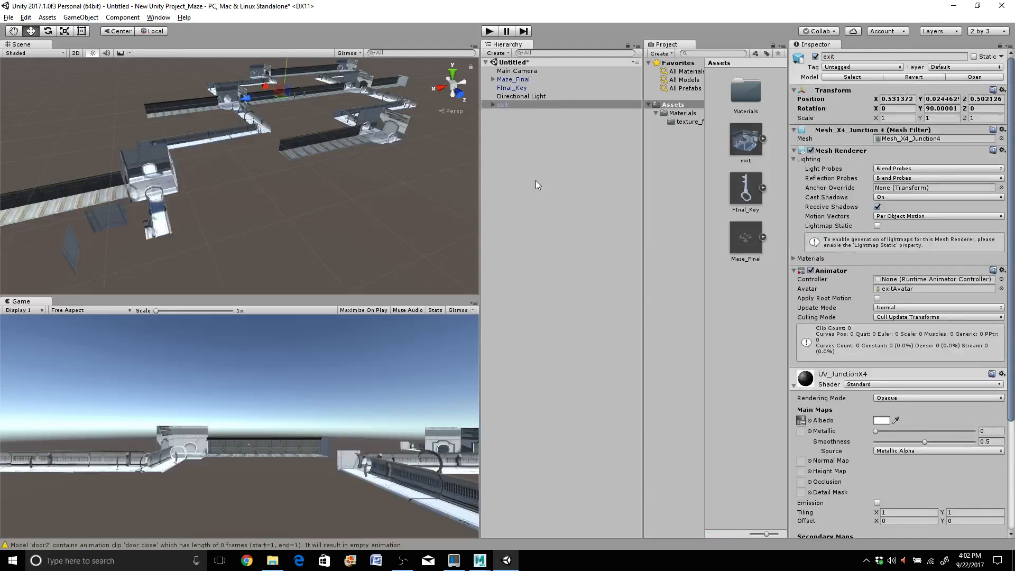
Step: Set the exit object's scale to 100 on the X, Y and Z axes
click(895, 118)
text(10)
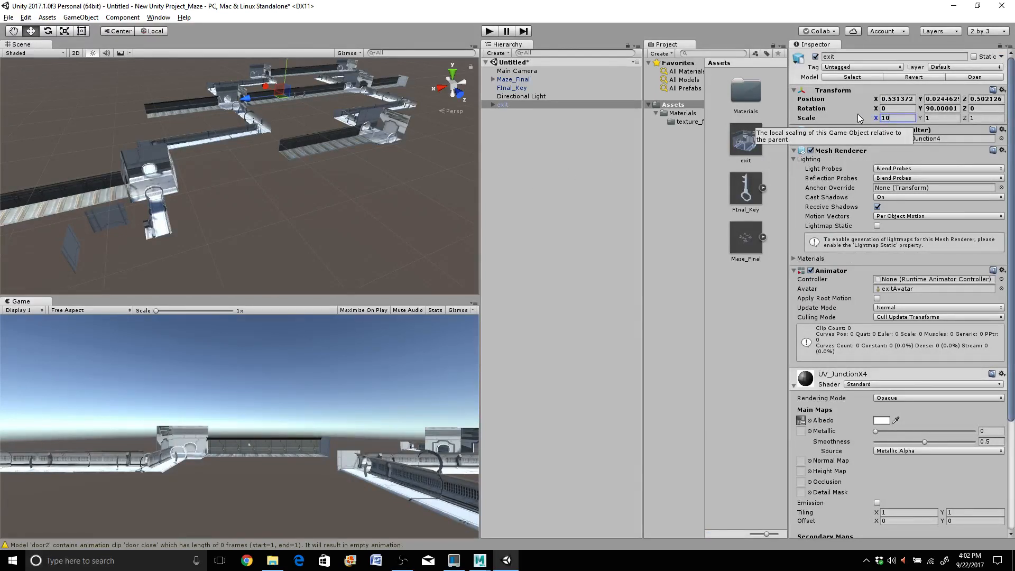
text(0)
key(Tab)
text(100)
key(Tab)
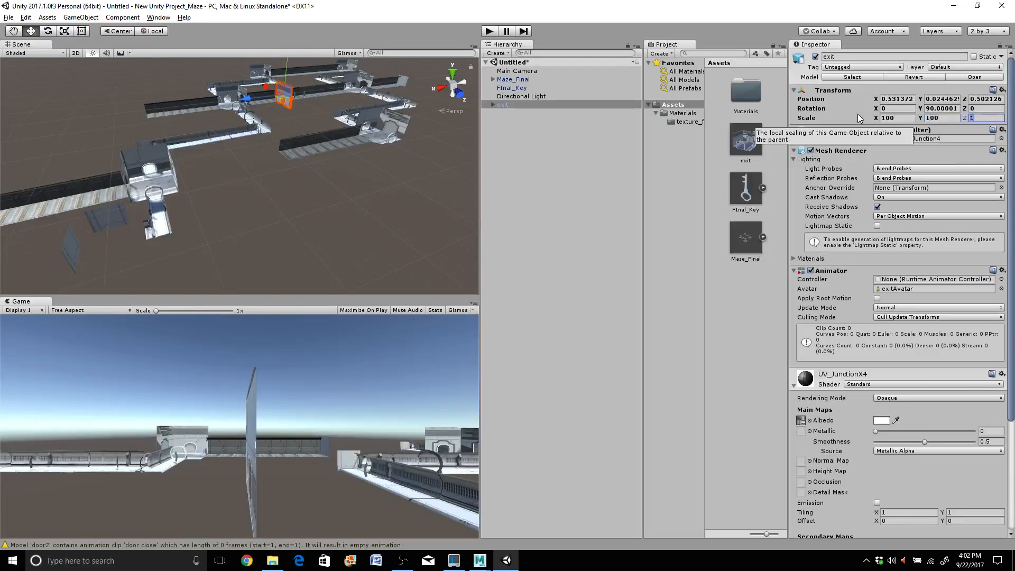
text(100)
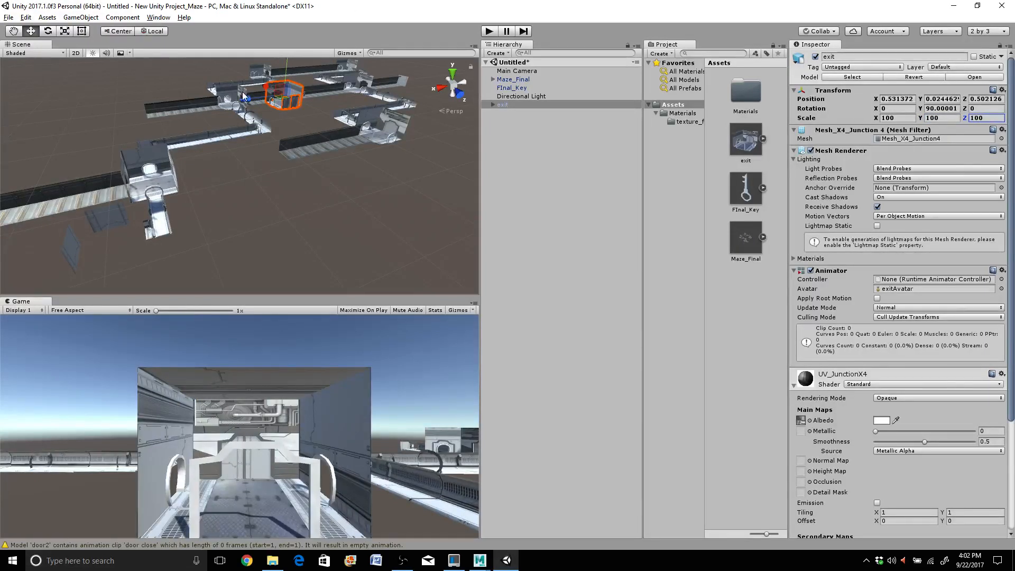
Step: Move the exit junction next to the maze's end junction, to about X 51.6 and Z 41.52
drag(246, 99, 149, 122)
alt+drag(106, 234, 254, 209)
middle_drag(273, 279, 260, 214)
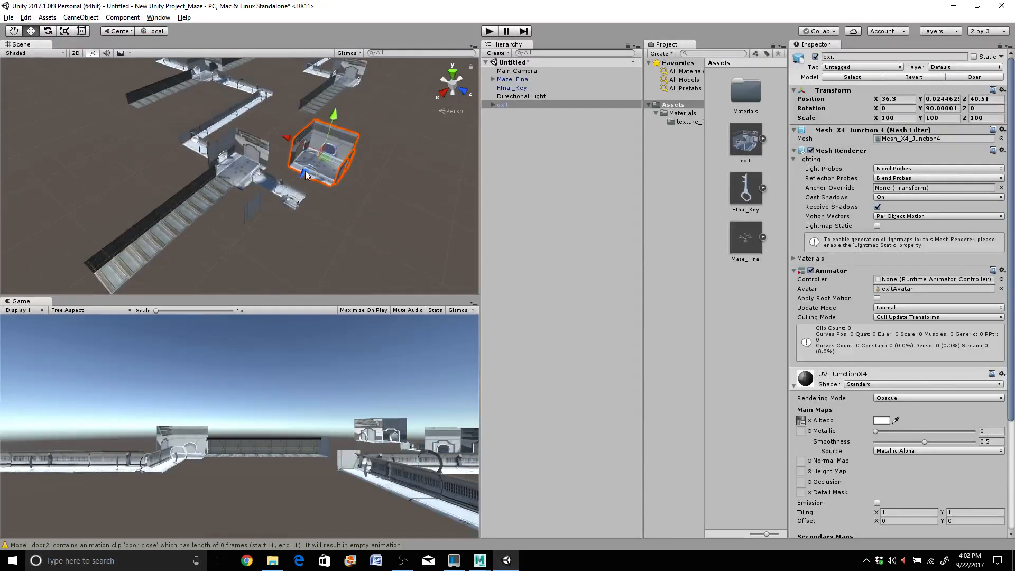
drag(306, 174, 249, 191)
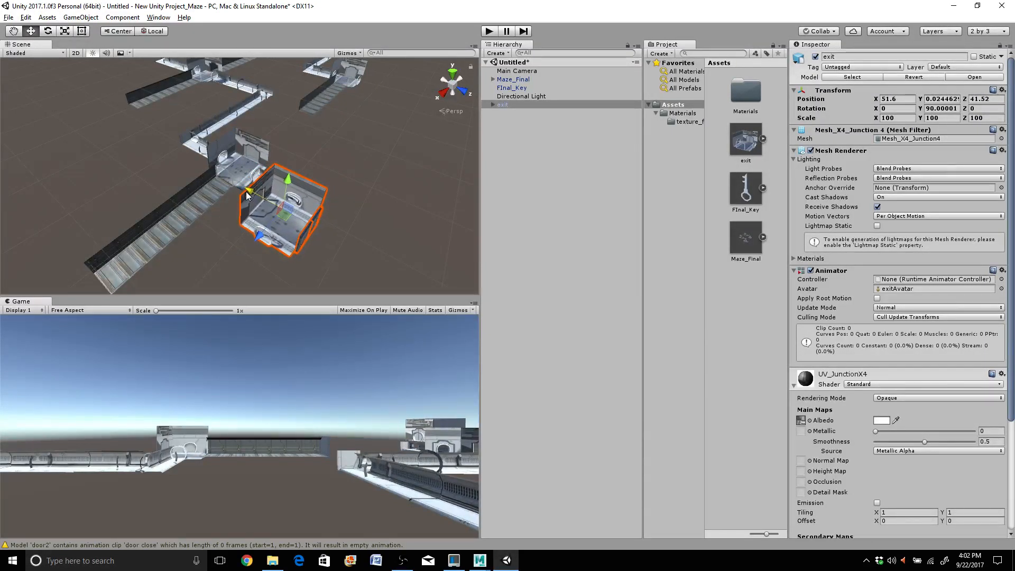
Step: Lower the exit junction and shift it closer to the maze, to about X 51.11, Y -1.96, Z 40.7
key(f)
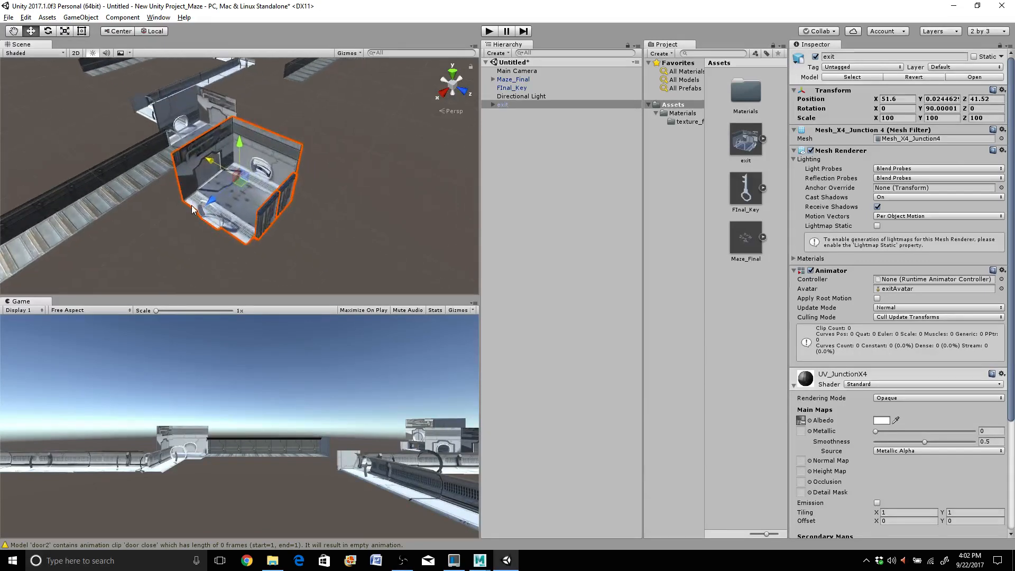
alt+drag(252, 226, 228, 174)
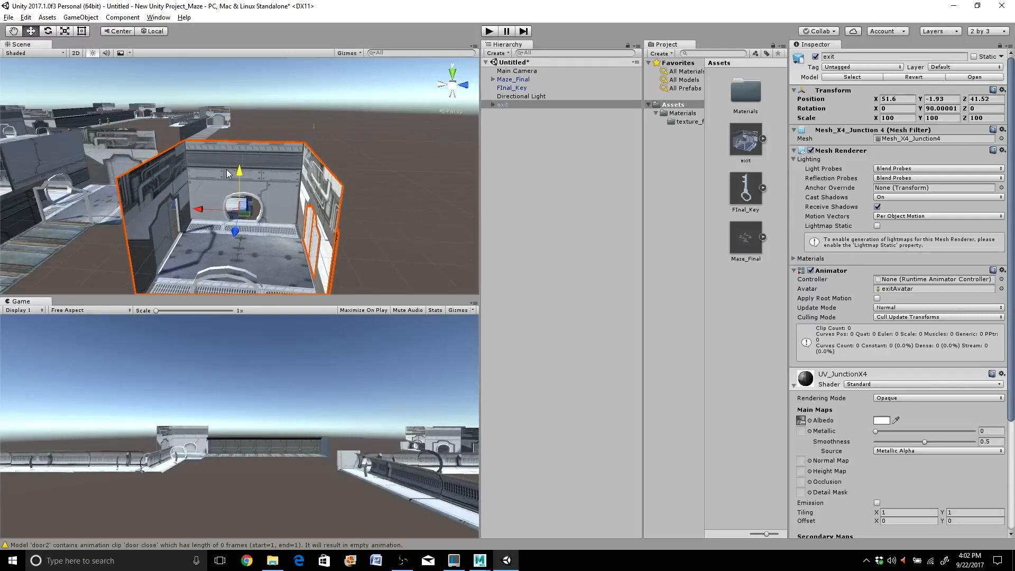
drag(199, 208, 185, 209)
alt+drag(326, 224, 851, 139)
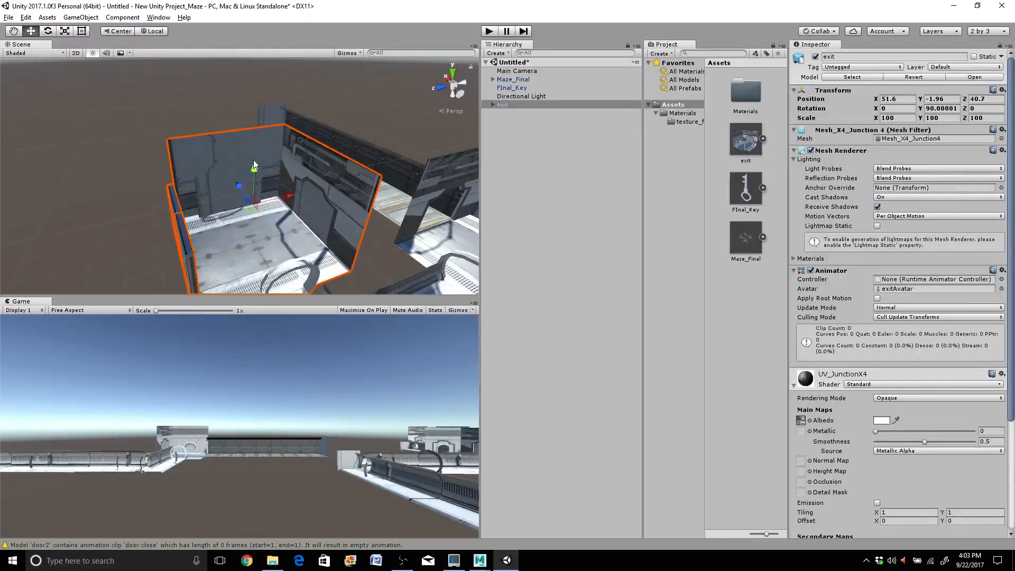
drag(237, 184, 382, 199)
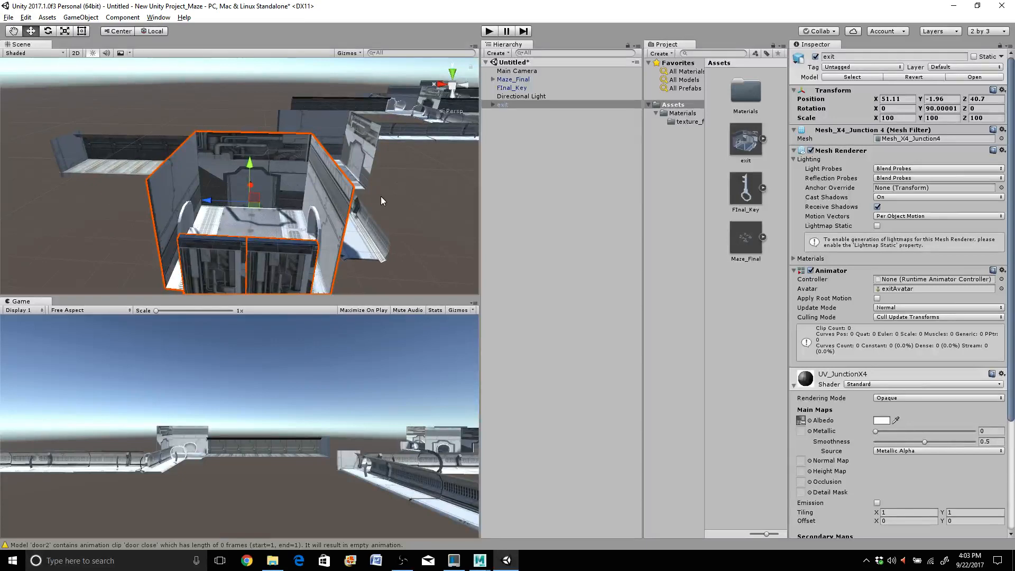
Step: Select the whole Maze_Final object and add a Mesh Collider physics component to it
scroll(362, 196, down, 5)
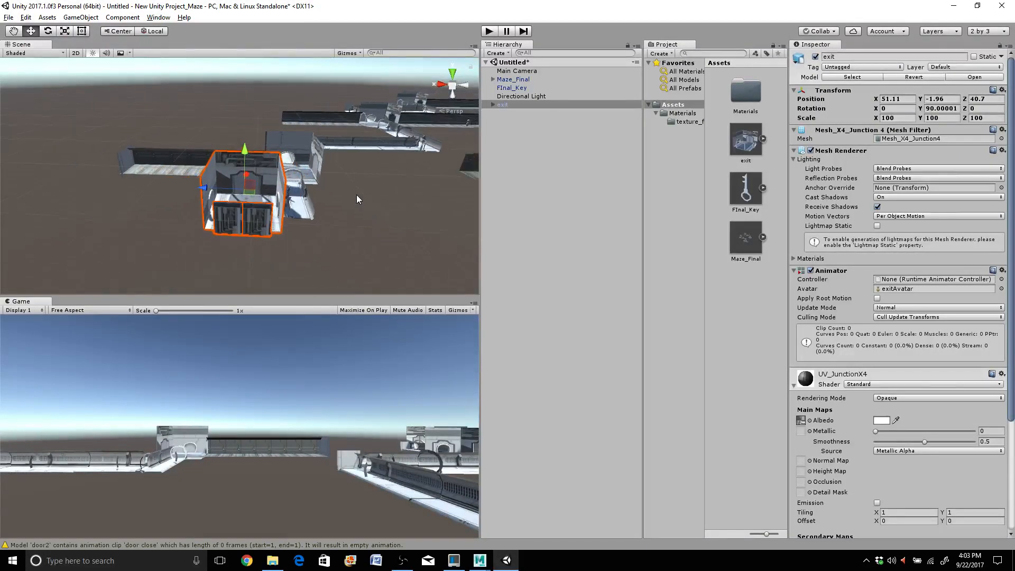
alt+drag(364, 186, 283, 189)
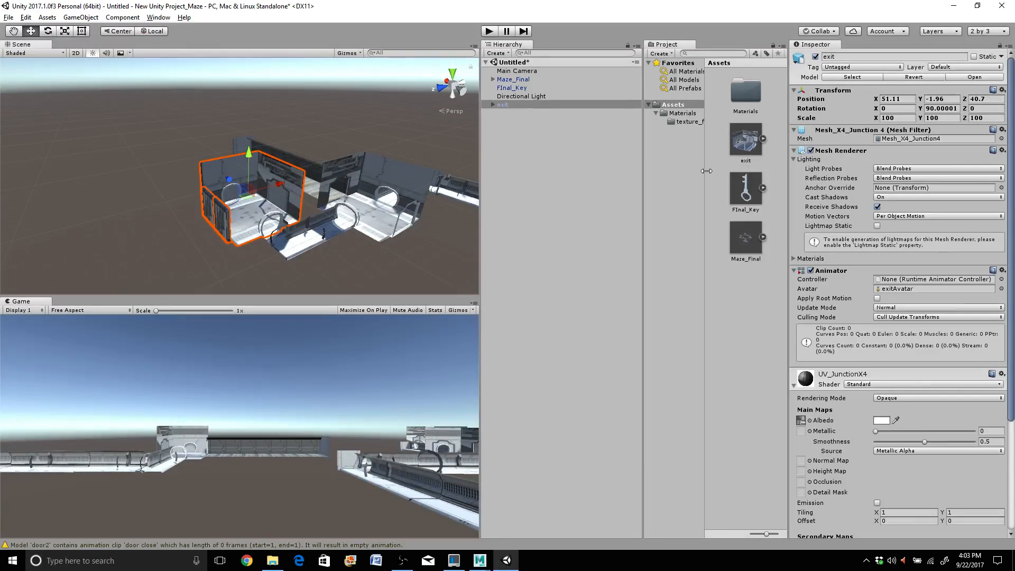
scroll(398, 142, down, 2)
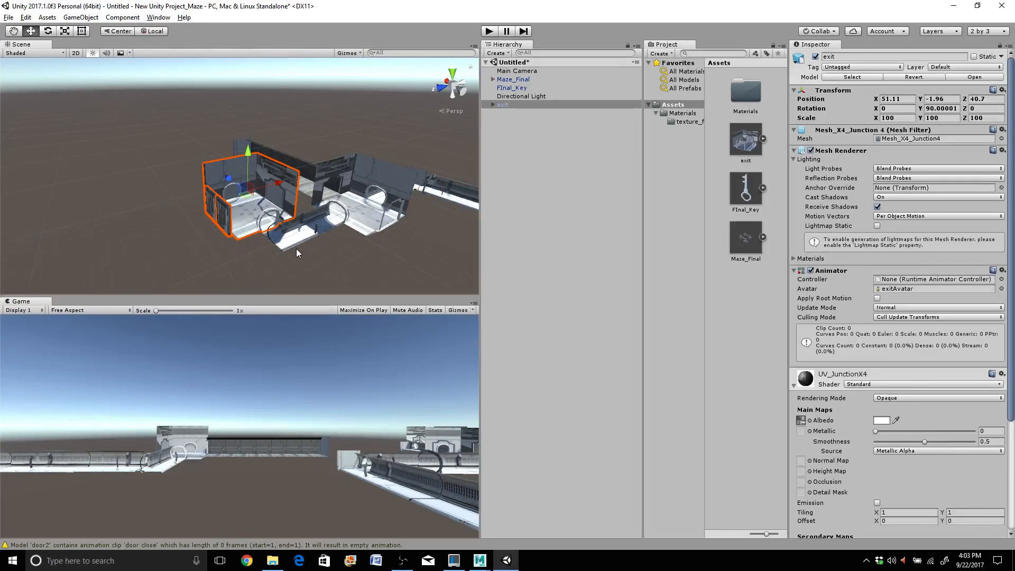
alt+drag(291, 247, 349, 254)
scroll(326, 224, up, 5)
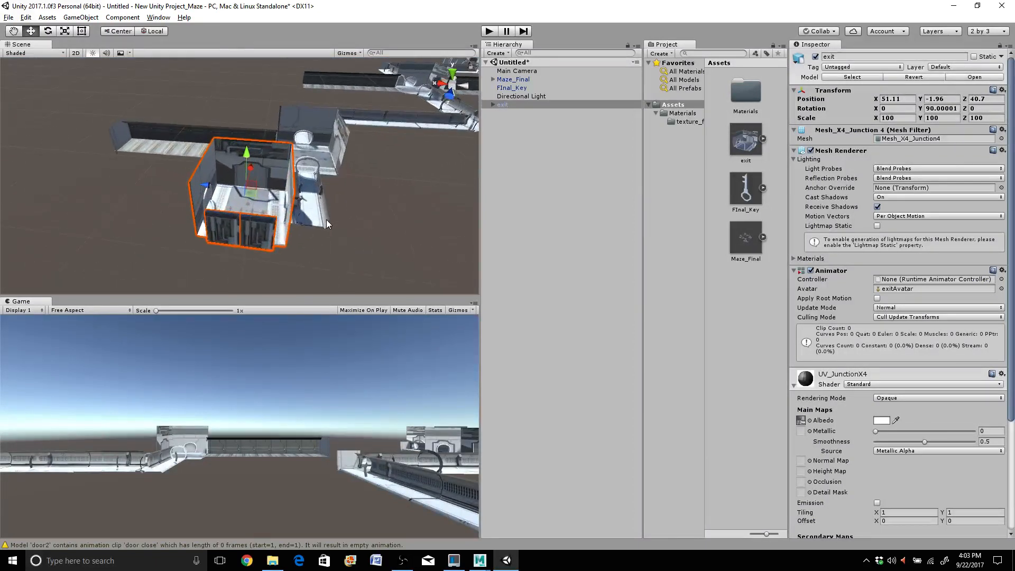
click(326, 221)
scroll(326, 219, down, 8)
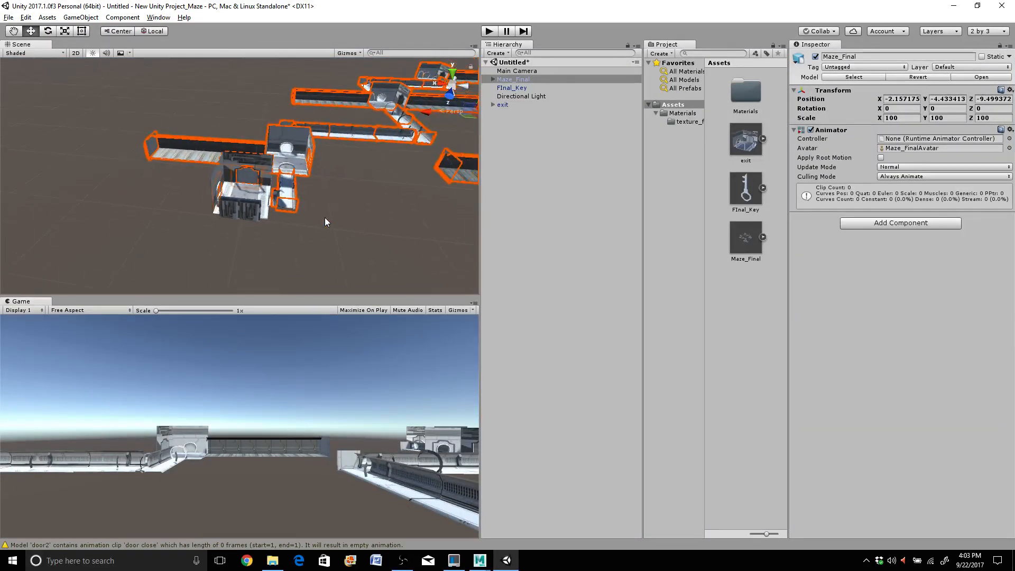
scroll(324, 223, up, 3)
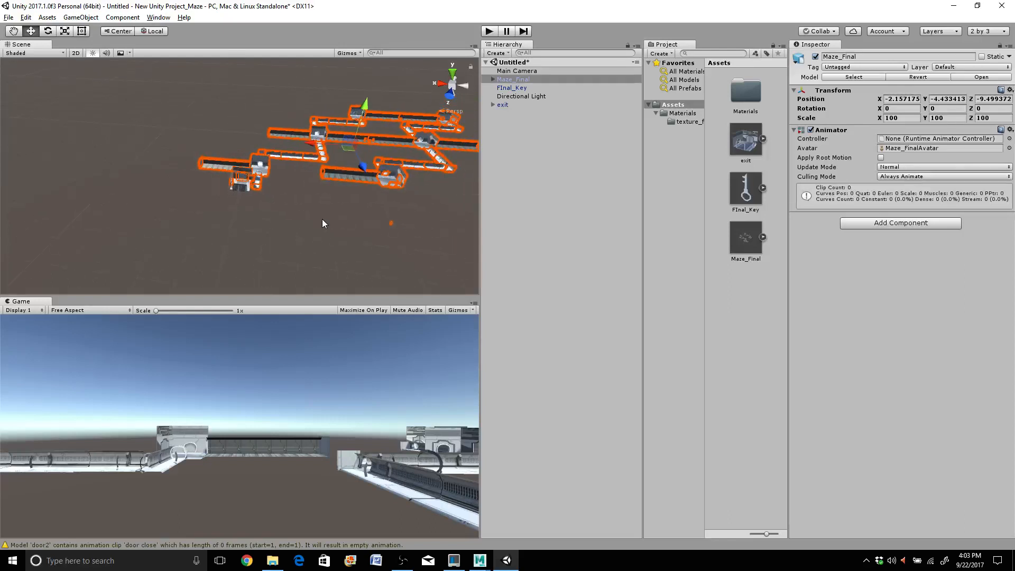
scroll(322, 219, up, 6)
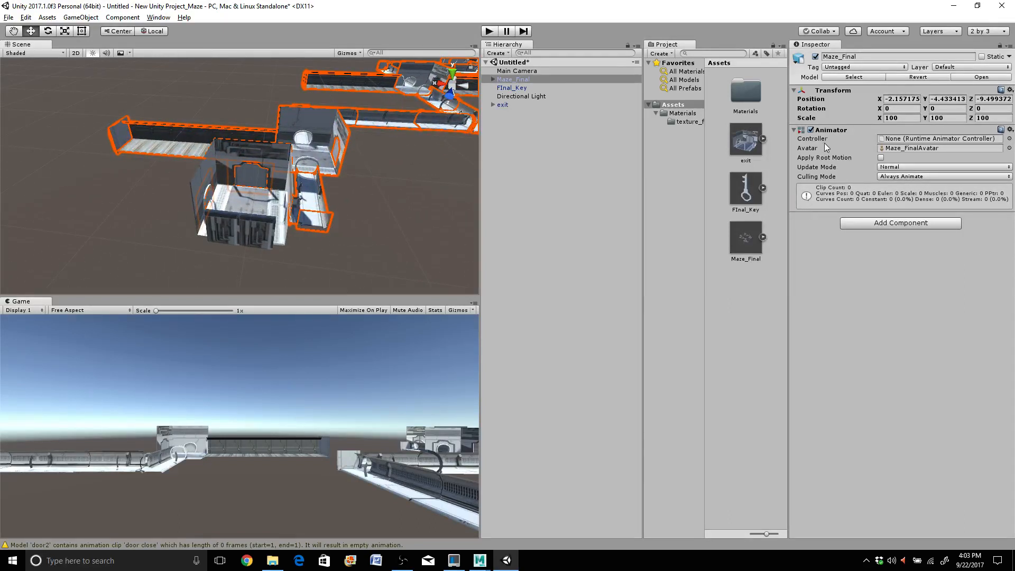
click(867, 224)
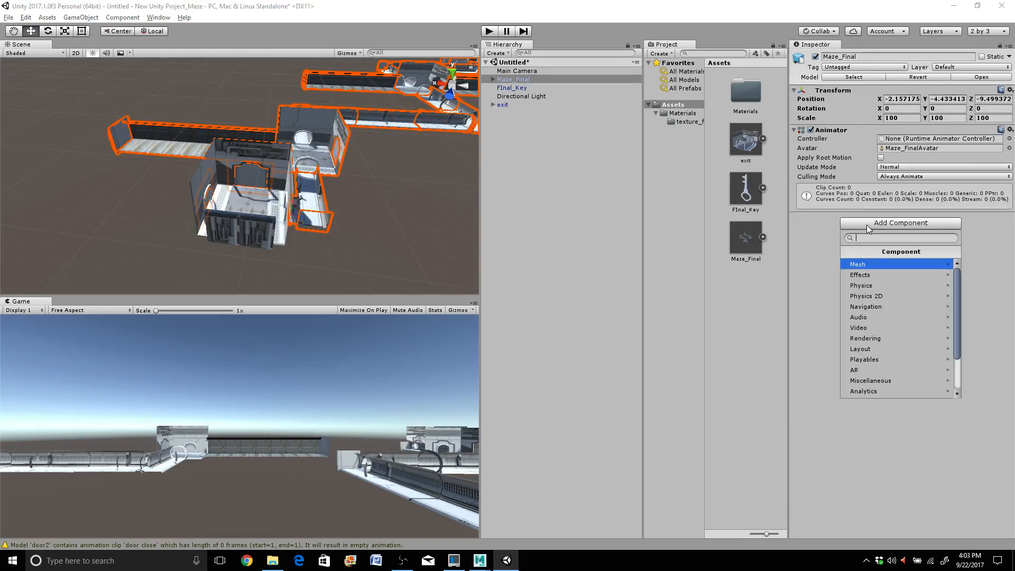
click(901, 285)
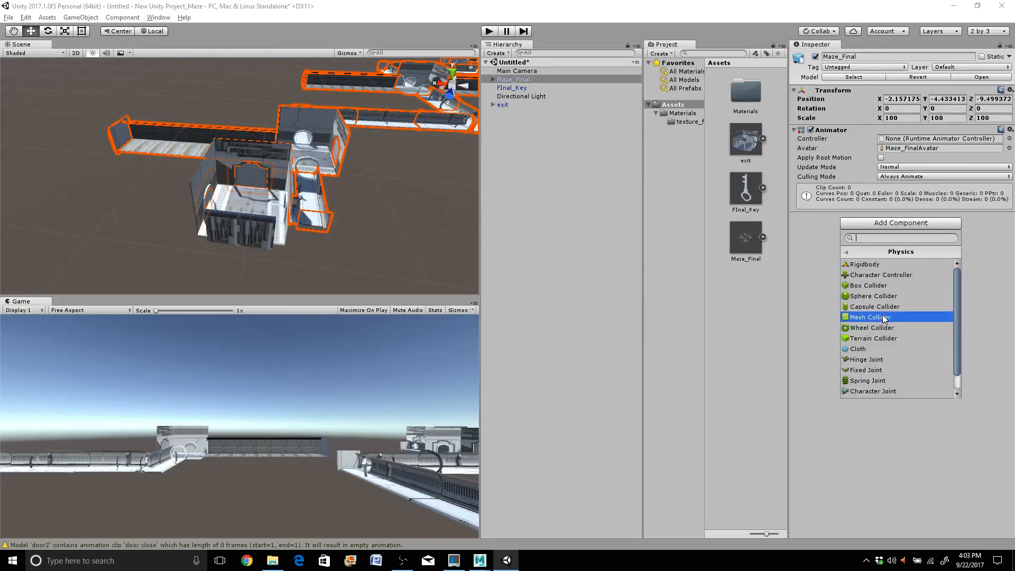
click(884, 318)
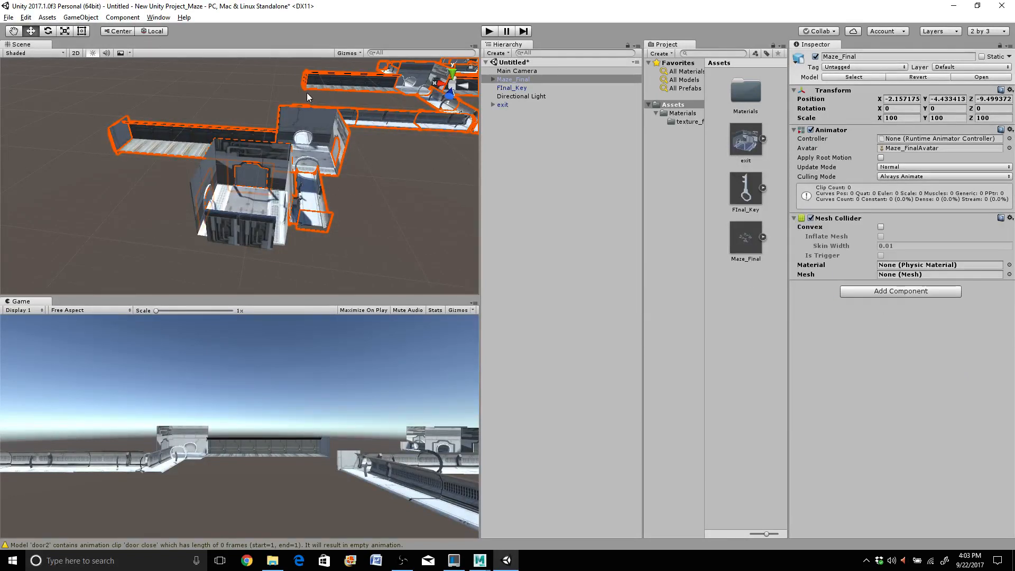
Step: Make the Maze_Final mesh collider convex and browse the meshes available for its mesh slot
middle_drag(361, 202, 252, 208)
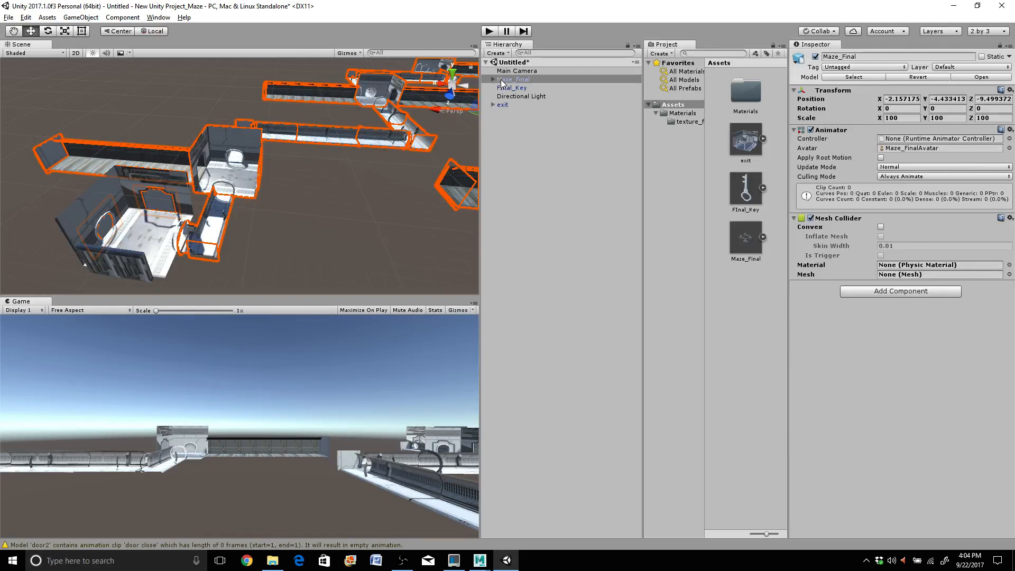
click(881, 227)
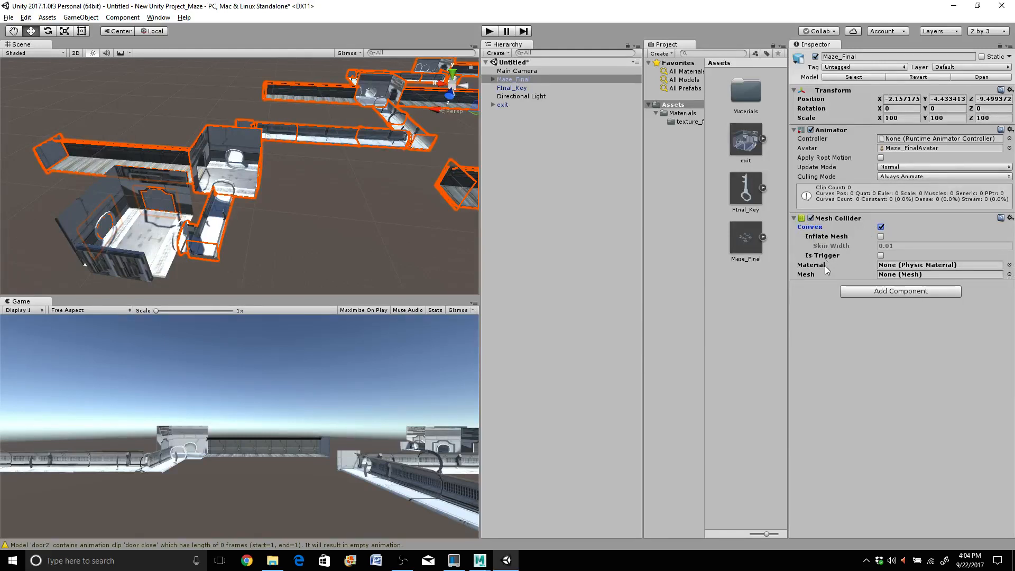
click(1009, 274)
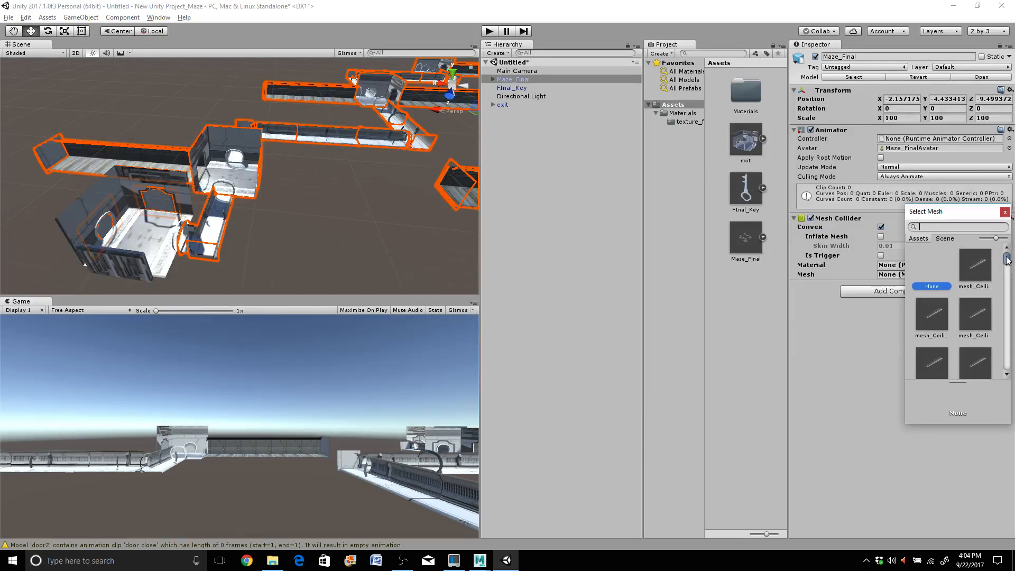
drag(1006, 260, 987, 390)
drag(994, 327, 1001, 250)
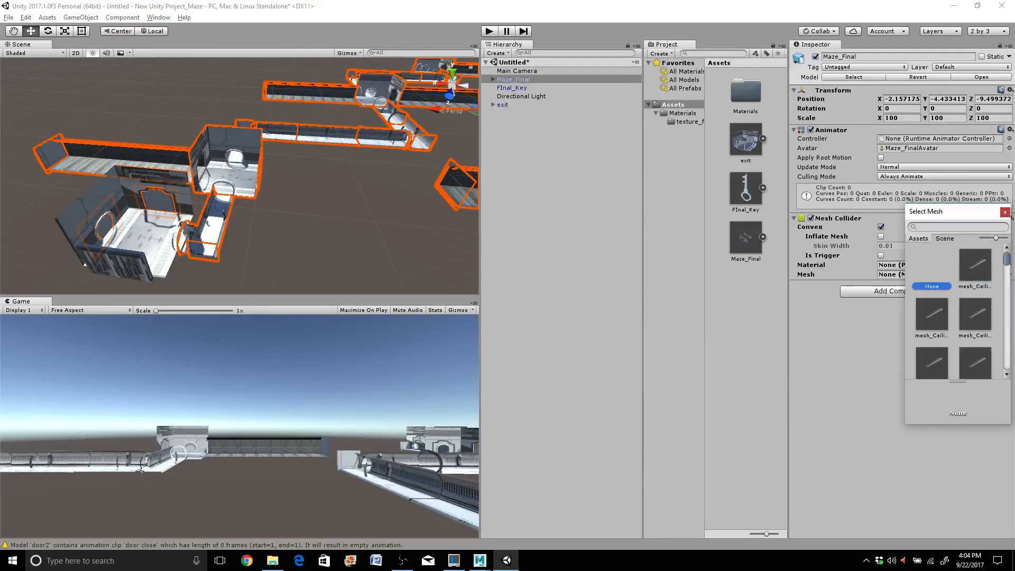
click(1005, 212)
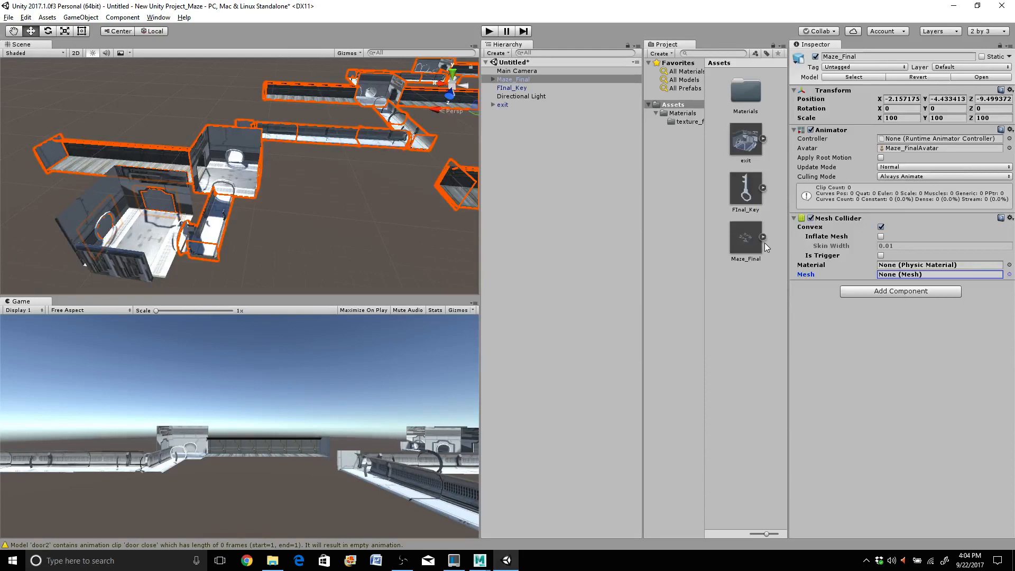
Step: Try to assign the Maze_Final scene object as the mesh of its own collider
key(q)
click(413, 227)
drag(413, 228, 177, 249)
key(w)
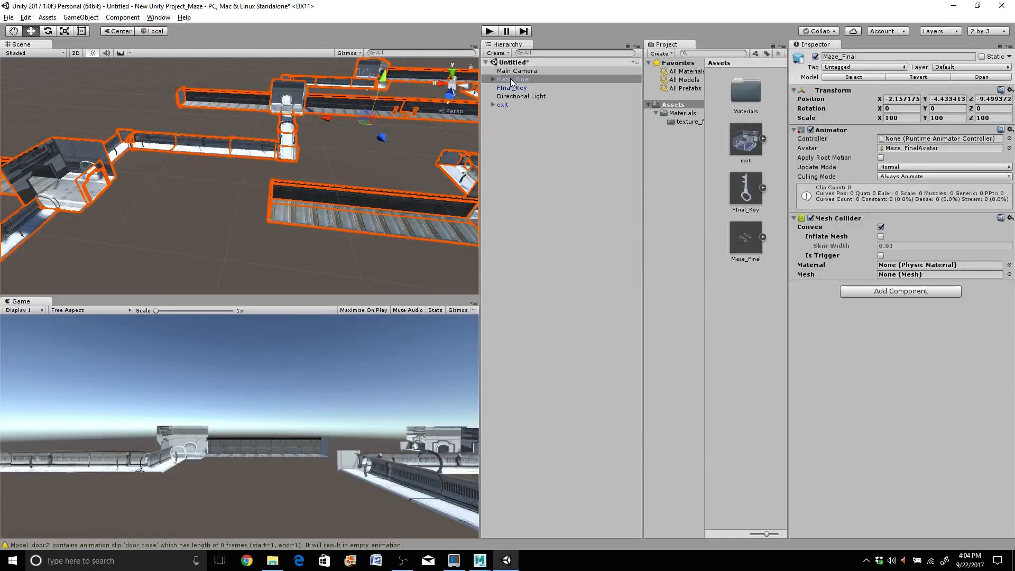
drag(506, 78, 908, 266)
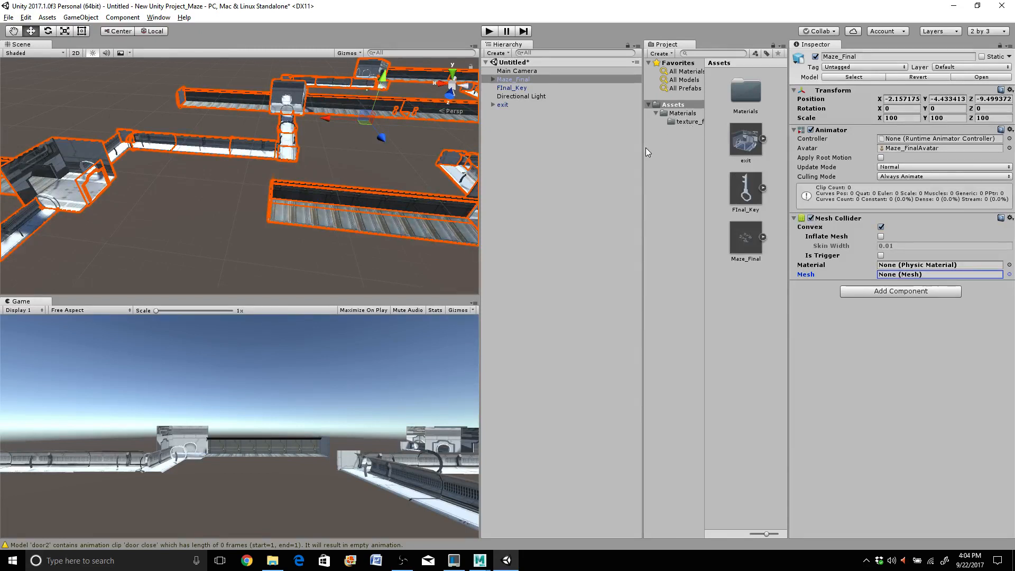
Step: Try to assign the imported Maze_Final model asset as the mesh of the Maze_Final collider
drag(643, 149, 563, 154)
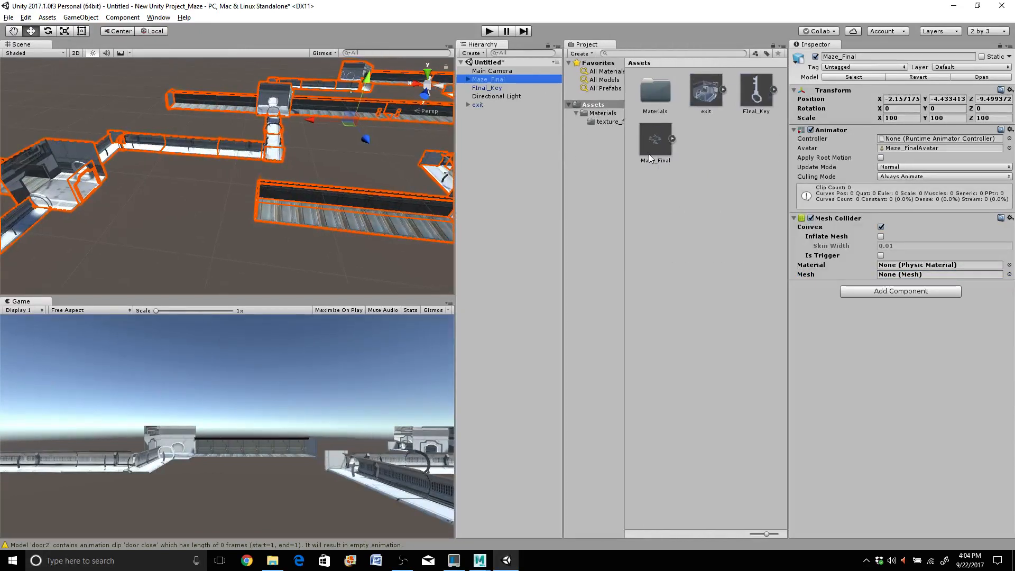
drag(625, 157, 658, 158)
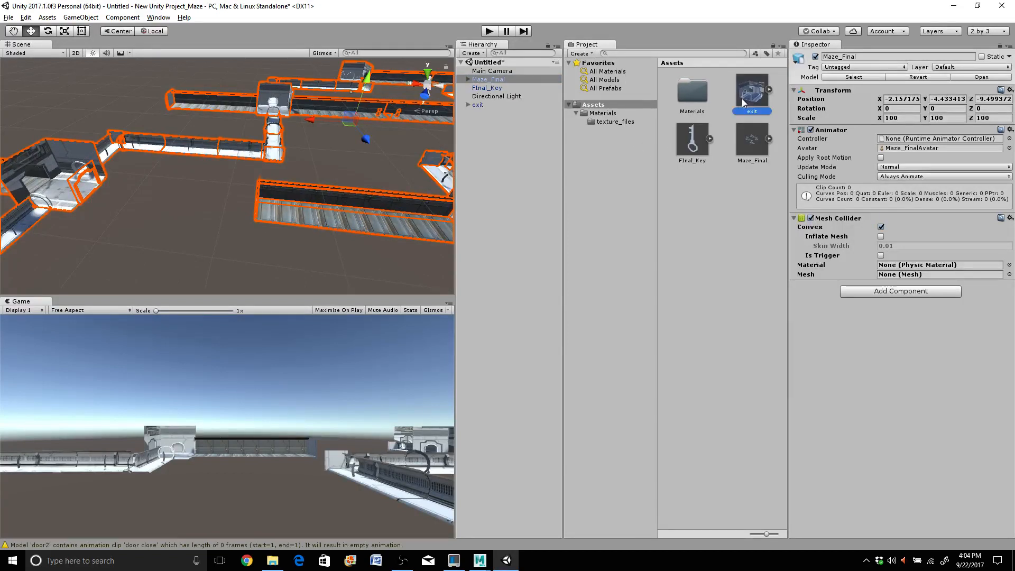
click(740, 131)
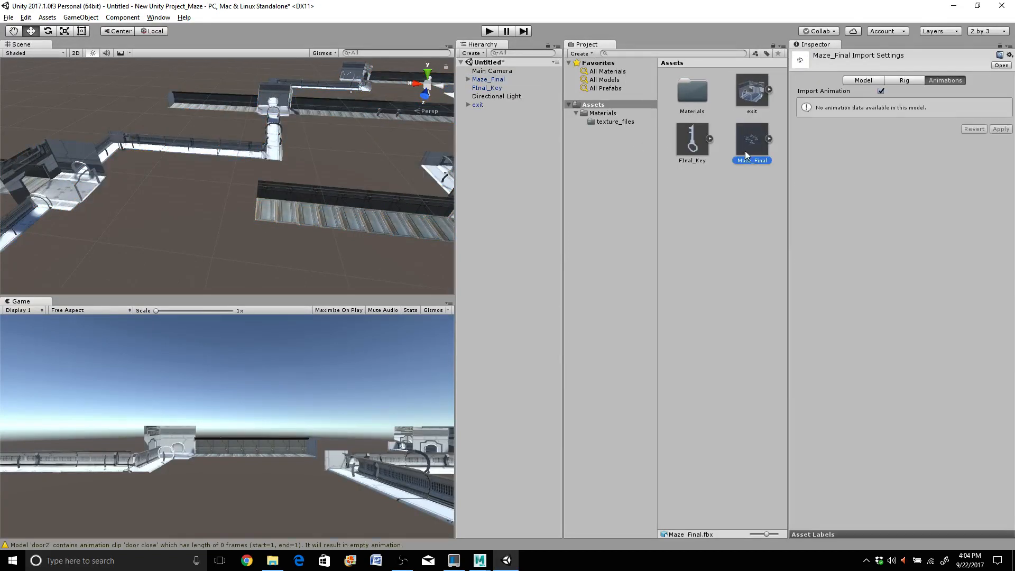
click(488, 80)
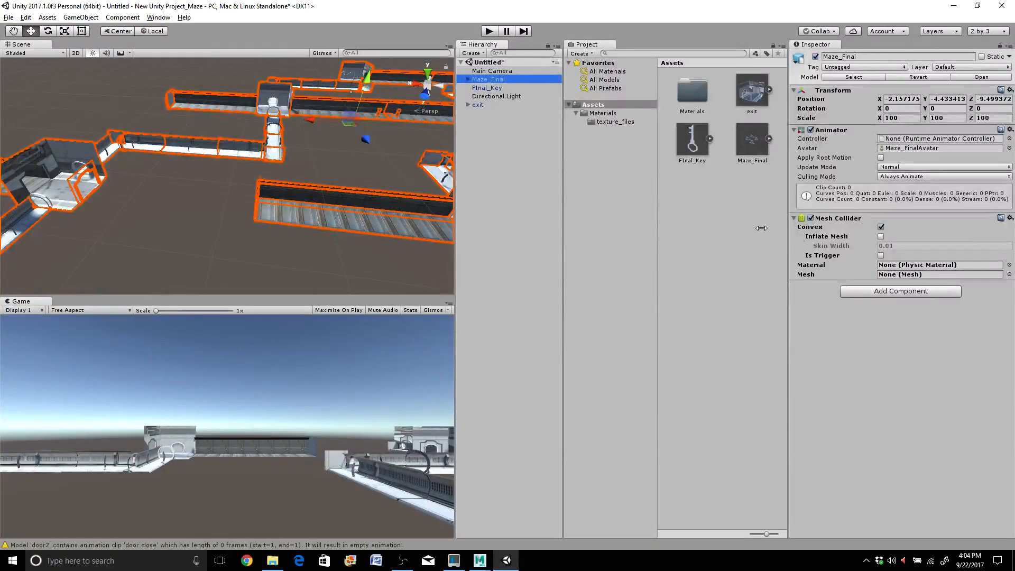
drag(753, 146, 914, 265)
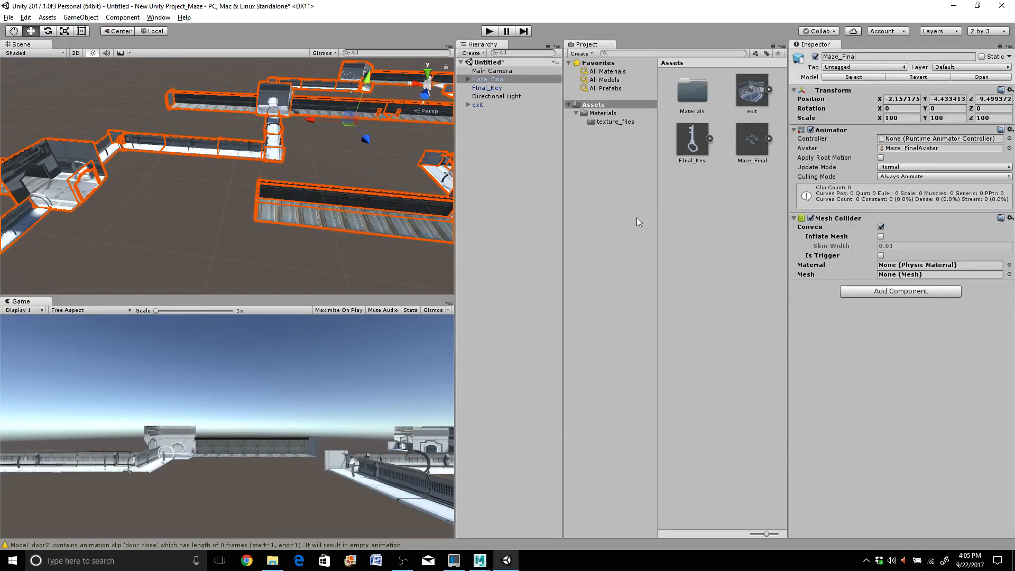
Step: Reselect the Maze_Final parent object, try again to use it as the collider's mesh, and collapse its child list
click(363, 229)
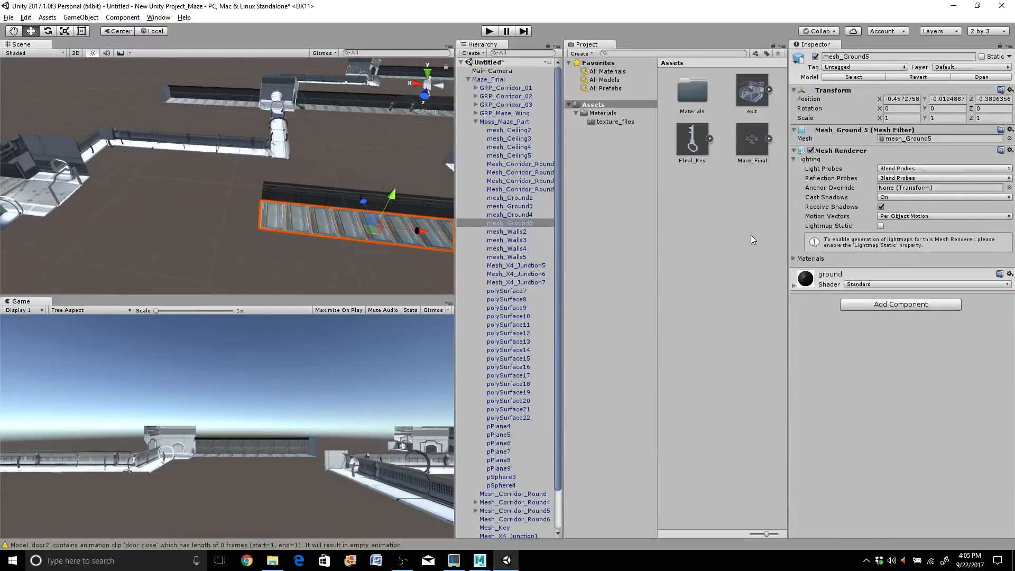
click(603, 106)
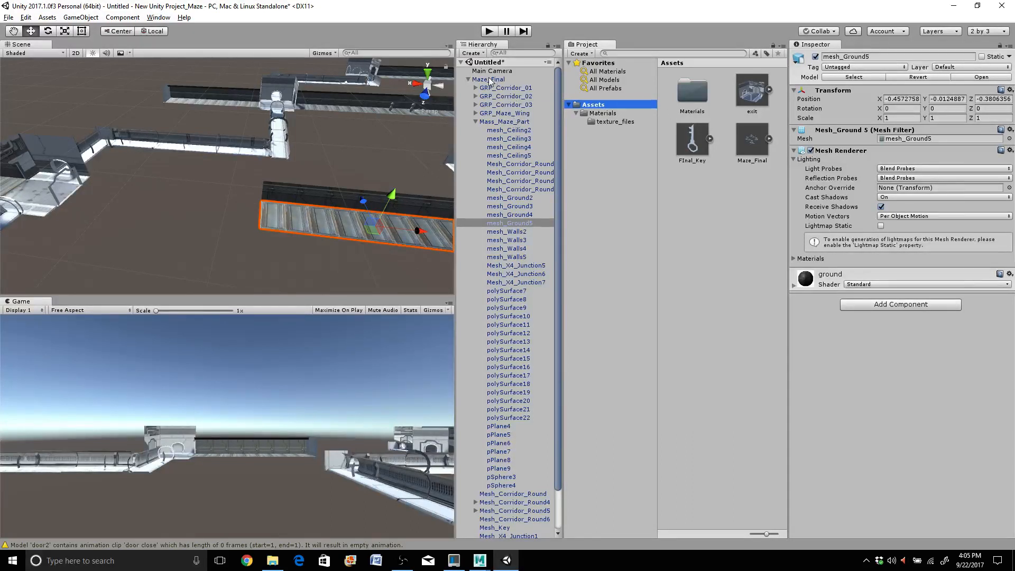
click(491, 80)
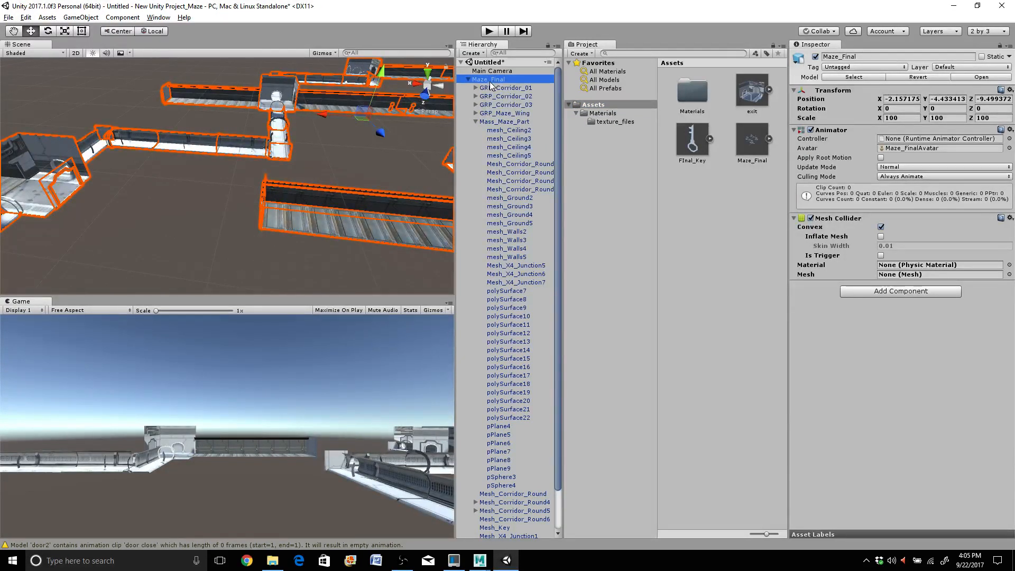
drag(502, 84, 906, 269)
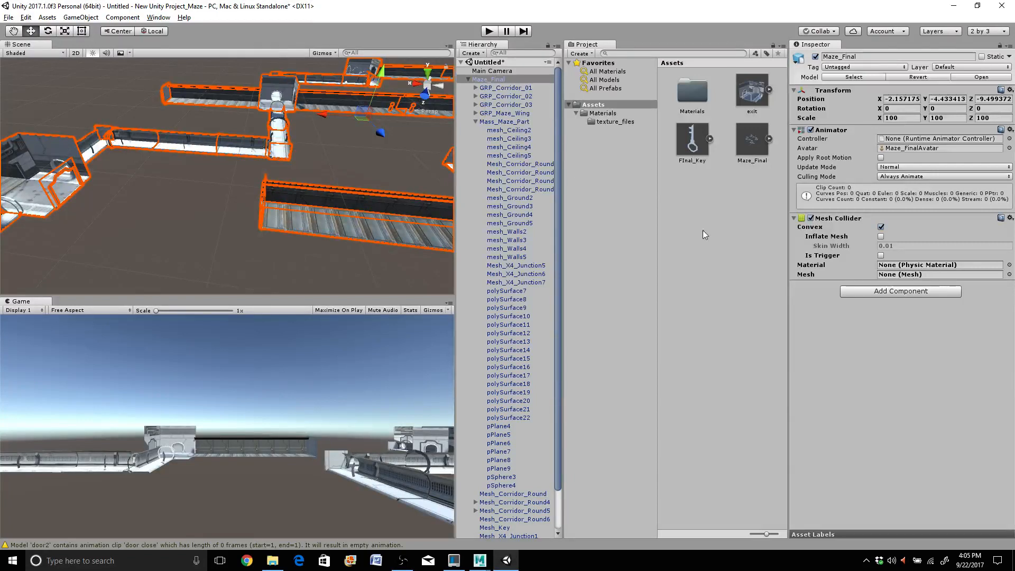
click(468, 79)
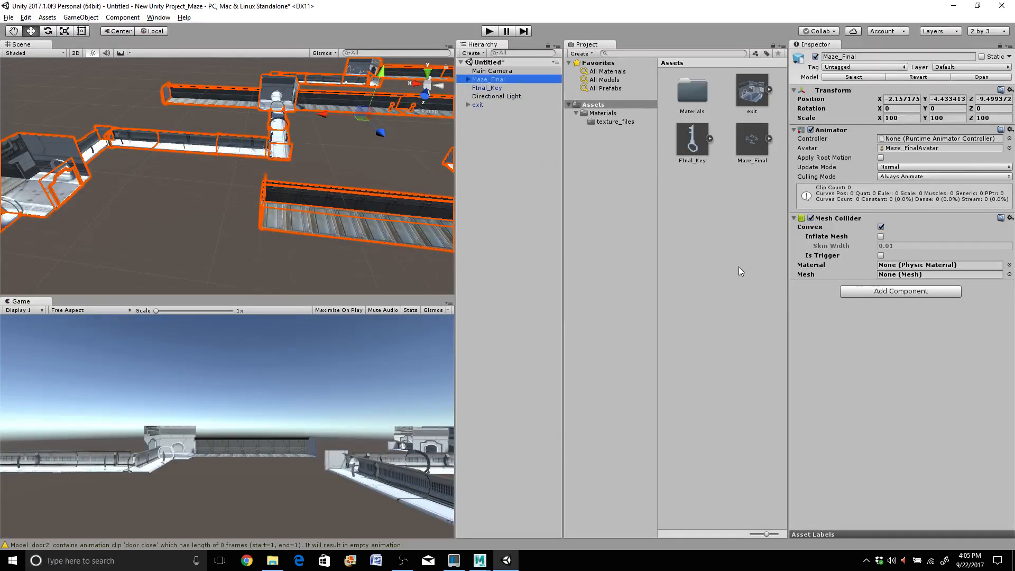
Step: Select the corridor wall piece mesh_Walls4 and collapse its mesh filter, lighting and wall material settings
click(344, 196)
scroll(353, 197, up, 4)
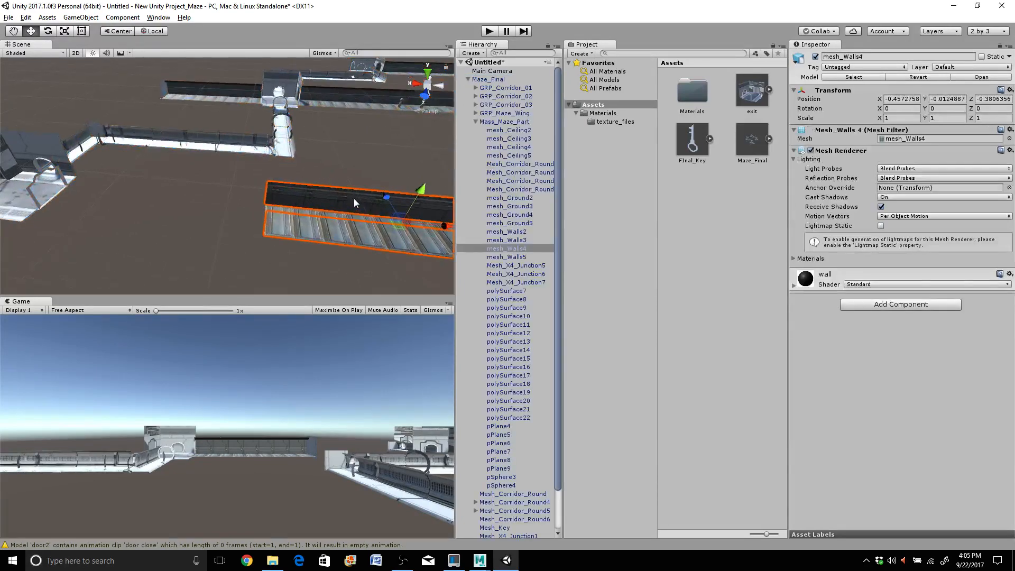
scroll(364, 200, up, 1)
middle_drag(354, 199, 124, 147)
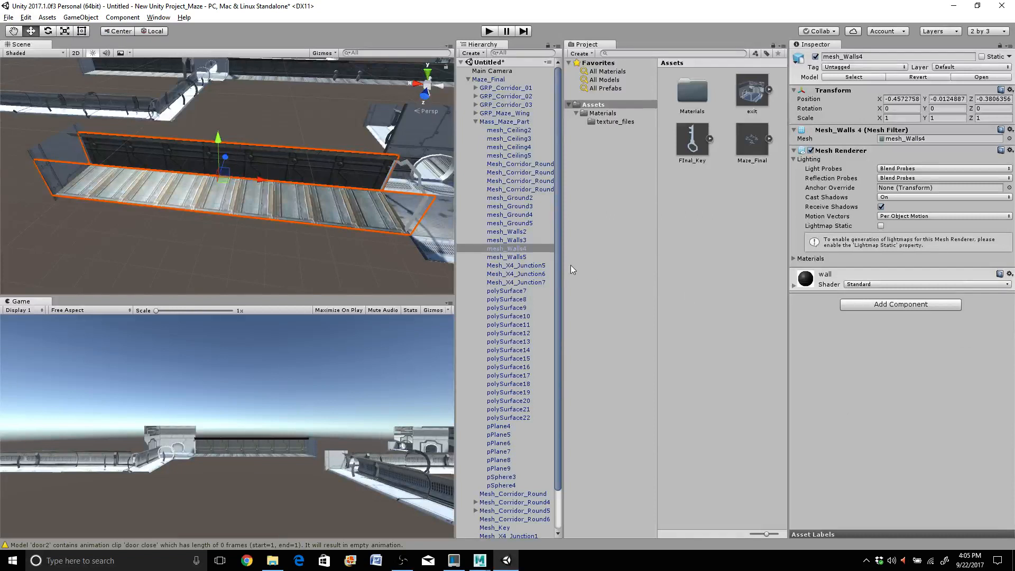
click(955, 283)
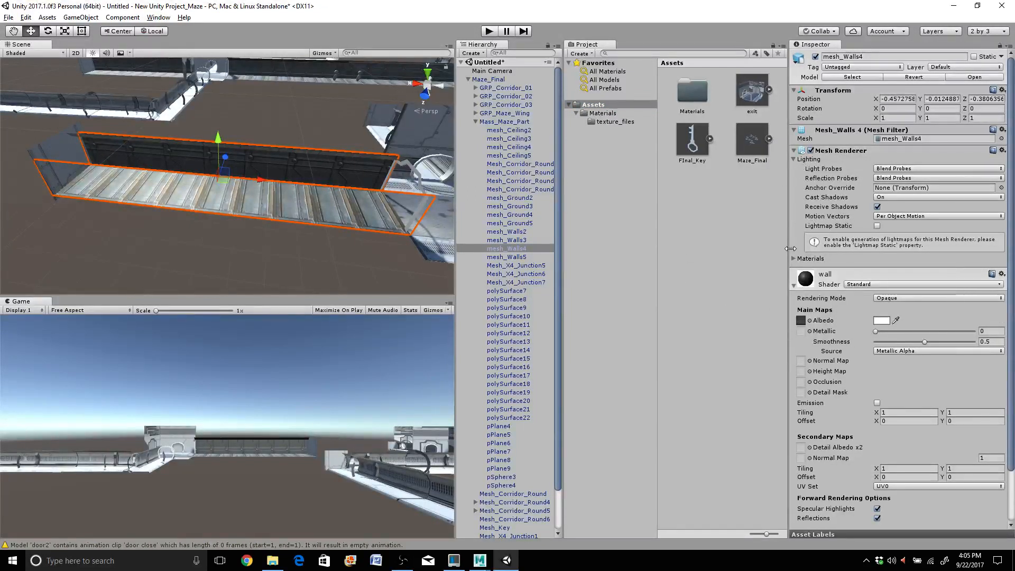
click(794, 130)
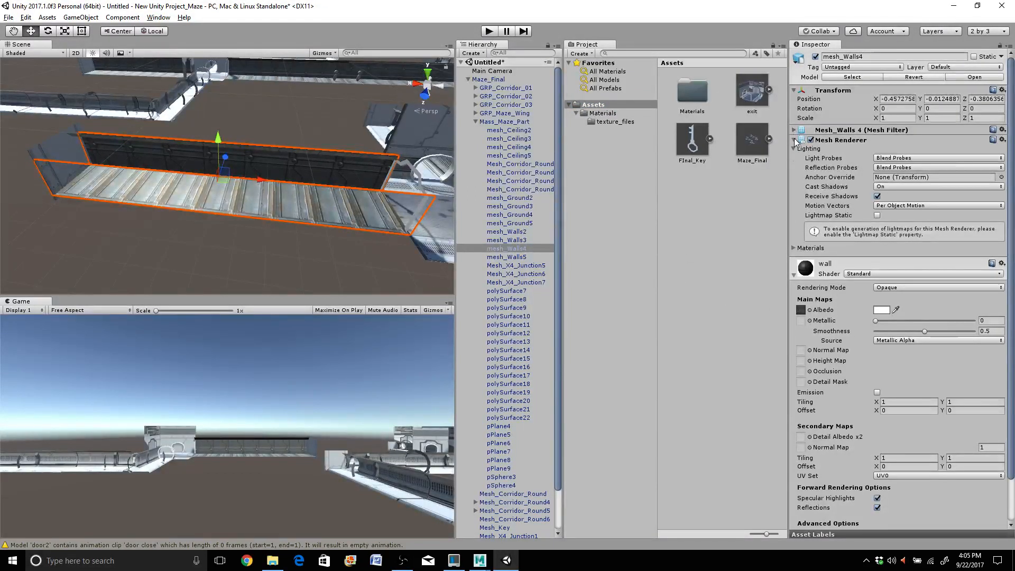
click(794, 149)
click(795, 149)
click(794, 149)
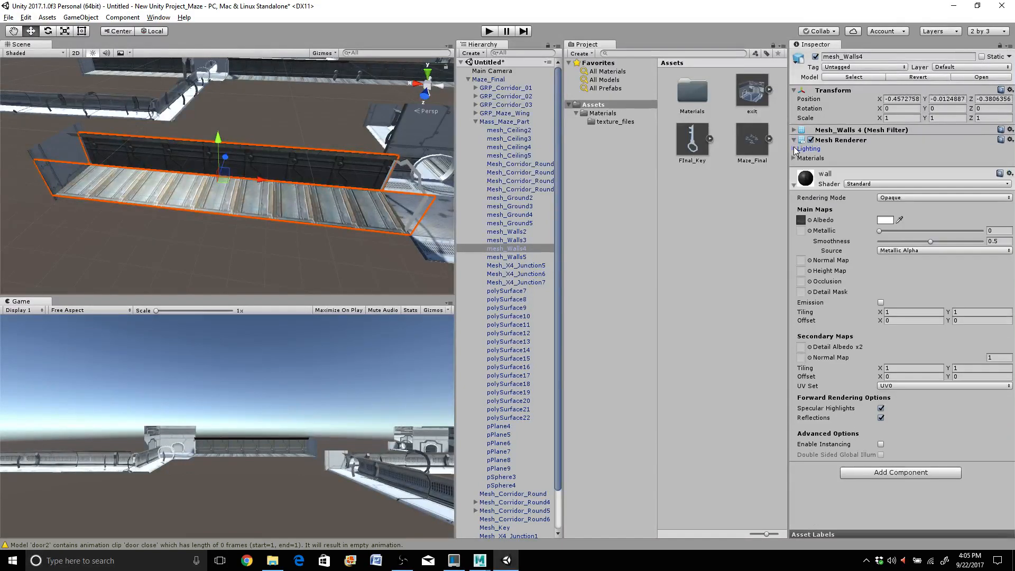
click(794, 185)
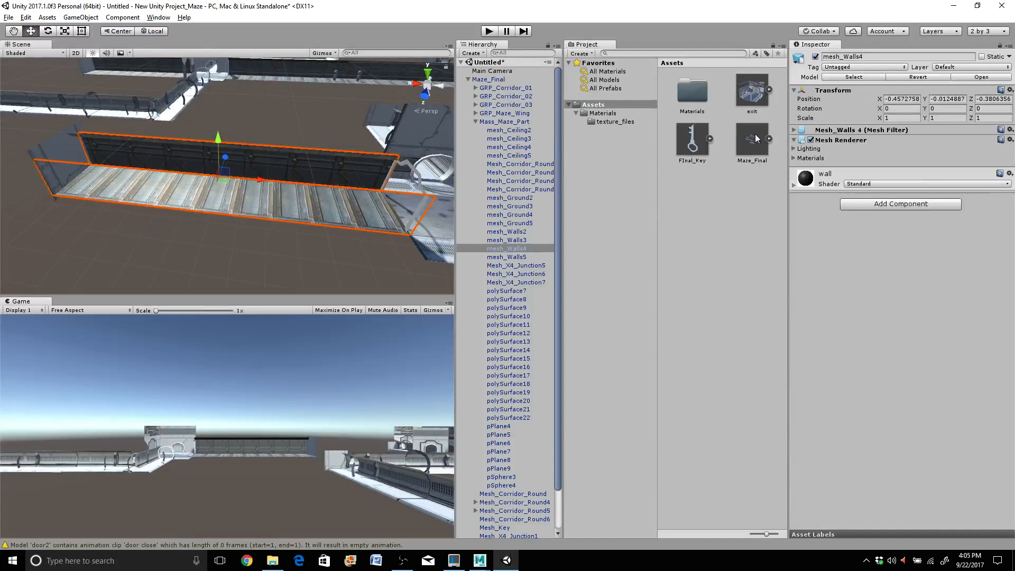
Step: Add a Mesh Collider physics component to the corridor wall mesh_Walls4
click(893, 200)
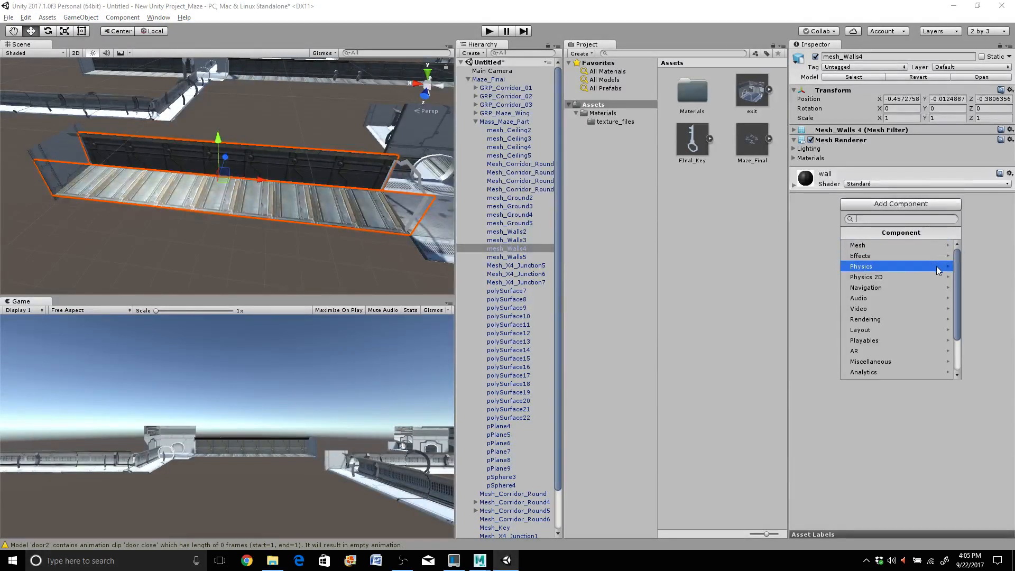
click(938, 268)
click(878, 298)
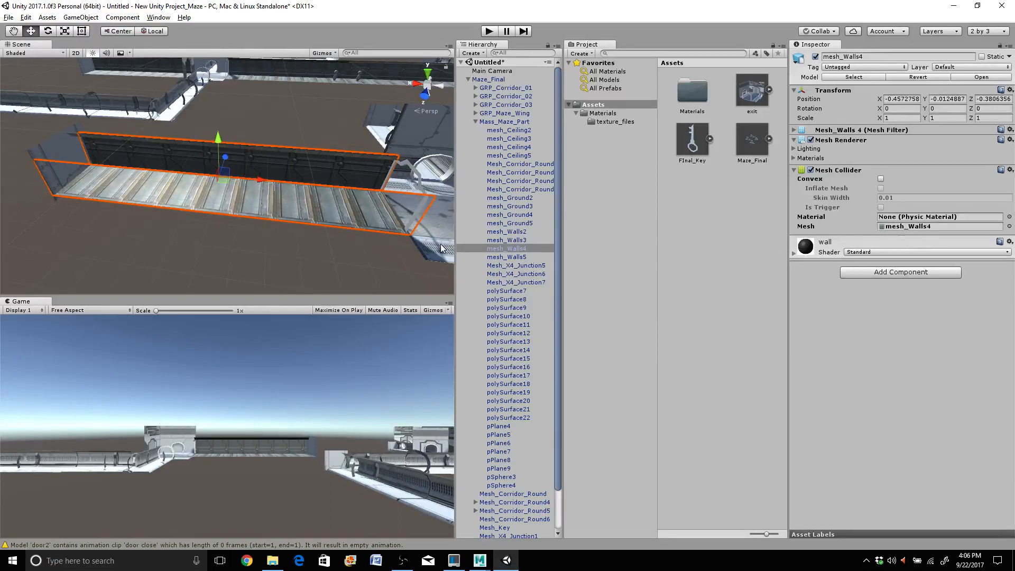
Step: Add a Mesh Collider physics component to the round corridor piece polySurface3 1 in GRP_Maze_Wing
click(412, 136)
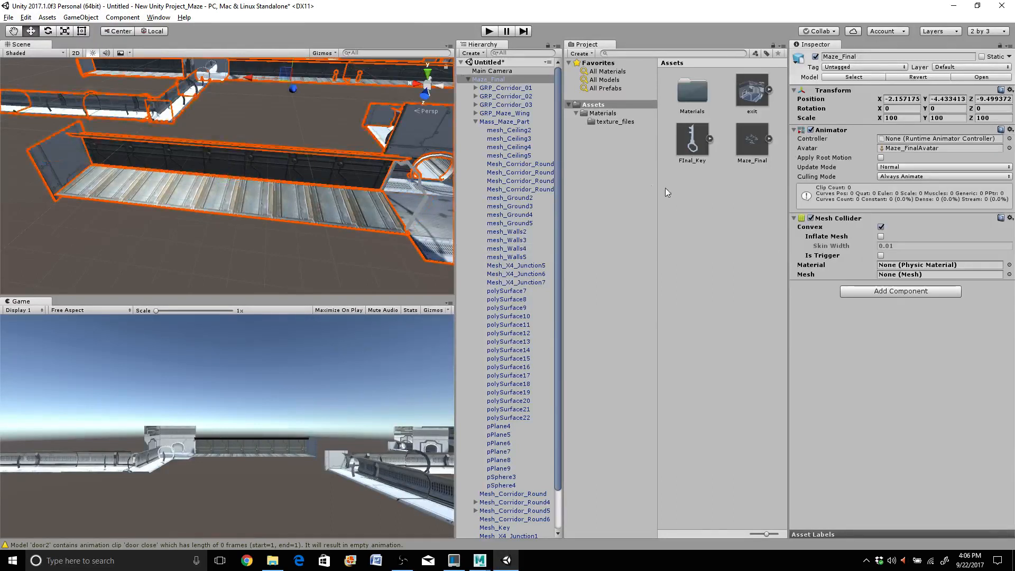
scroll(355, 227, down, 2)
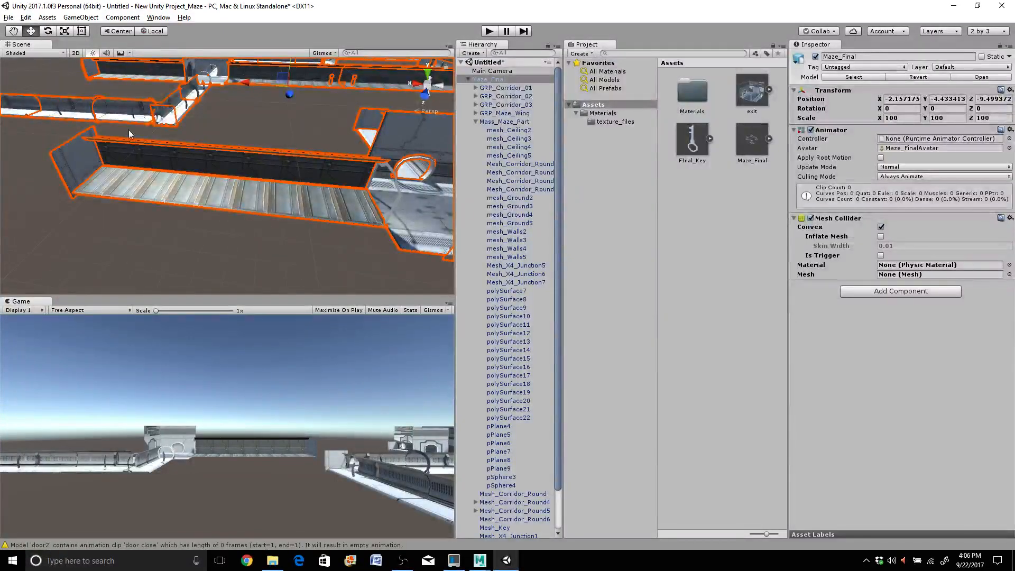
click(167, 111)
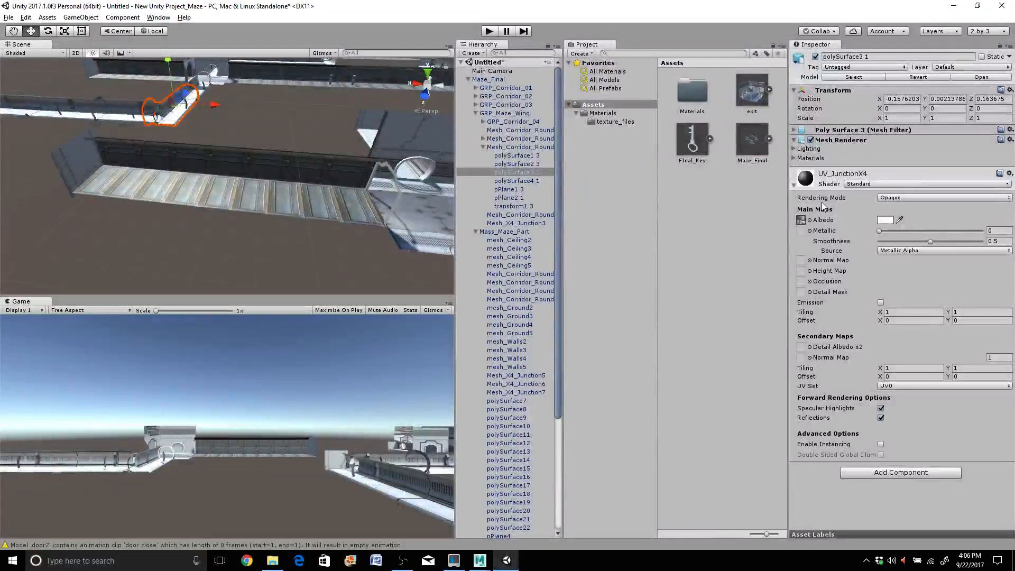
click(865, 471)
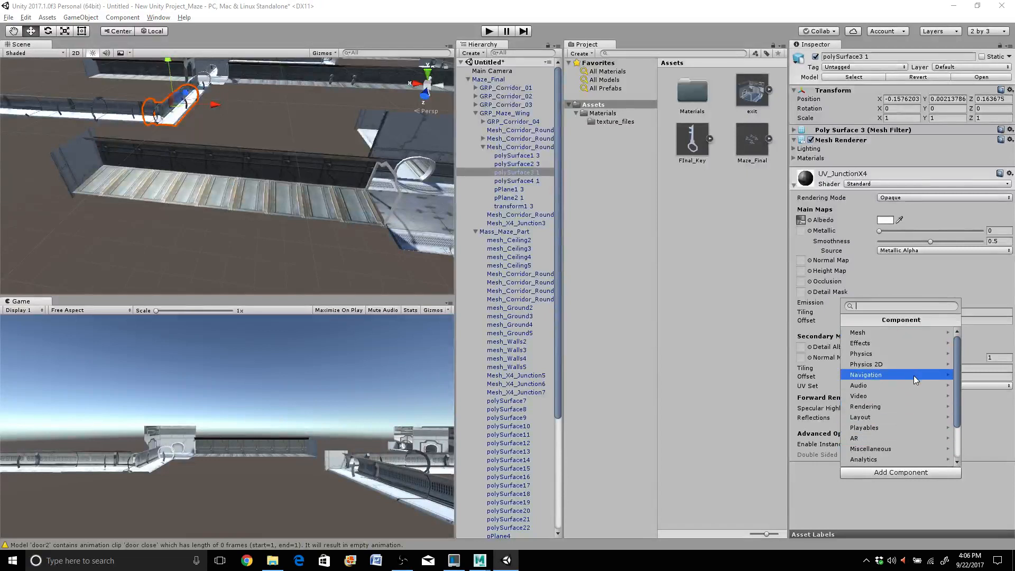
click(932, 353)
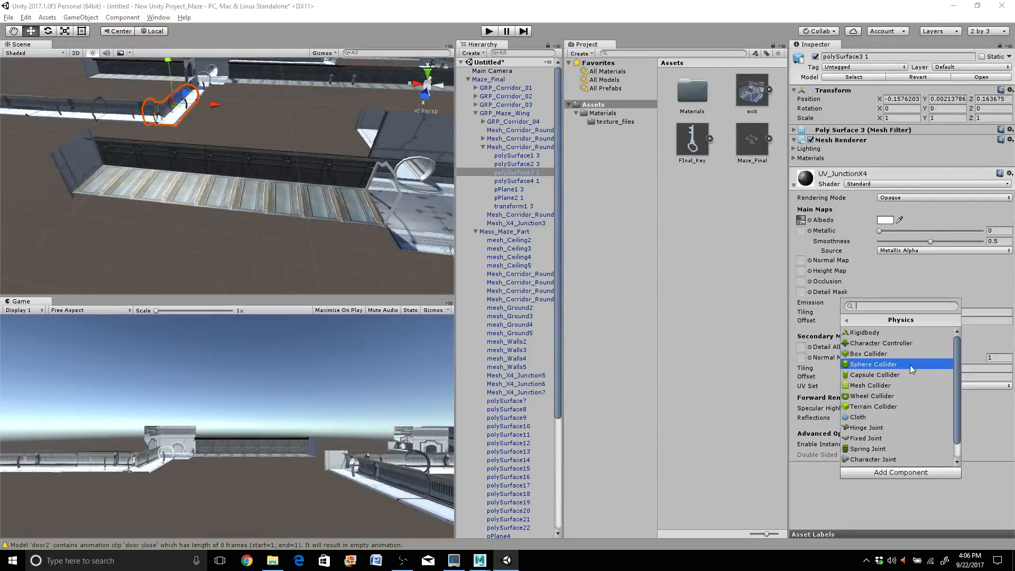
click(893, 386)
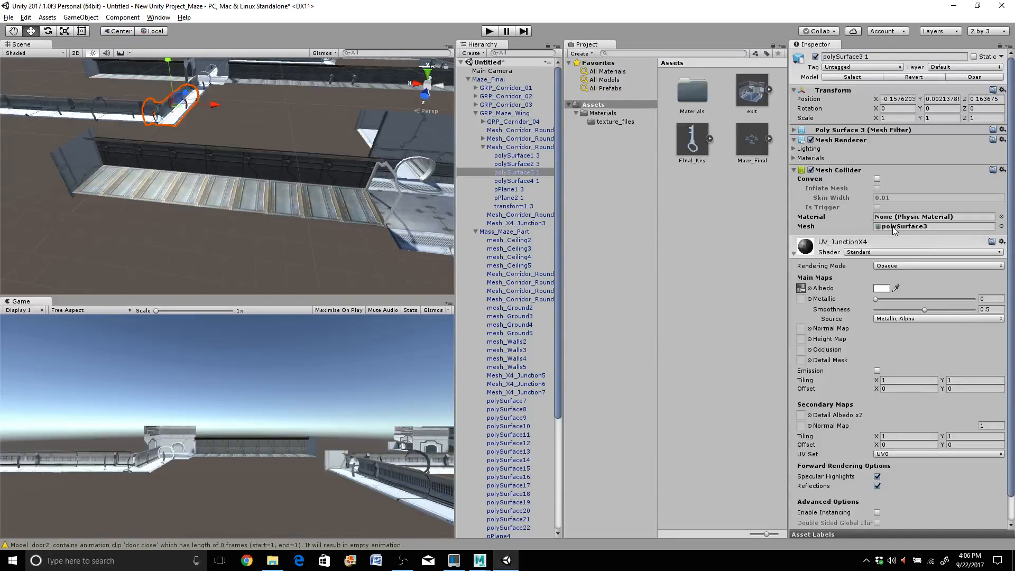
Step: Remove the Mesh Collider component from the Maze_Final parent object
click(61, 163)
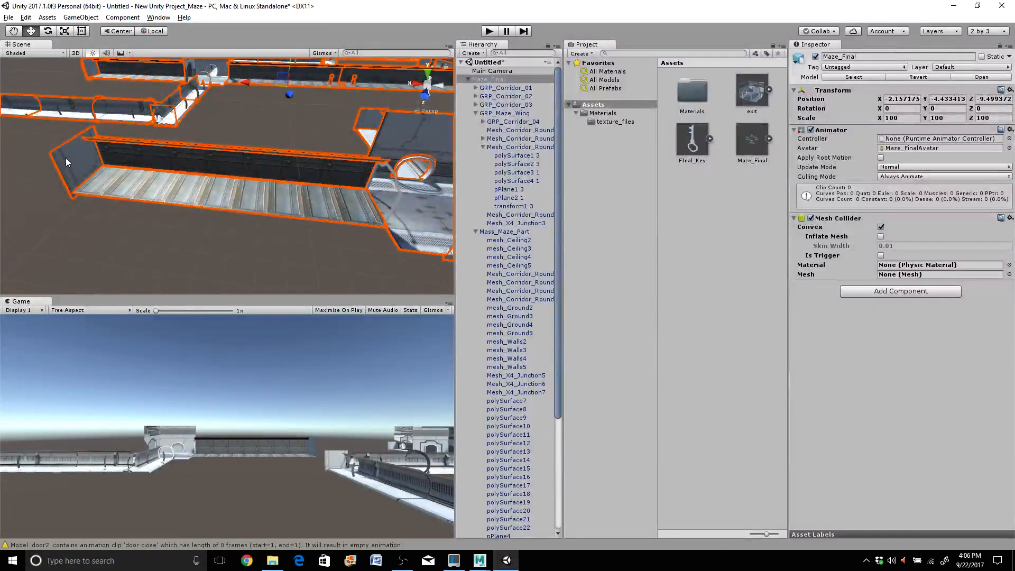
scroll(178, 133, down, 6)
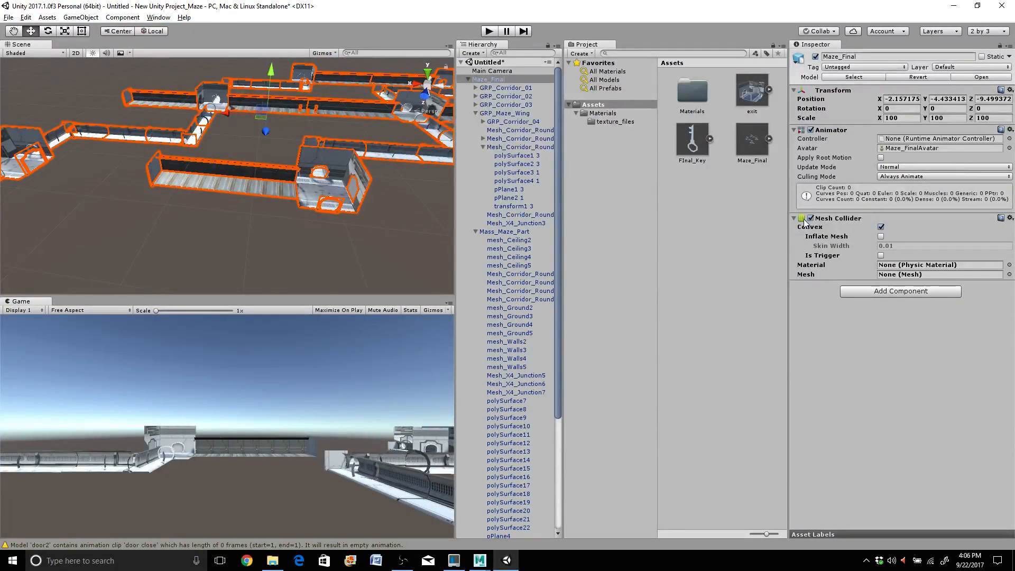
click(1011, 218)
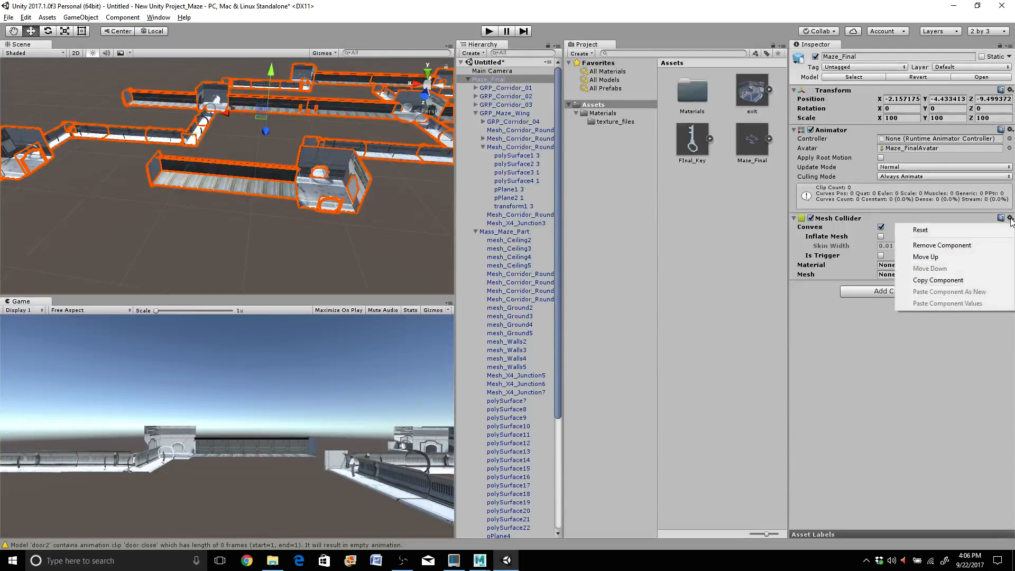
click(952, 246)
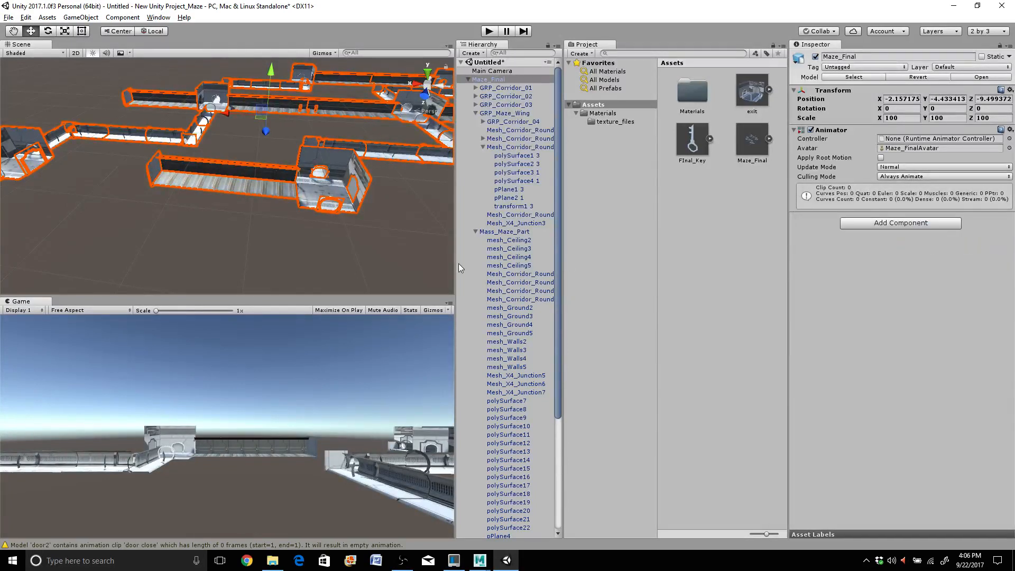
Step: Inspect the components of Mesh_Corridor_Round12, GRP_Corridor_04 and polySurface6 1, and survey the maze layout around them
click(385, 147)
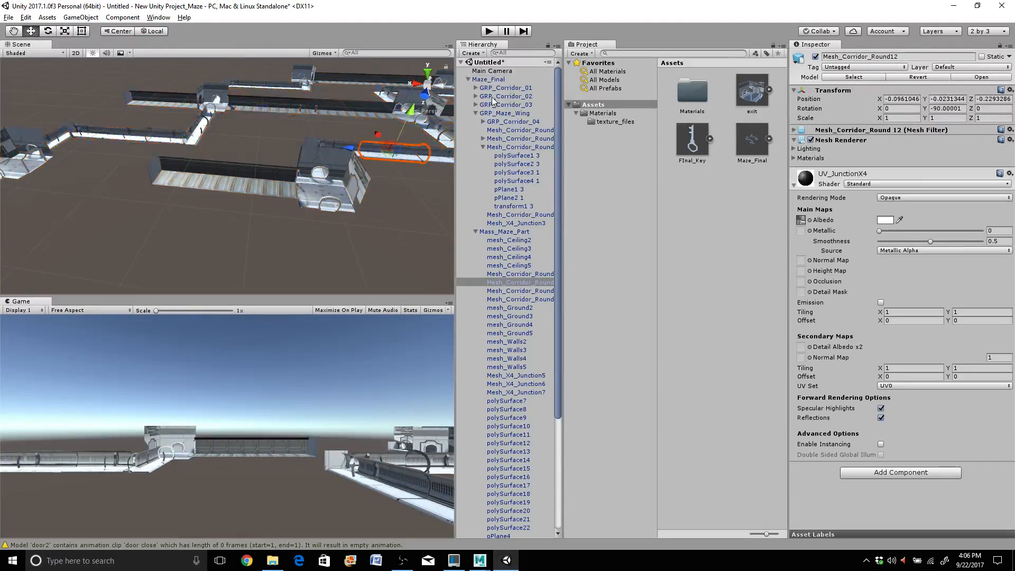
click(494, 123)
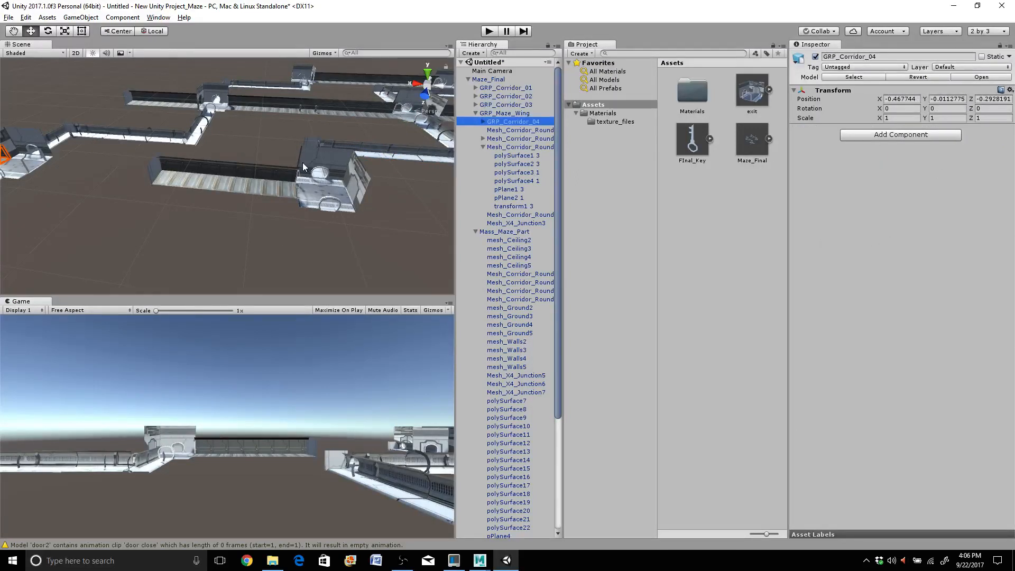
click(167, 138)
click(106, 135)
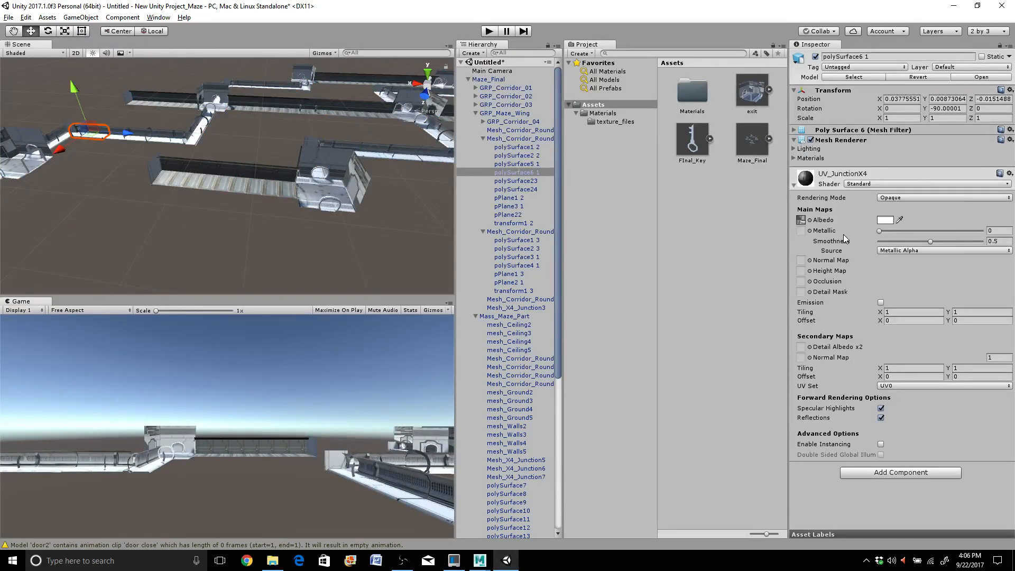
scroll(508, 222, down, 8)
scroll(314, 188, down, 3)
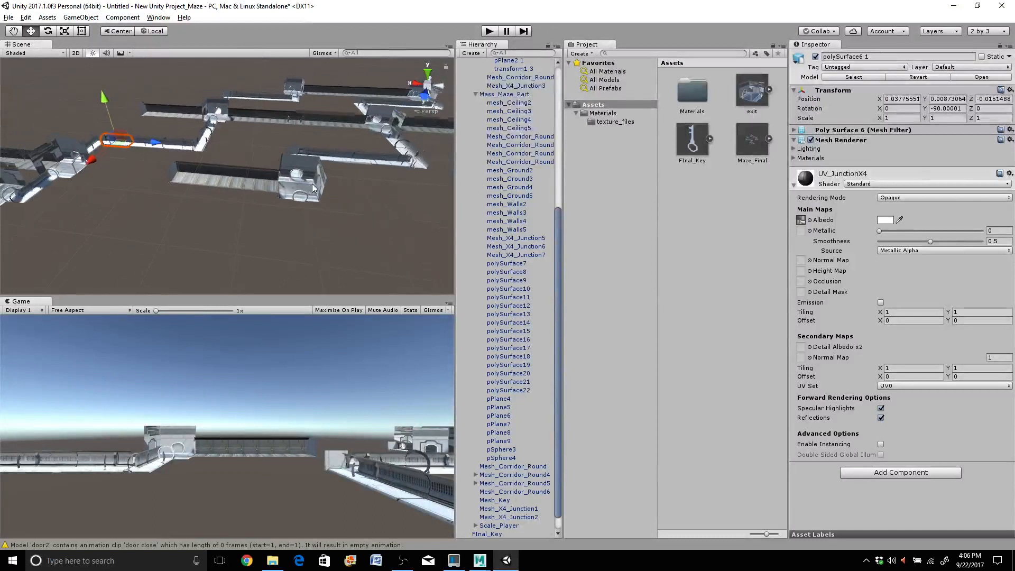
scroll(314, 188, down, 1)
middle_drag(128, 226, 295, 260)
scroll(278, 237, down, 1)
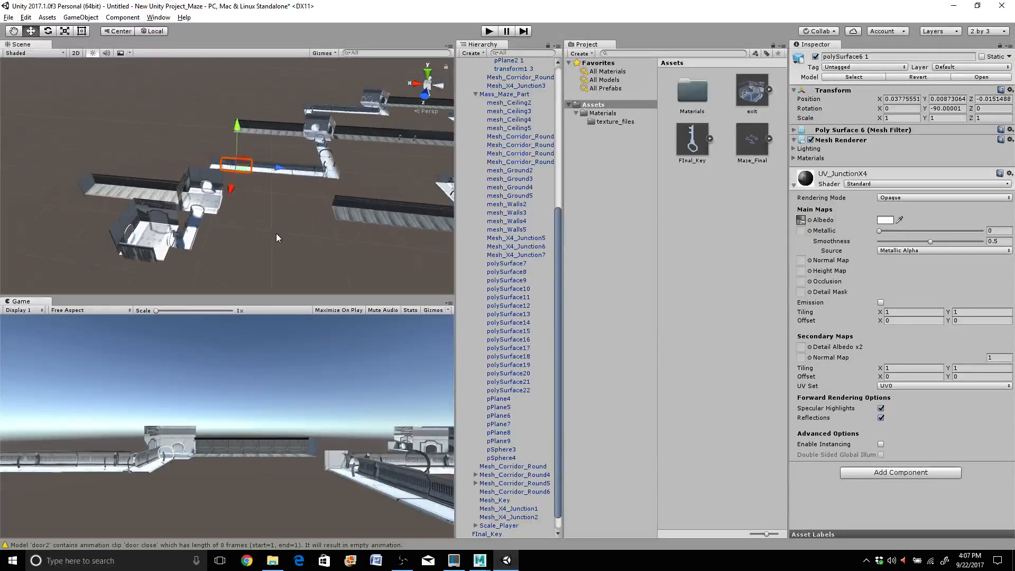
scroll(276, 234, up, 2)
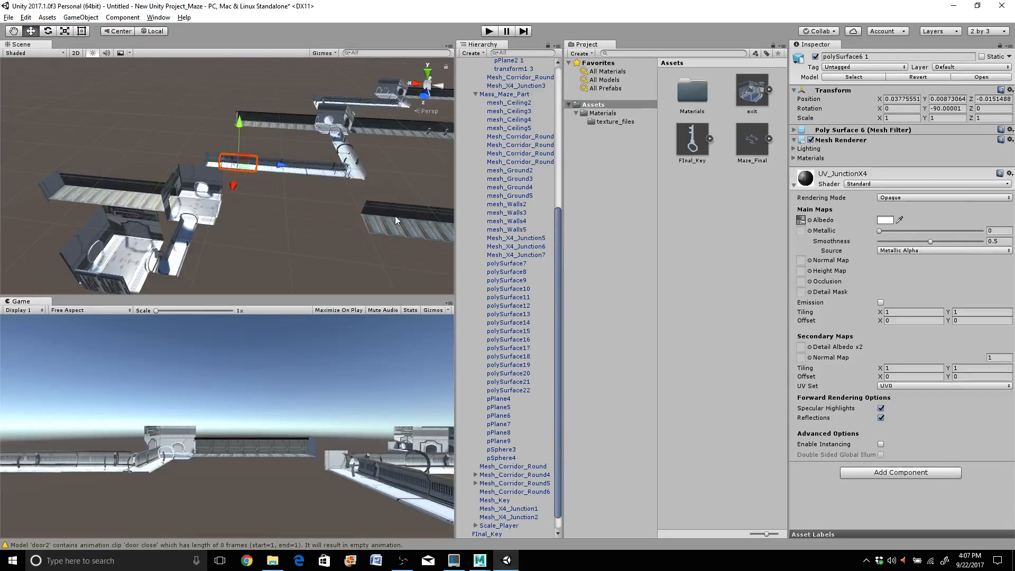
Step: Widen the Scene view and examine the inside of the plank-floored corridor, looking along it toward the far doorway
drag(456, 198, 586, 198)
alt+drag(294, 218, 353, 111)
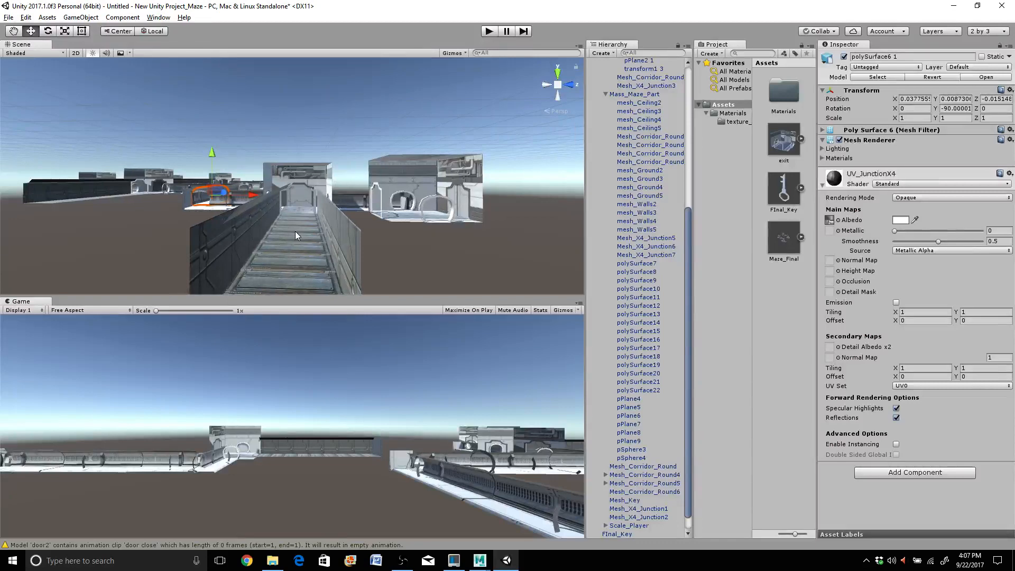
scroll(295, 235, up, 2)
middle_drag(295, 235, 263, 217)
scroll(264, 217, up, 2)
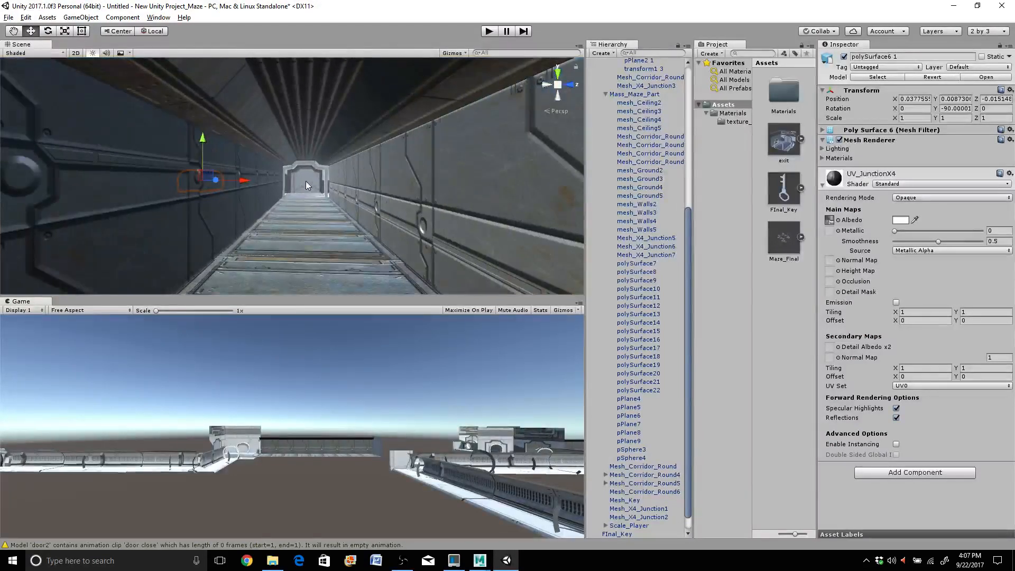